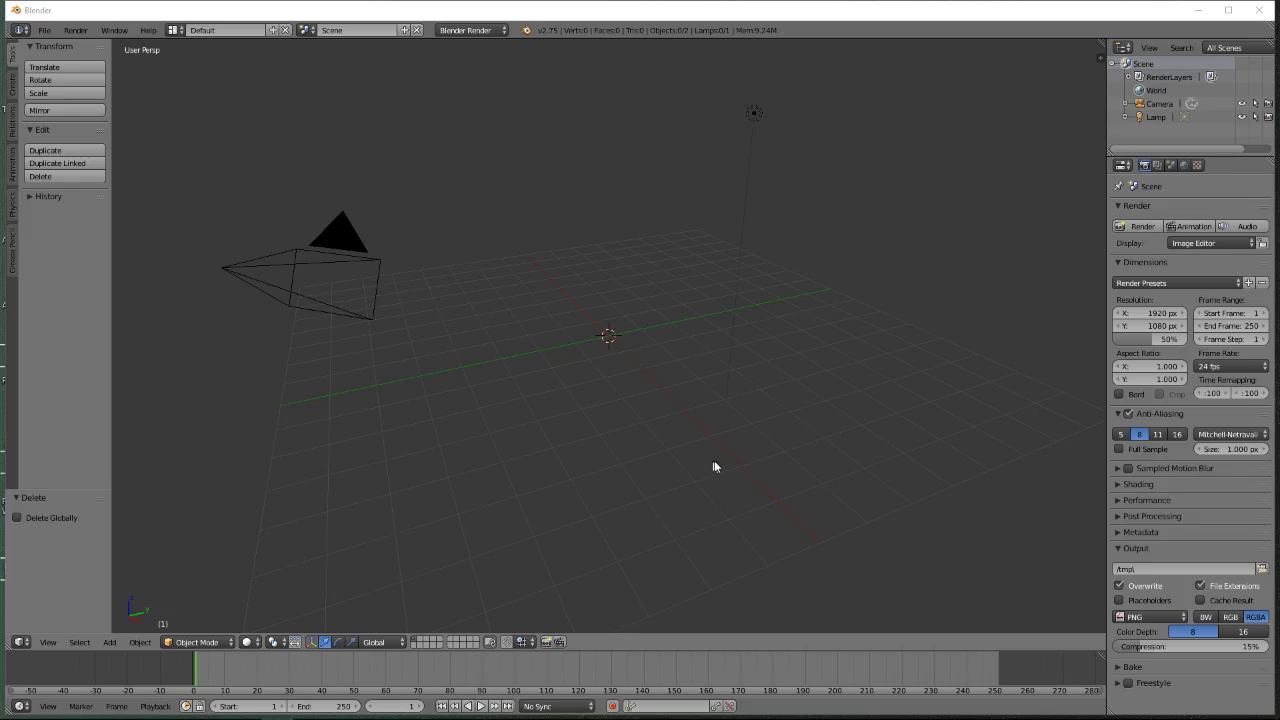
Add a UV sphere mesh at the scene's centre and enter Edit Mode on it
{"action": "key", "text": "shift+a"}
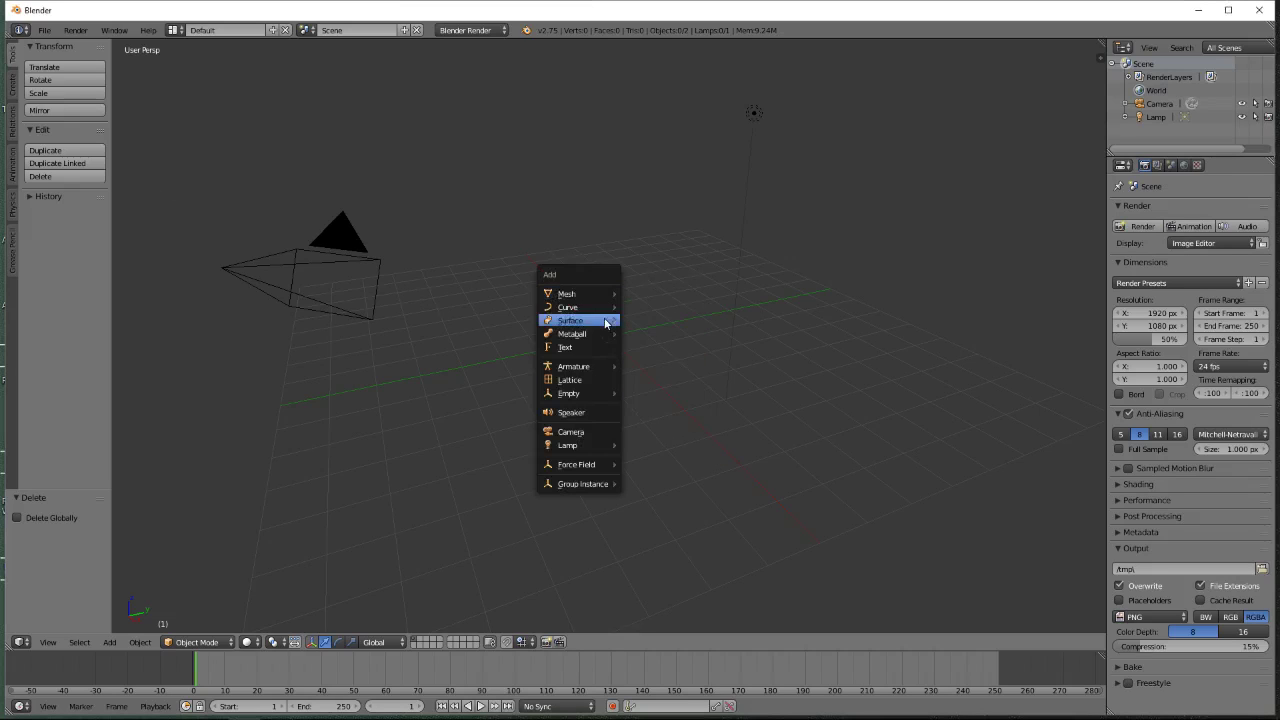
{"action": "mouse_move", "coordinate": [596, 302]}
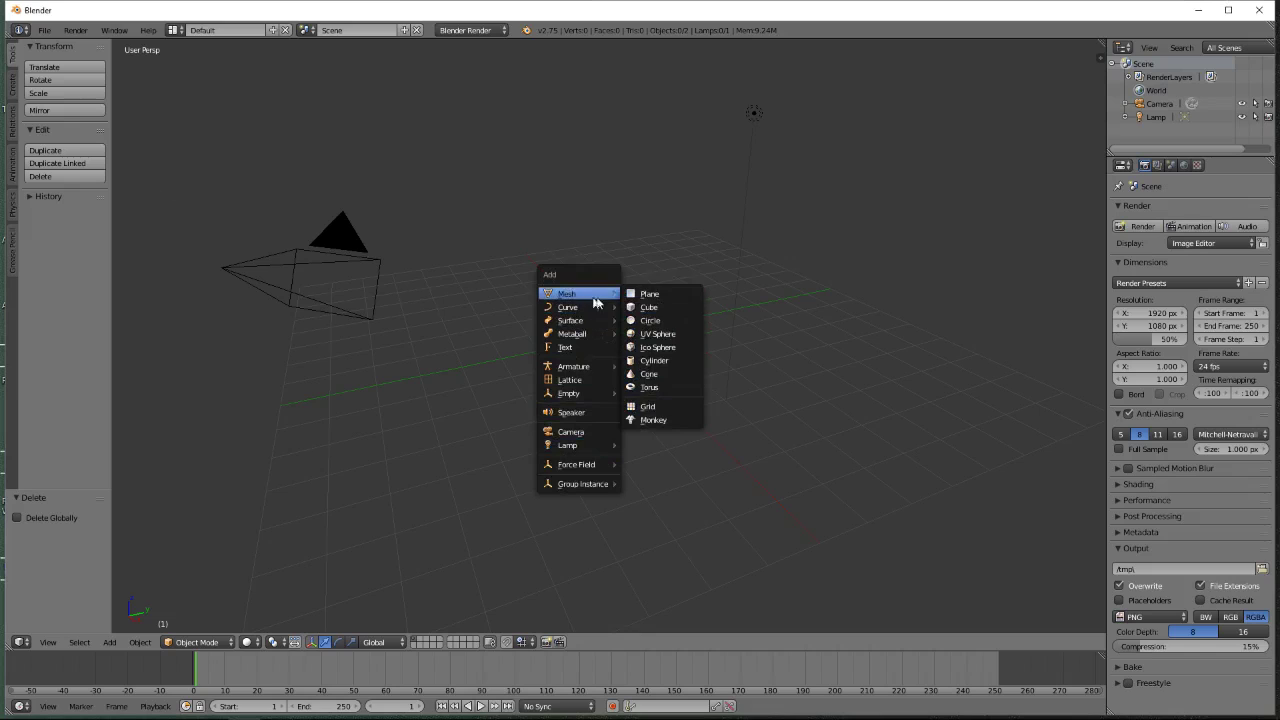
{"action": "left_click", "coordinate": [660, 334]}
{"action": "middle_click_drag", "start_coordinate": [663, 340], "coordinate": [591, 348]}
{"action": "scroll", "coordinate": [685, 381], "scroll_direction": "up", "scroll_amount": 3}
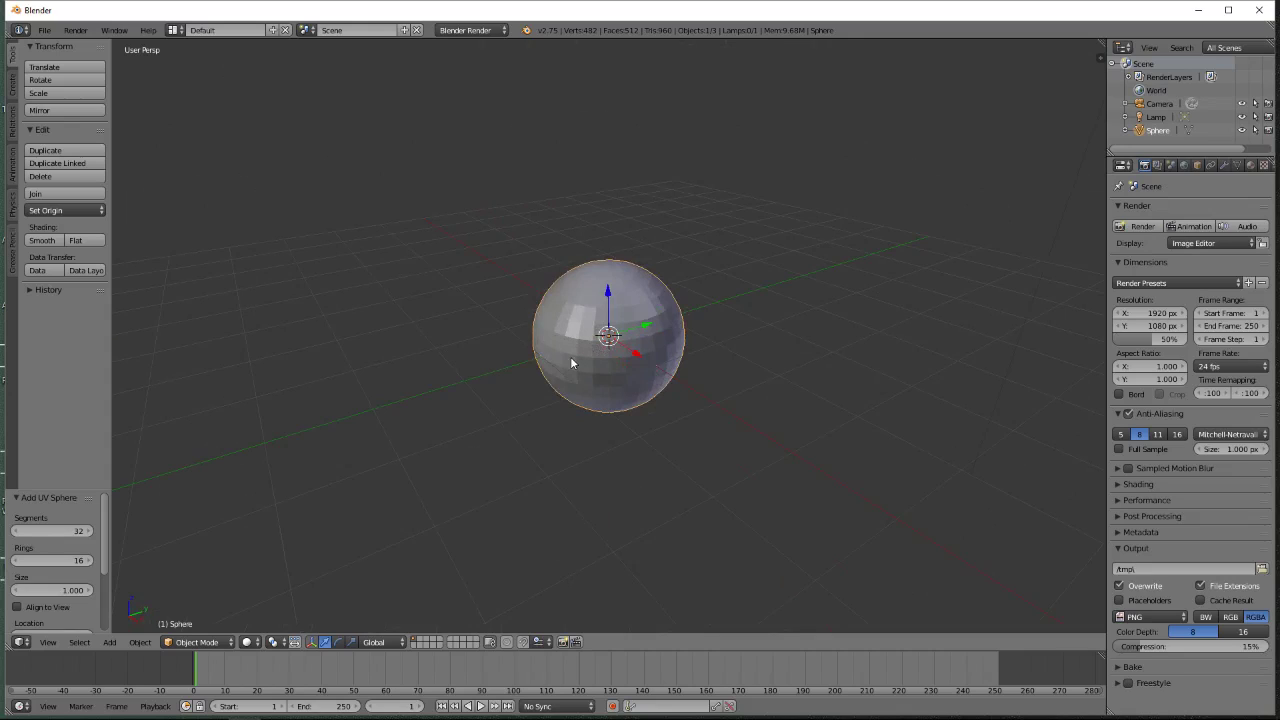
{"action": "key", "text": "Tab"}
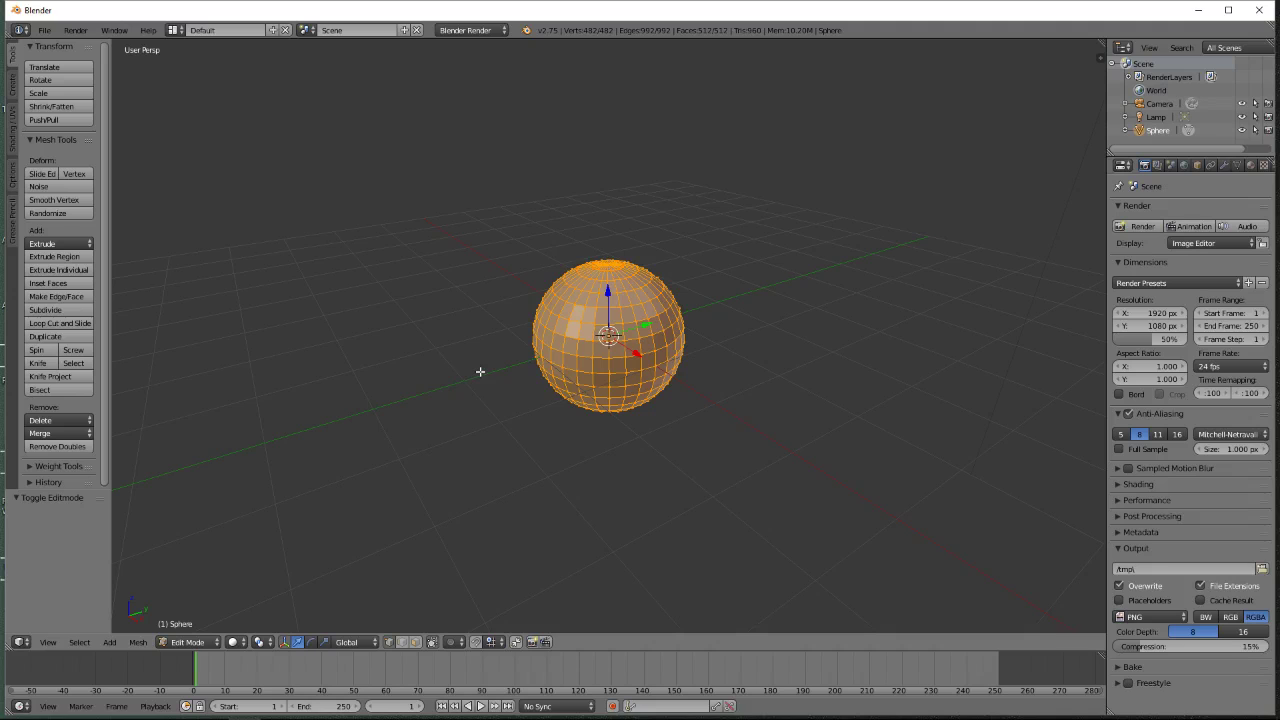
Try pulling a single vertex on the sphere's side about 2.378 units along negative Y, and undo the move
{"action": "right_click", "coordinate": [543, 344]}
{"action": "scroll", "coordinate": [539, 414], "scroll_direction": "up", "scroll_amount": 1}
{"action": "middle_click_drag", "start_coordinate": [539, 414], "coordinate": [571, 401]}
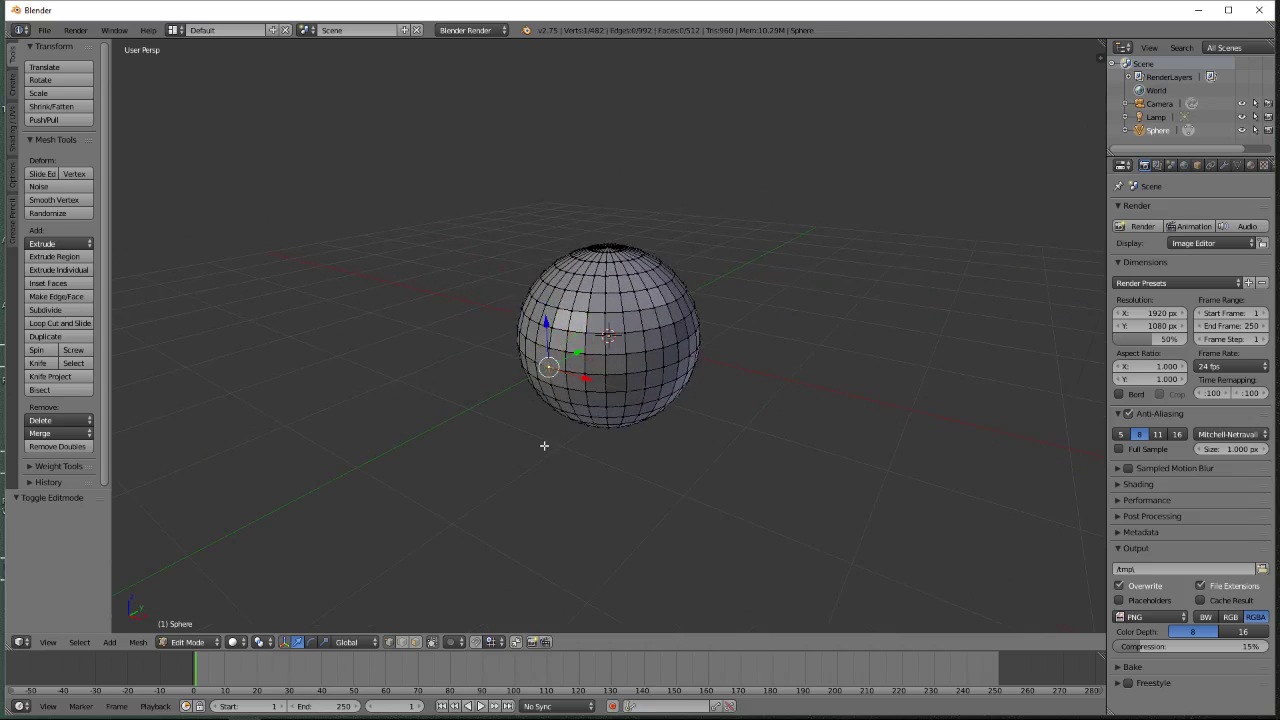
{"action": "middle_click_drag", "start_coordinate": [543, 443], "coordinate": [473, 441]}
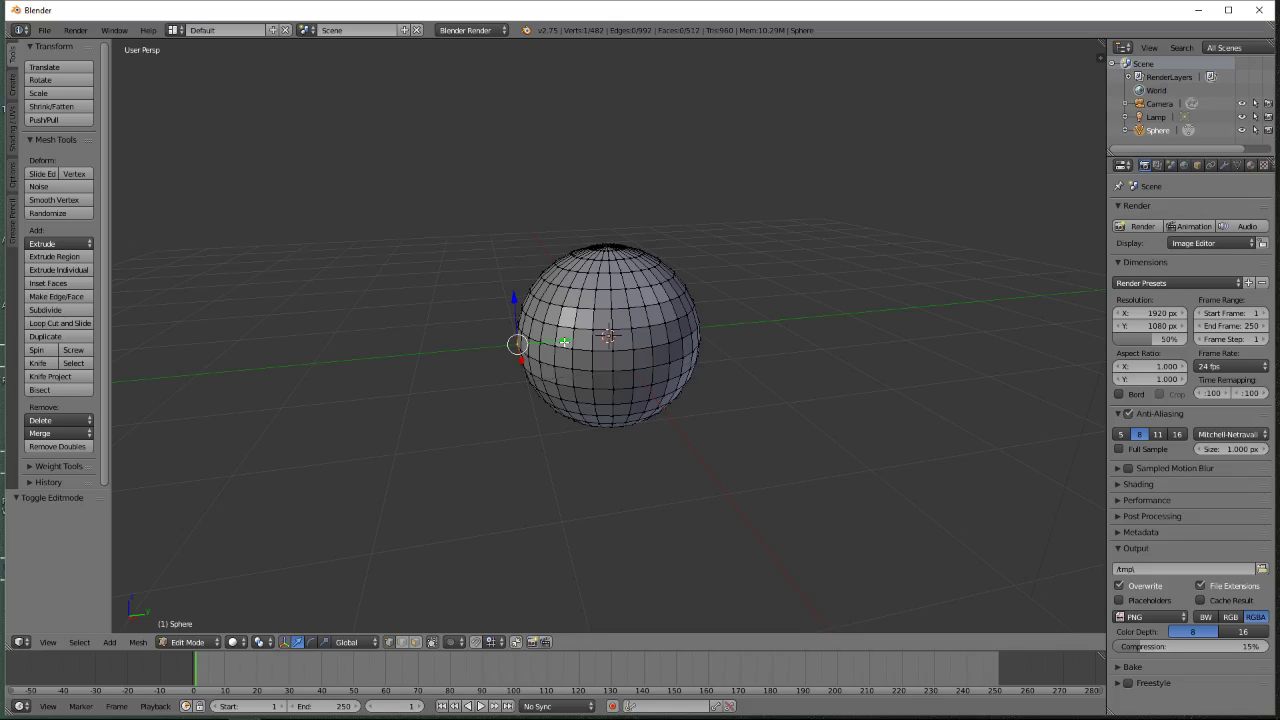
{"action": "left_click_drag", "start_coordinate": [565, 342], "coordinate": [312, 345]}
{"action": "middle_click_drag", "start_coordinate": [312, 345], "coordinate": [433, 312]}
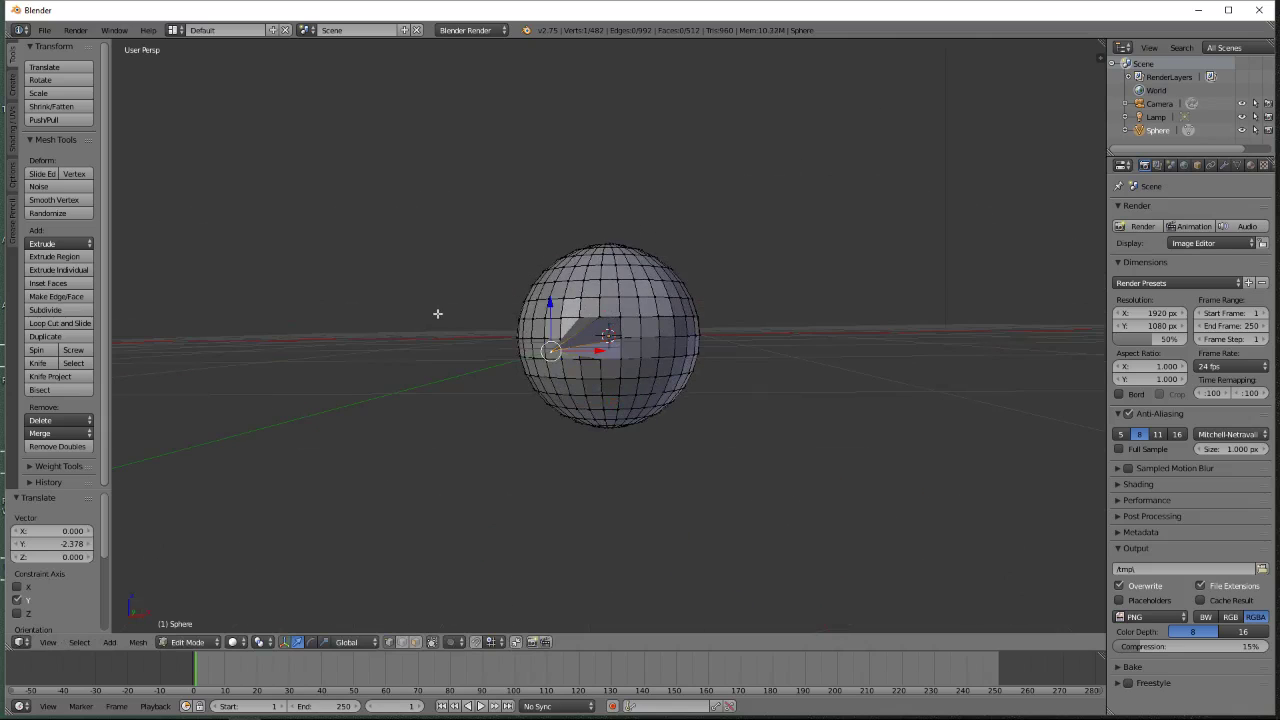
{"action": "key", "text": "ctrl+z"}
{"action": "middle_click_drag", "start_coordinate": [549, 331], "coordinate": [549, 335]}
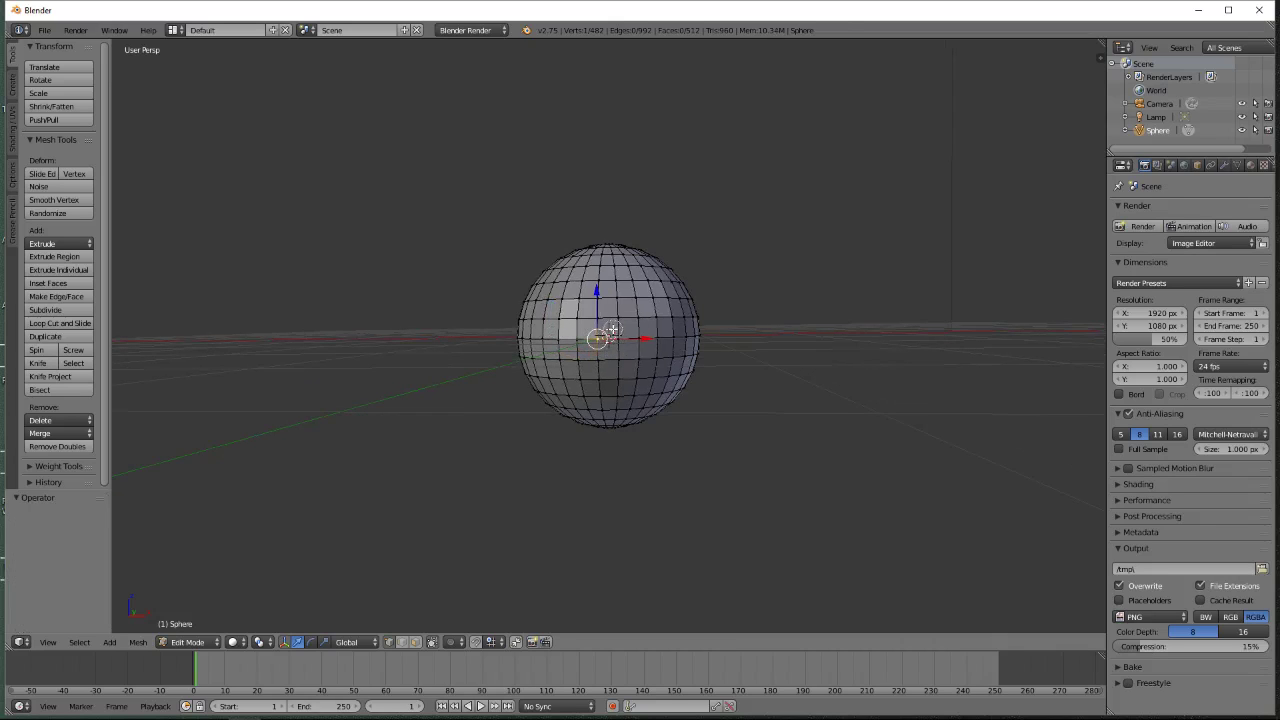
Try extruding the two-by-two block of faces around that vertex about 1.367 units along negative Y, and undo the extrusion
{"action": "right_click", "coordinate": [571, 337]}
{"action": "right_click", "coordinate": [590, 352], "text": "shift"}
{"action": "right_click", "coordinate": [610, 352], "text": "shift"}
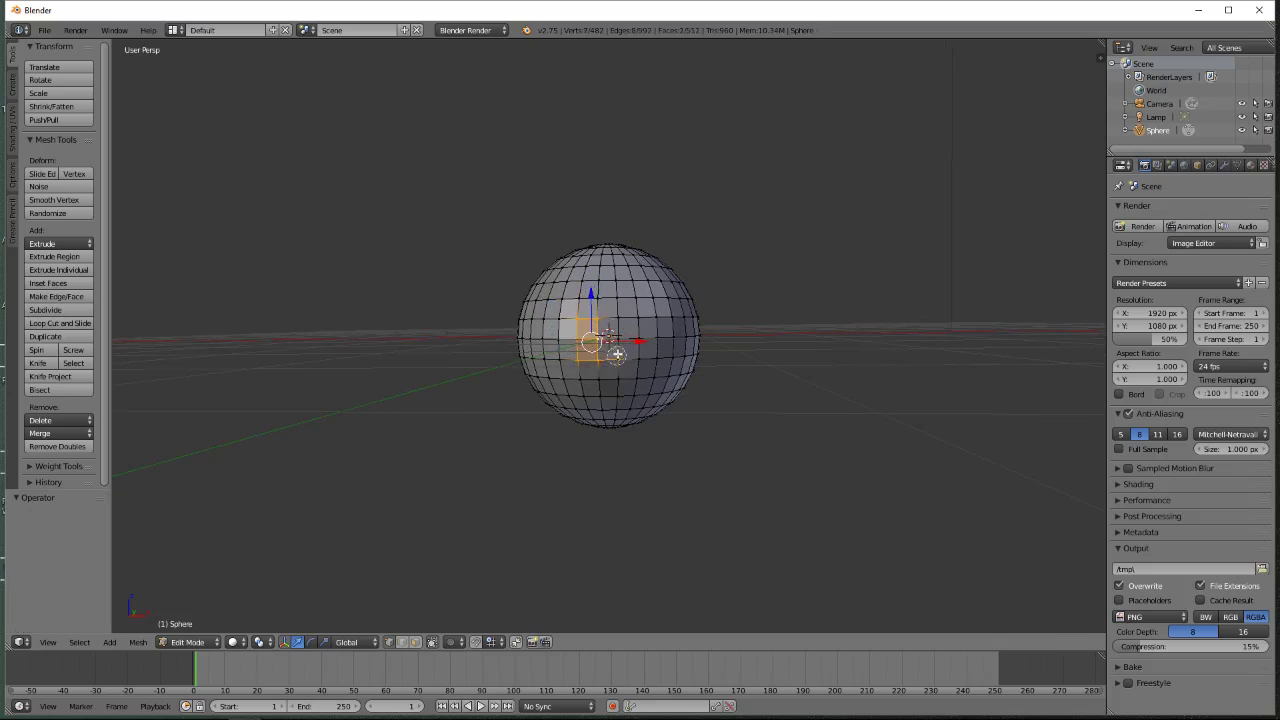
{"action": "right_click", "coordinate": [611, 330], "text": "shift"}
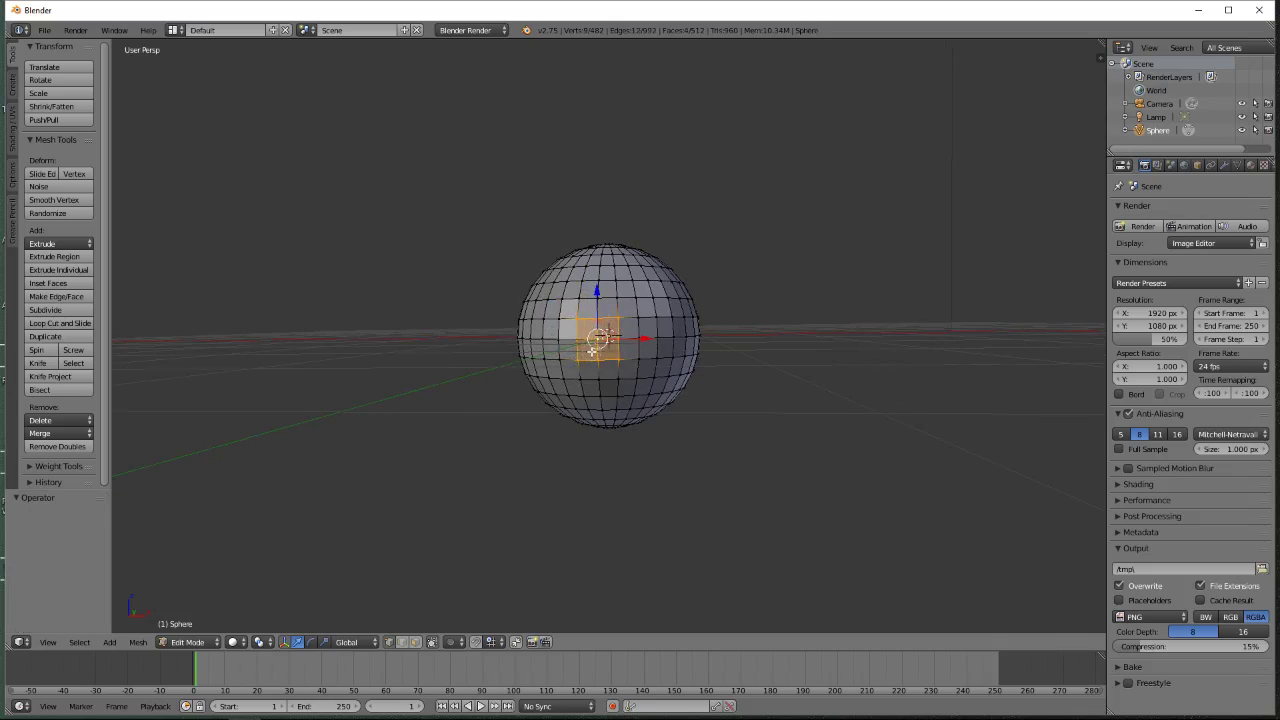
{"action": "middle_click_drag", "start_coordinate": [622, 372], "coordinate": [530, 368]}
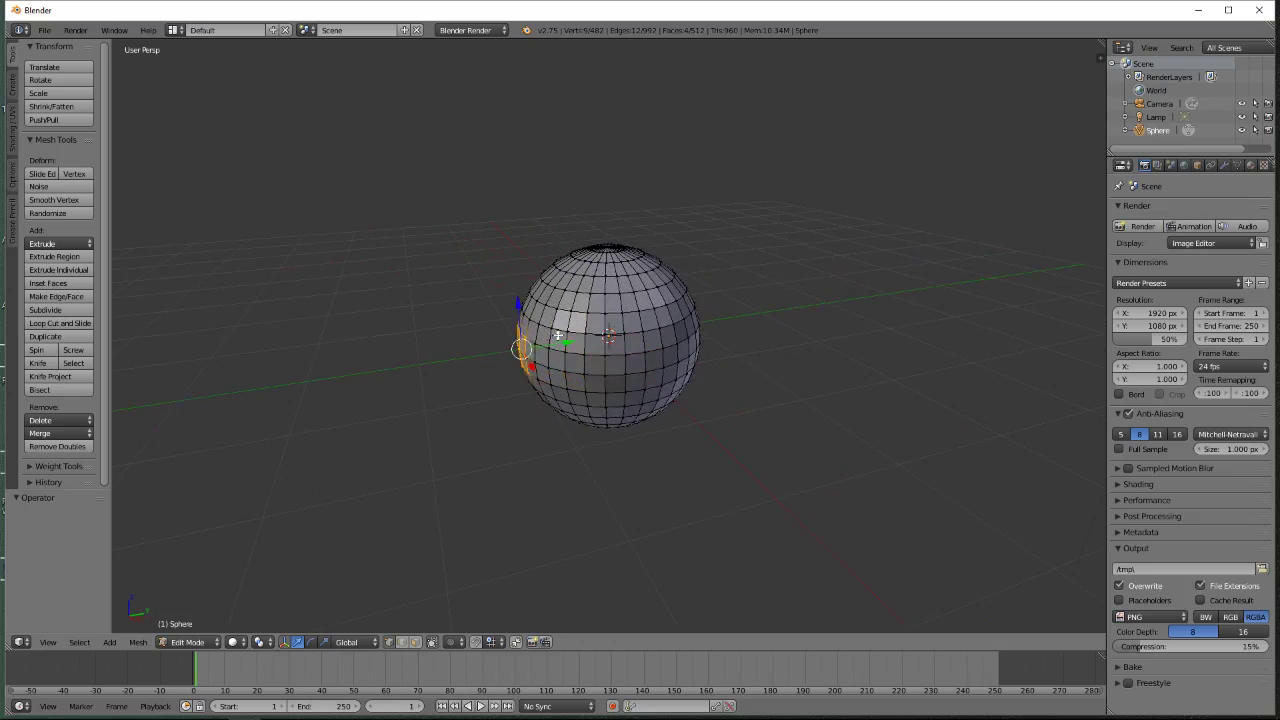
{"action": "key", "text": "e"}
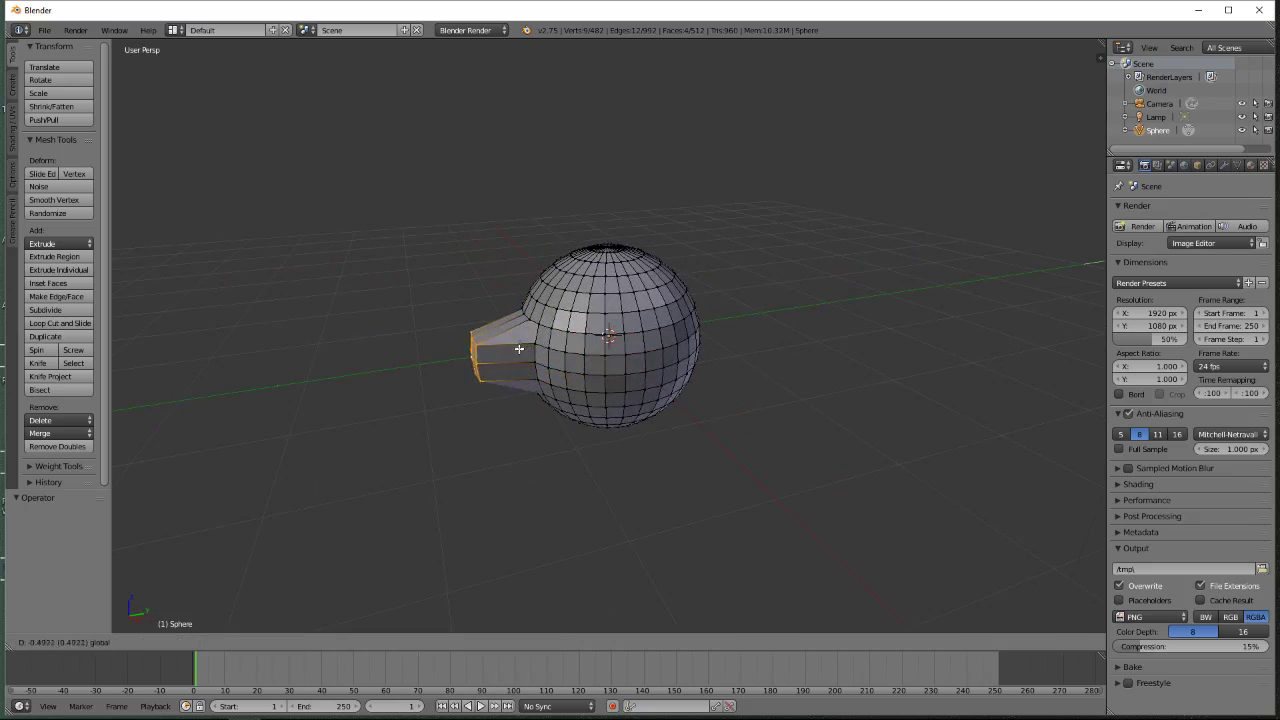
{"action": "left_click", "coordinate": [360, 371]}
{"action": "middle_click_drag", "start_coordinate": [360, 371], "coordinate": [616, 382]}
{"action": "middle_click_drag", "start_coordinate": [798, 466], "coordinate": [757, 405]}
{"action": "middle_click_drag", "start_coordinate": [582, 284], "coordinate": [484, 301]}
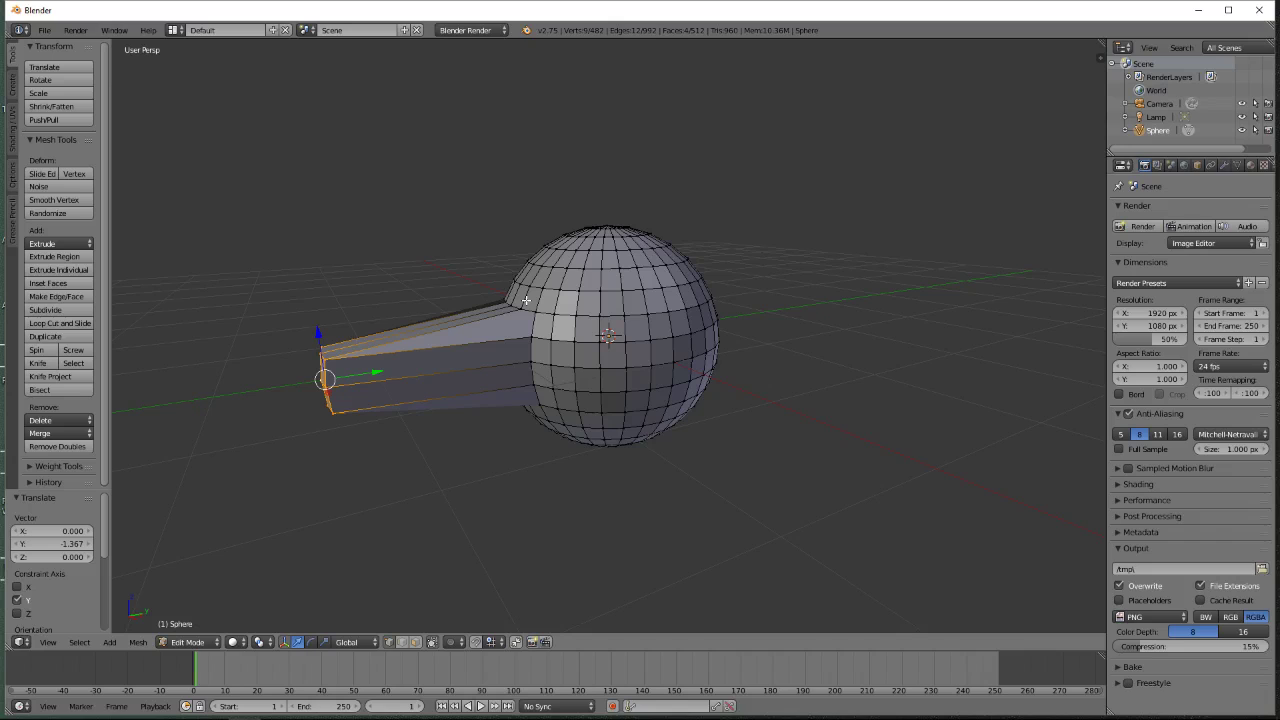
{"action": "key", "text": "ctrl+z"}
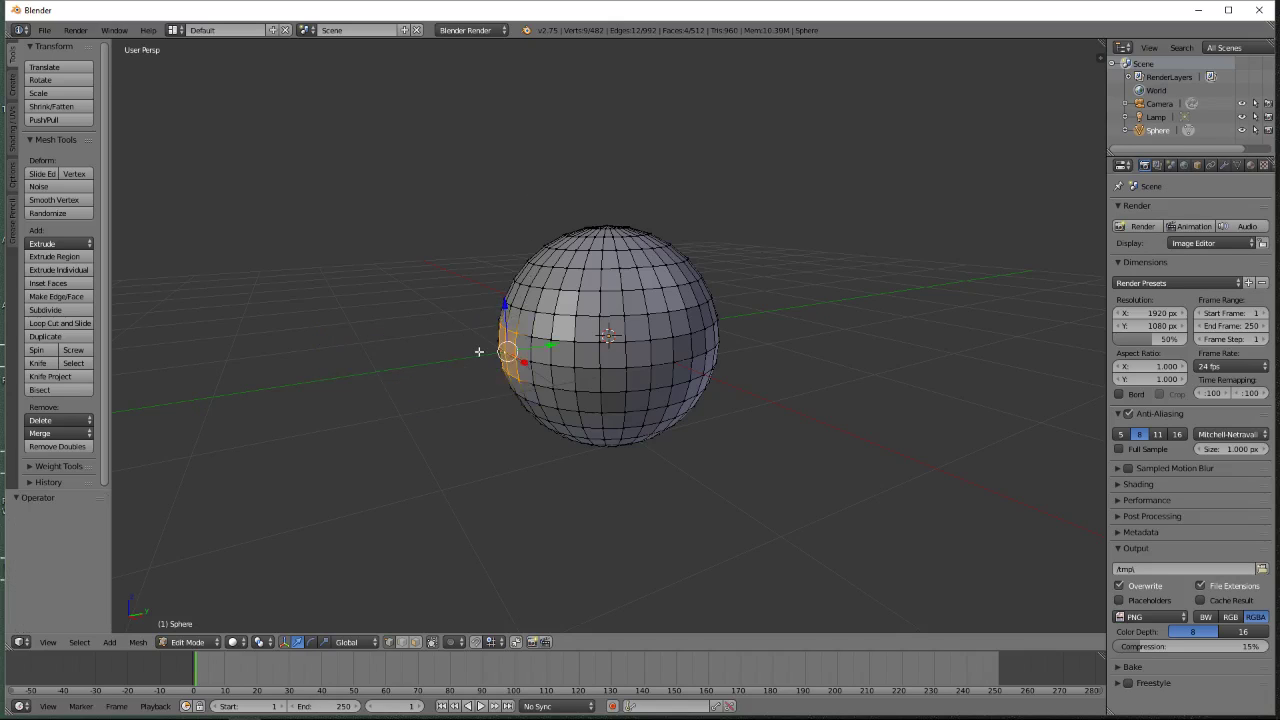
Switch to Sticky Notes and replace the subdivision note's text with "Proportional Editing: smoothly sculpt vertices and faces. Shortcut - O", and return to Blender
{"action": "mouse_move", "coordinate": [313, 712]}
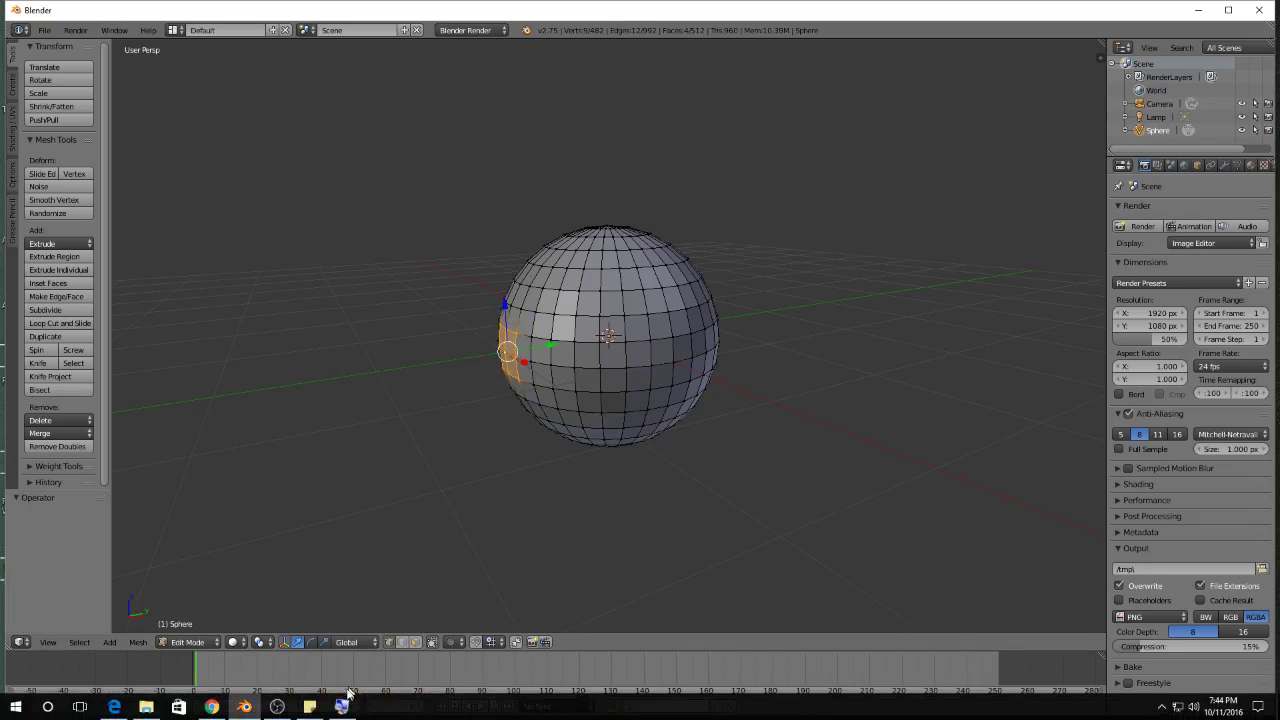
{"action": "left_click", "coordinate": [310, 708]}
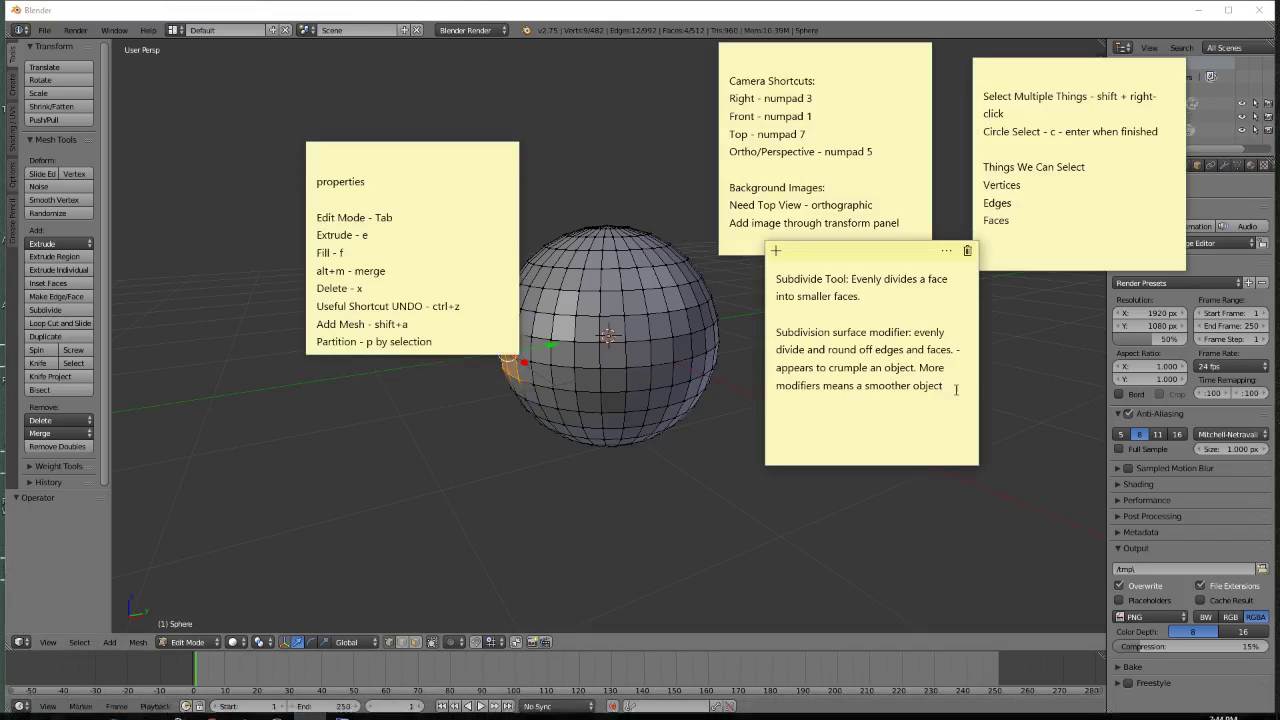
{"action": "left_click_drag", "start_coordinate": [866, 417], "coordinate": [615, 167]}
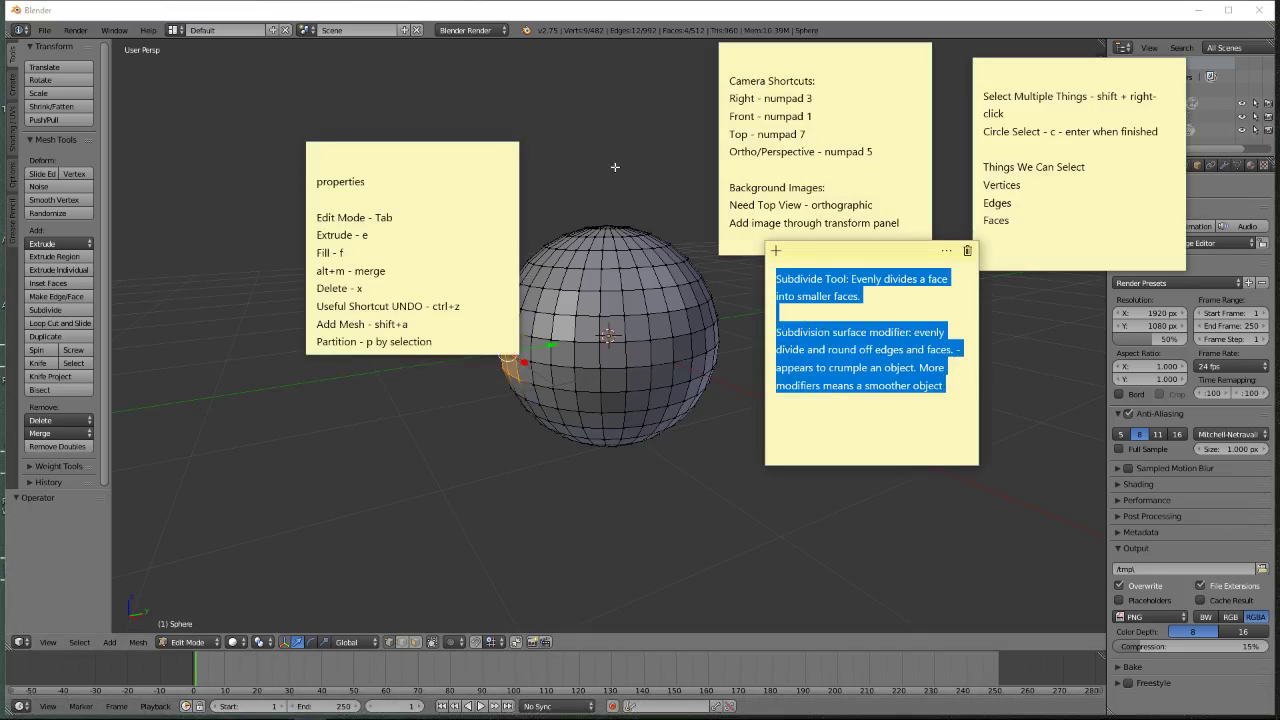
{"action": "key", "text": "Delete"}
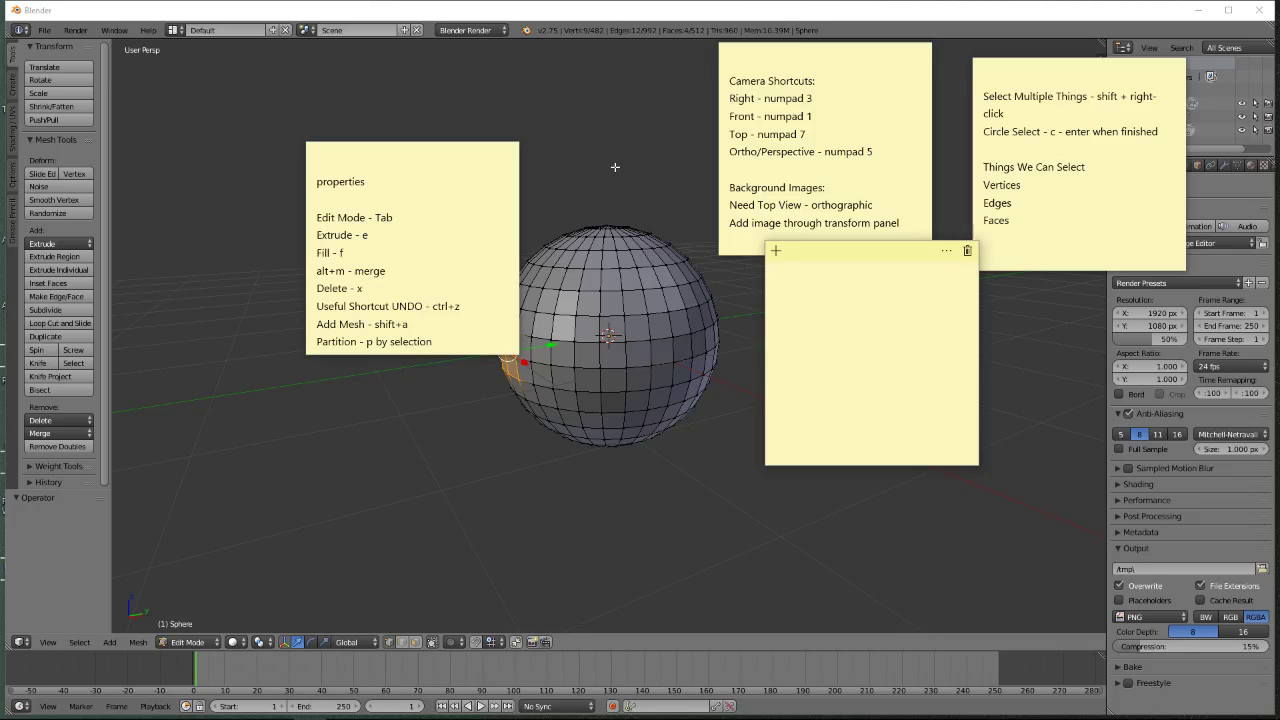
{"action": "type", "text": "Proportional Editing: smoothly scu"}
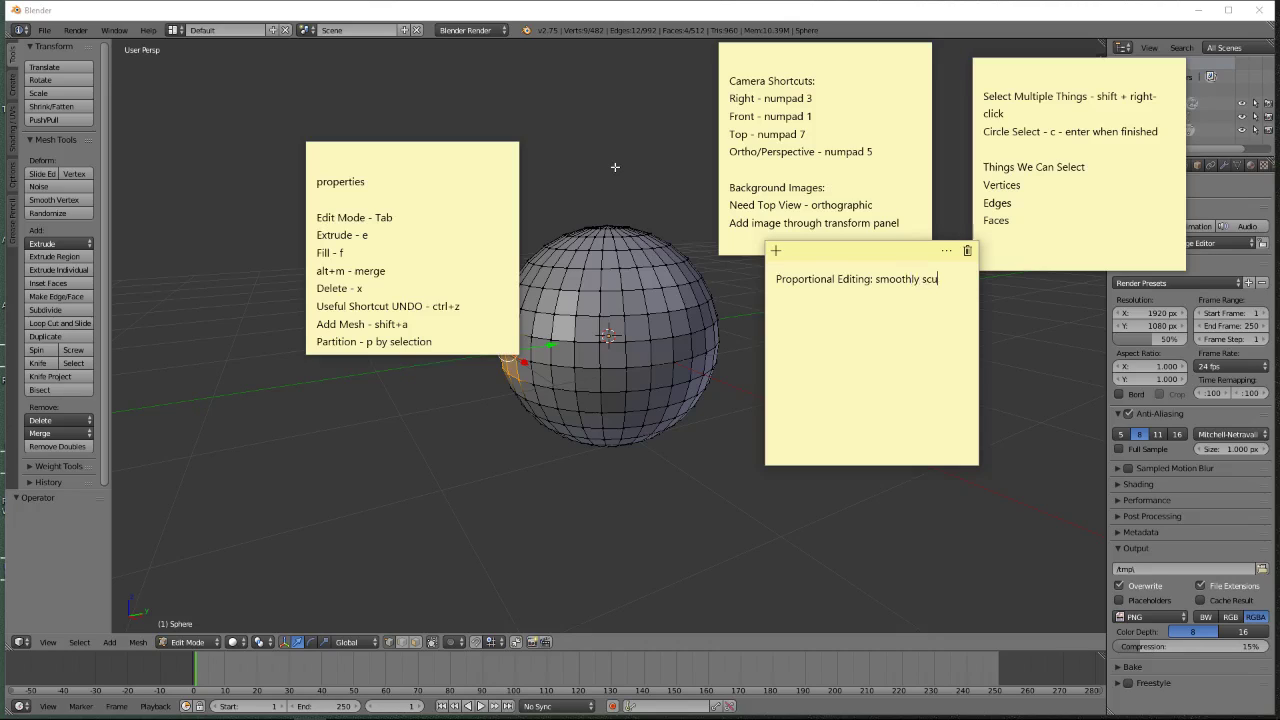
{"action": "type", "text": "lpt vertices"}
{"action": "type", "text": " and face"}
{"action": "type", "text": "s. OP"}
{"action": "type", "text": "Shortcut - O"}
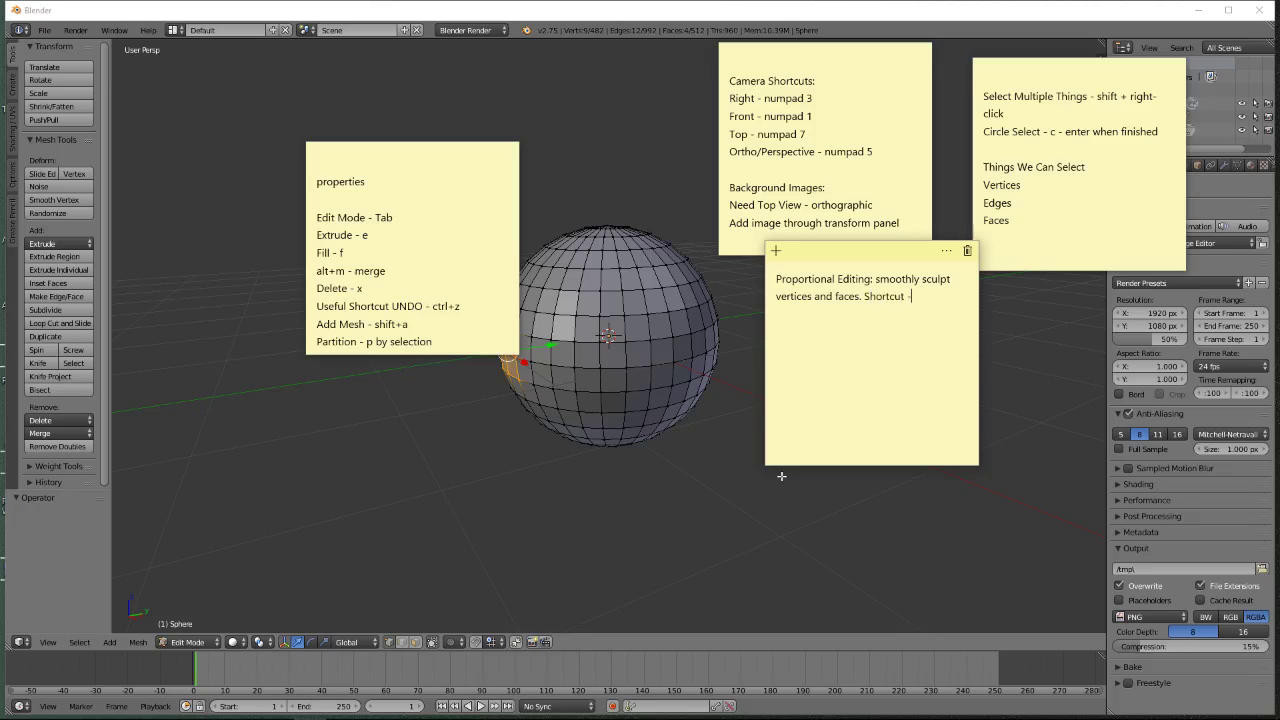
{"action": "left_click", "coordinate": [640, 519]}
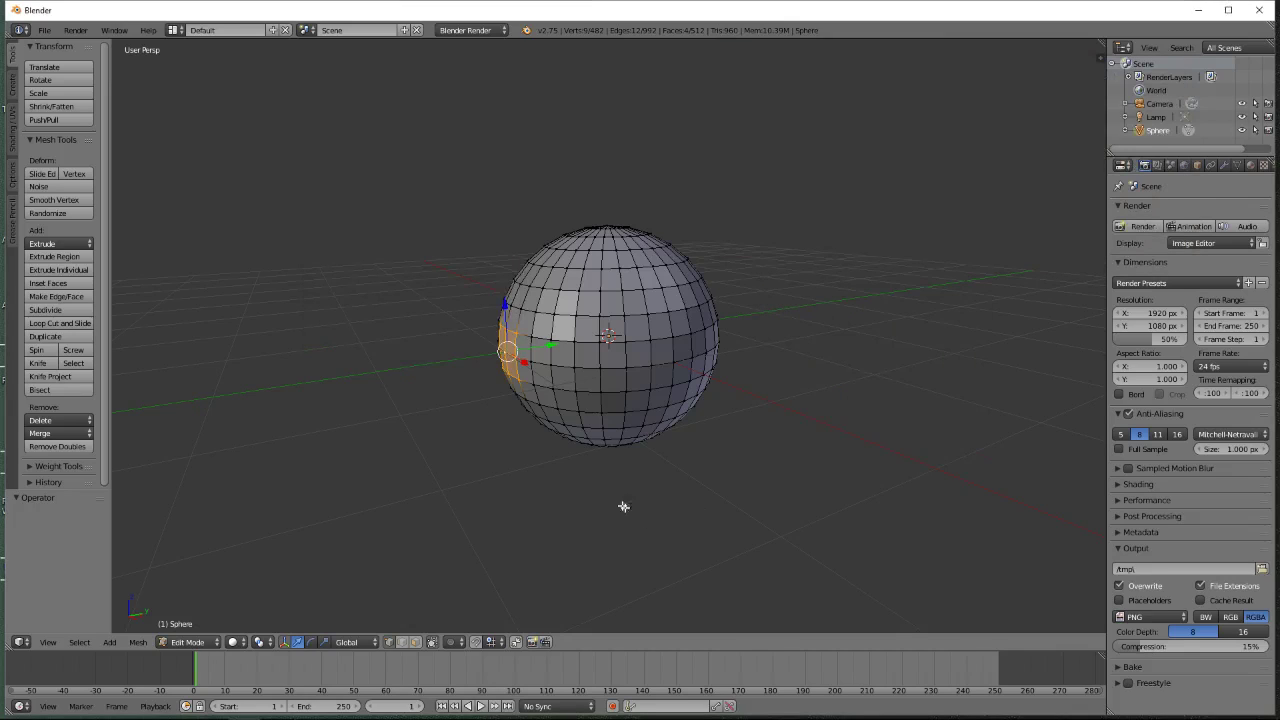
Select the single vertex at the middle of the face block on the sphere's side and enable proportional editing
{"action": "right_click", "coordinate": [505, 352]}
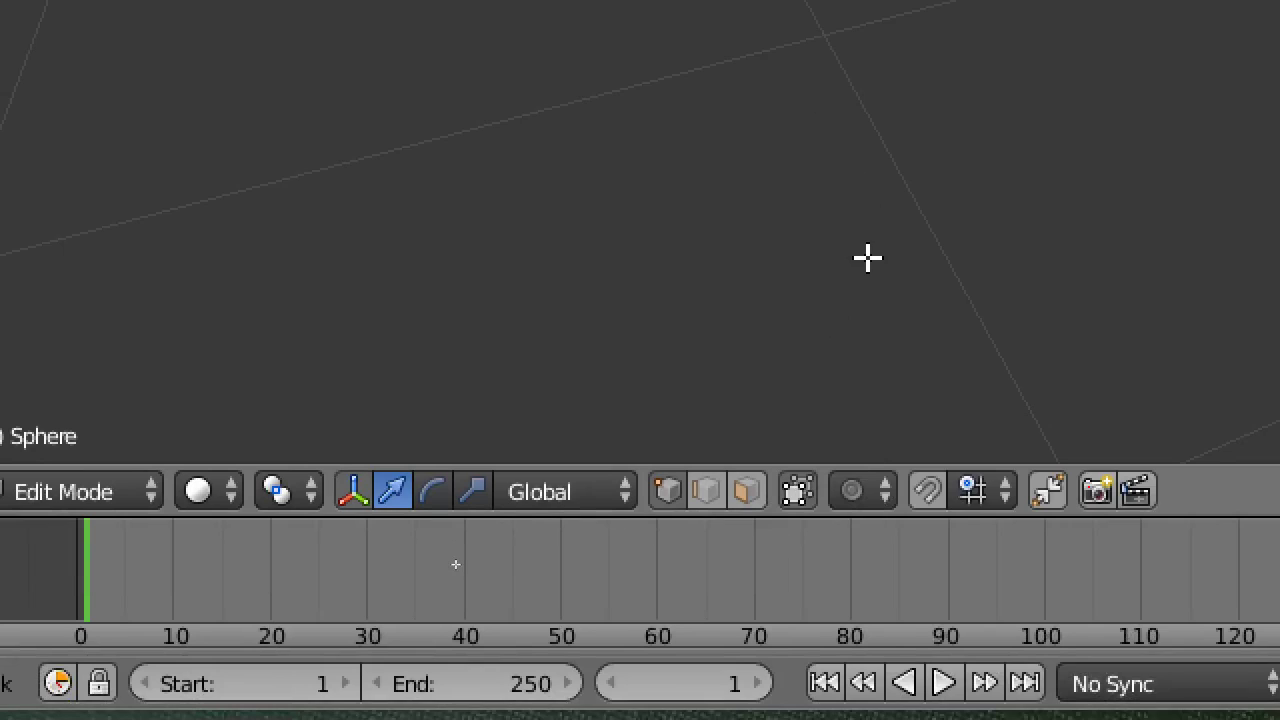
{"action": "key", "text": "o"}
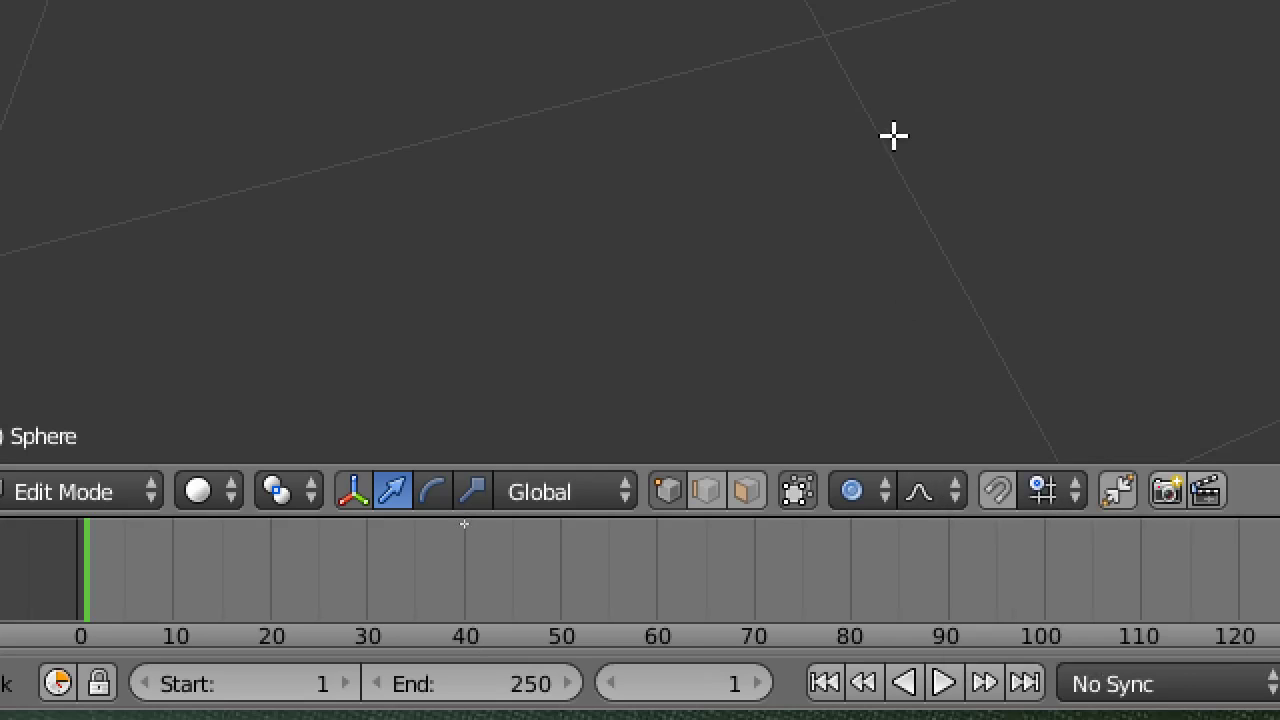
{"action": "key", "text": "super"}
{"action": "key", "text": "super"}
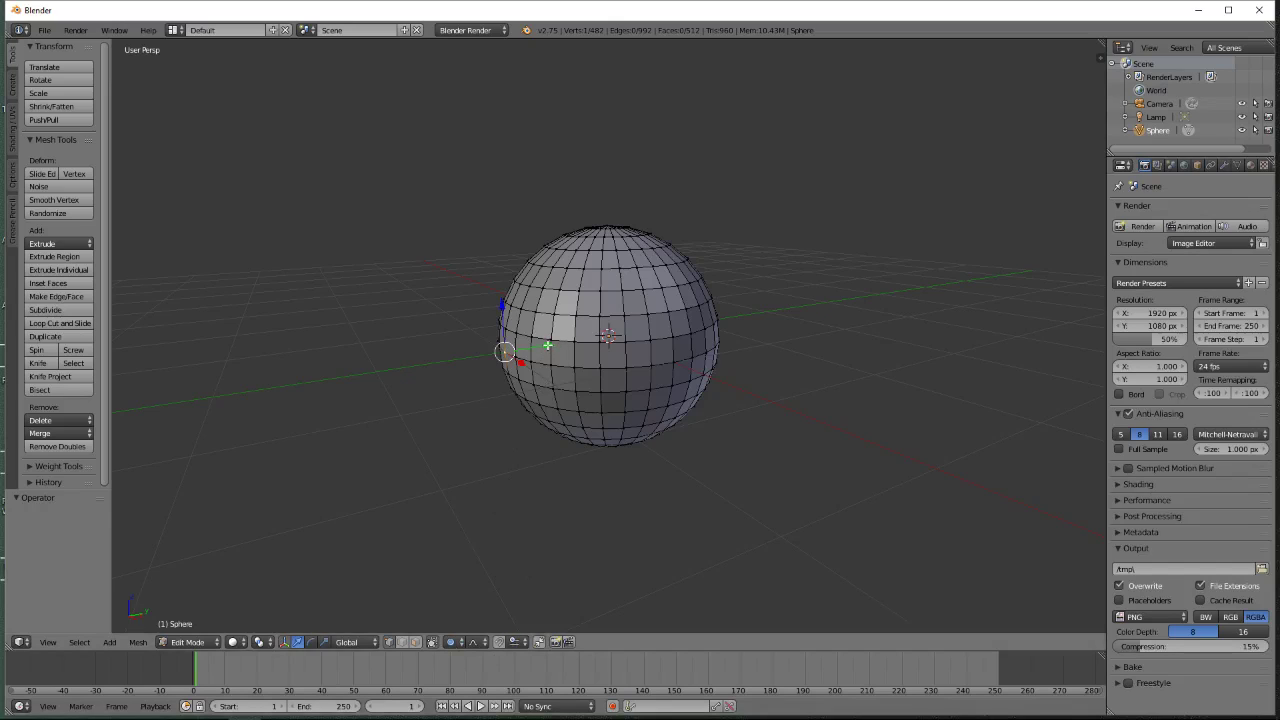
Pull the selected vertex out and back along the Y axis with smooth falloff, releasing it about 0.049 units outward
{"action": "left_click_drag", "start_coordinate": [548, 345], "coordinate": [443, 397]}
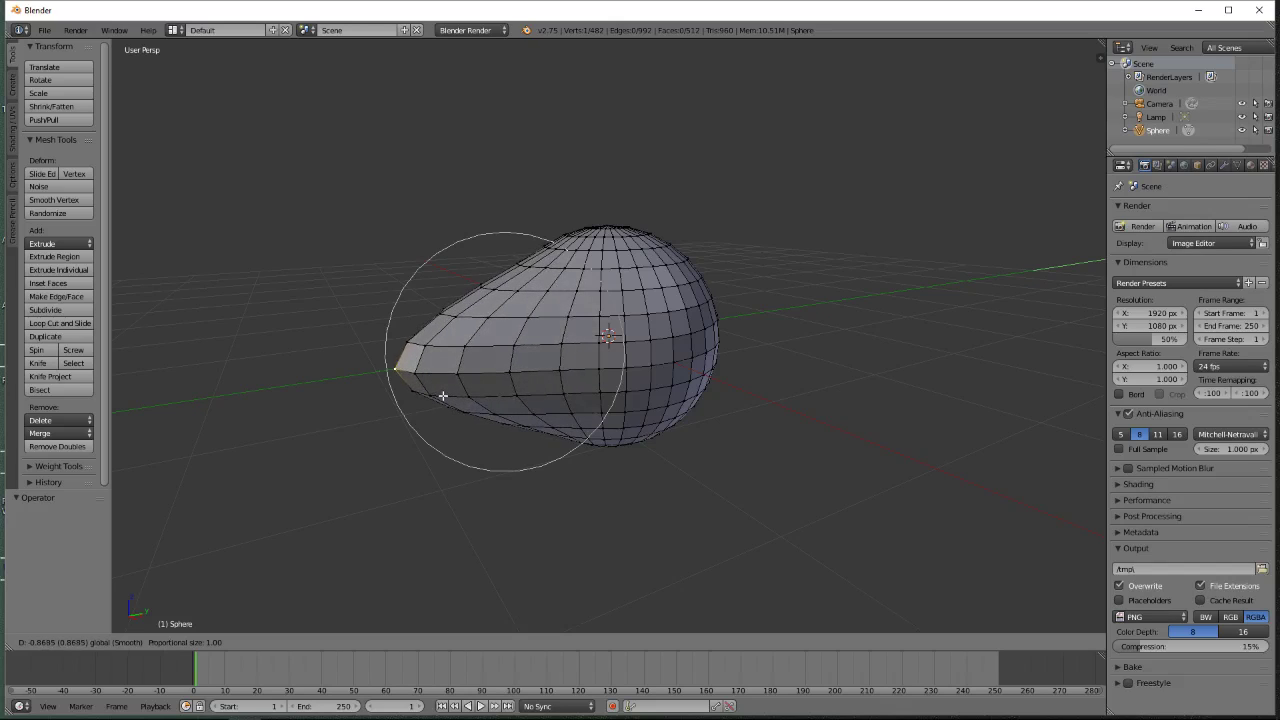
{"action": "left_click_drag", "start_coordinate": [443, 395], "coordinate": [545, 391]}
{"action": "middle_click_drag", "start_coordinate": [529, 394], "coordinate": [503, 396]}
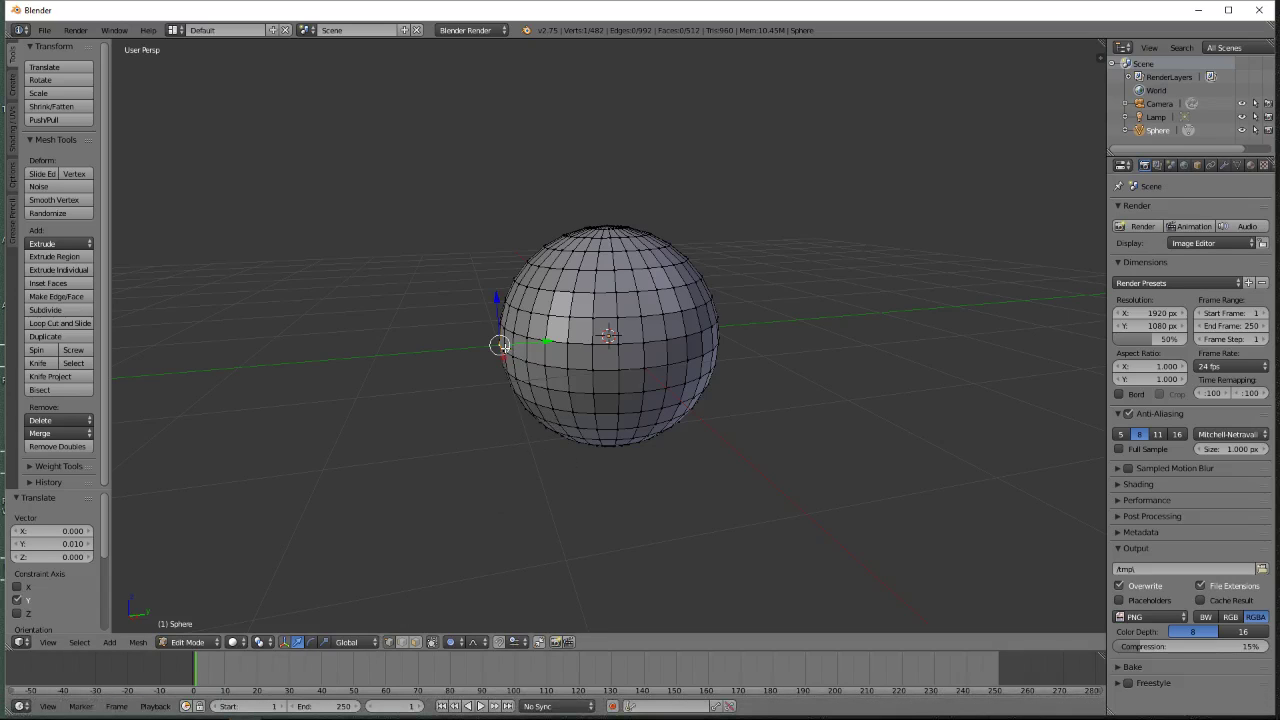
{"action": "left_click_drag", "start_coordinate": [547, 343], "coordinate": [540, 377]}
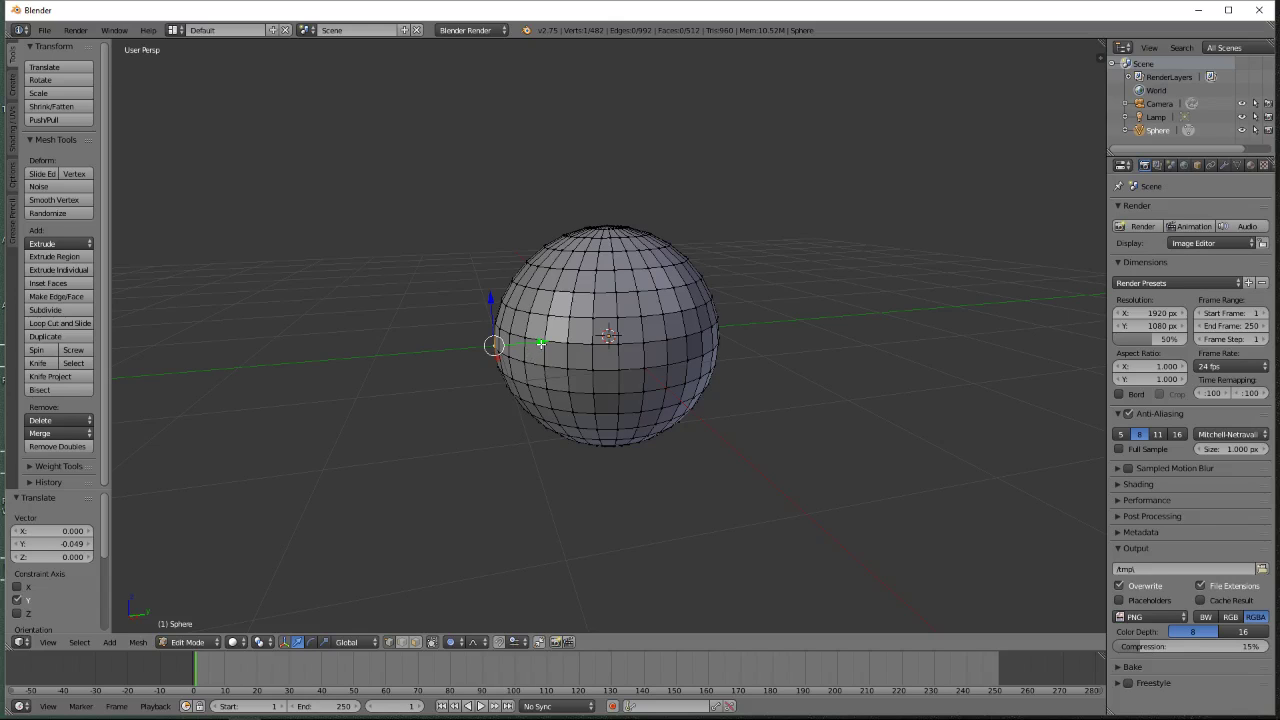
Switch to Sticky Notes, add "While sculpting, scroll to change size" to the proportional editing note, and return to Blender
{"action": "left_click", "coordinate": [310, 707]}
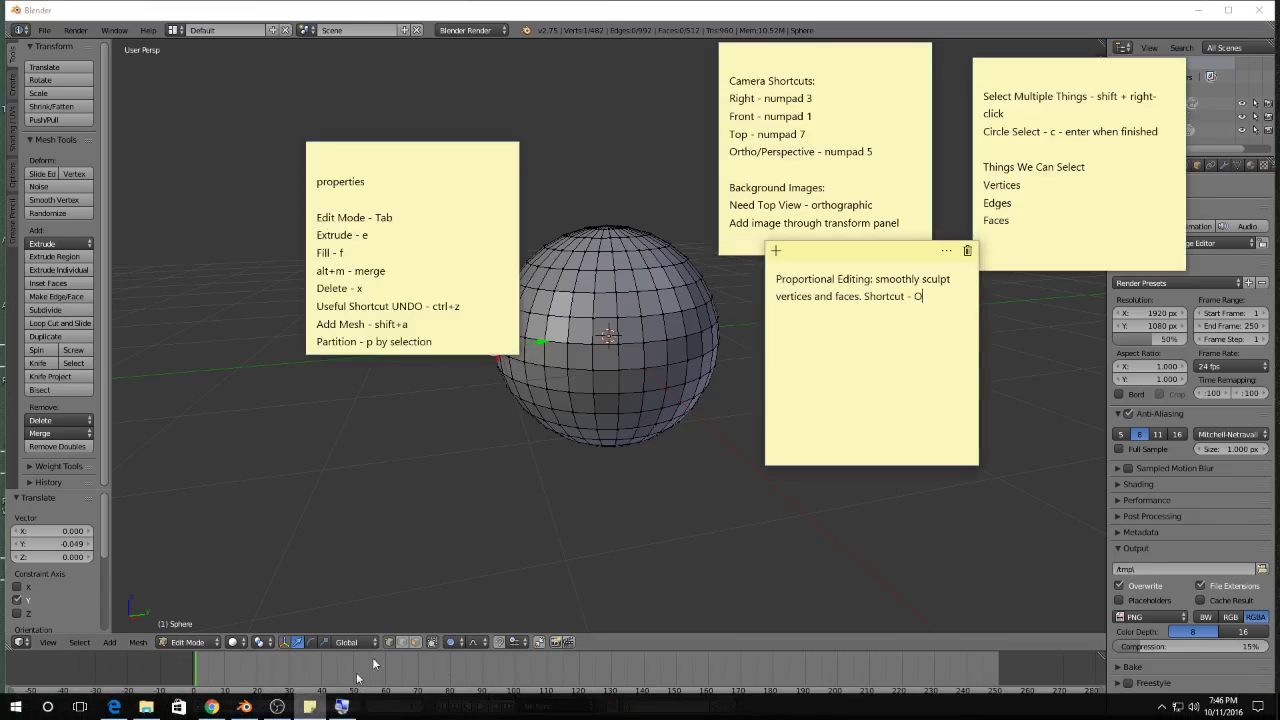
{"action": "key", "text": "Return"}
{"action": "type", "text": "Wh"}
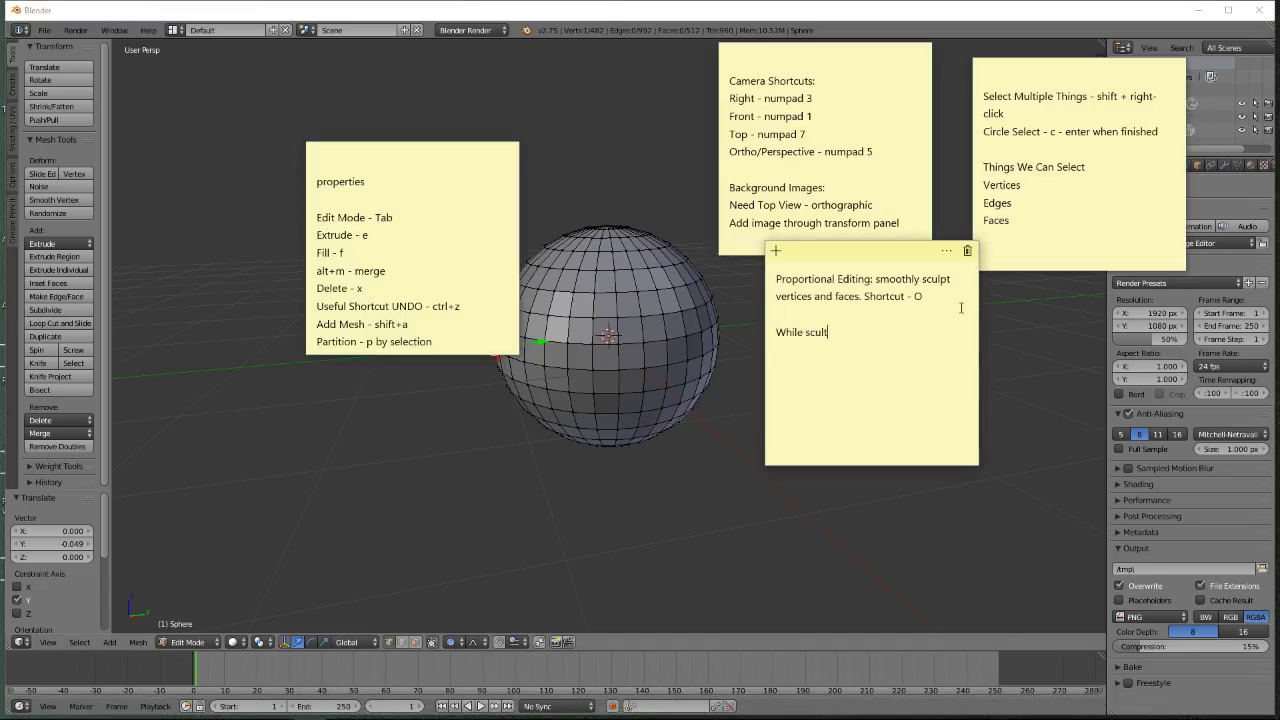
{"action": "type", "text": "ile sculpting, scroll to change size"}
{"action": "left_click", "coordinate": [707, 507]}
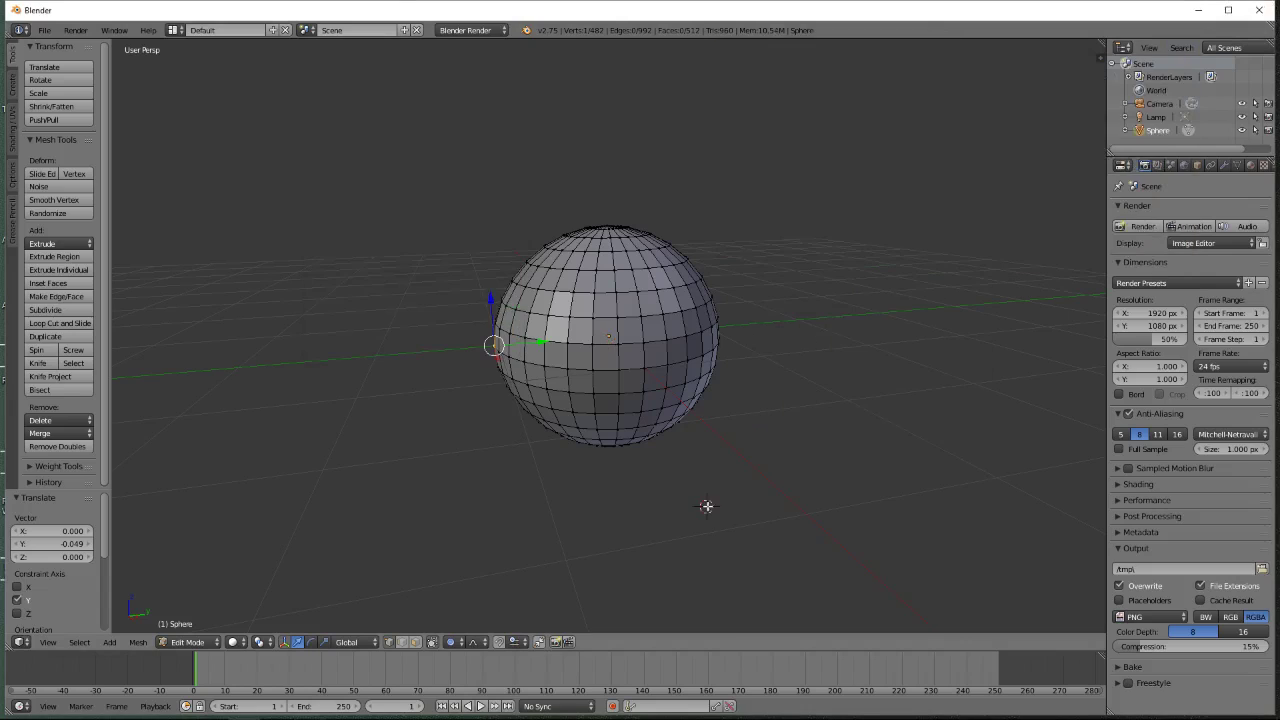
Pull the selected vertex along the Y axis while varying the proportional size, ending at size 0.42 and about 0.043 units outward
{"action": "left_click_drag", "start_coordinate": [538, 342], "coordinate": [536, 347]}
{"action": "scroll", "coordinate": [536, 345], "scroll_direction": "up", "scroll_amount": 3}
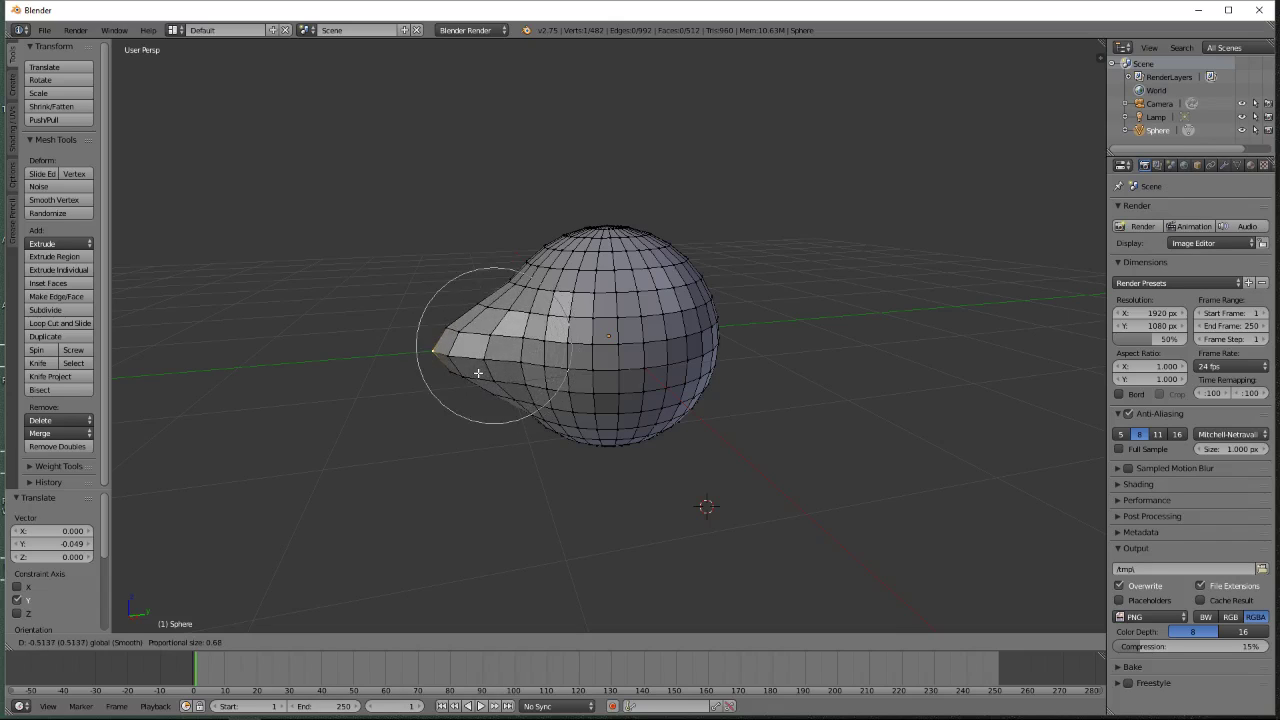
{"action": "scroll", "coordinate": [478, 373], "scroll_direction": "down", "scroll_amount": 5}
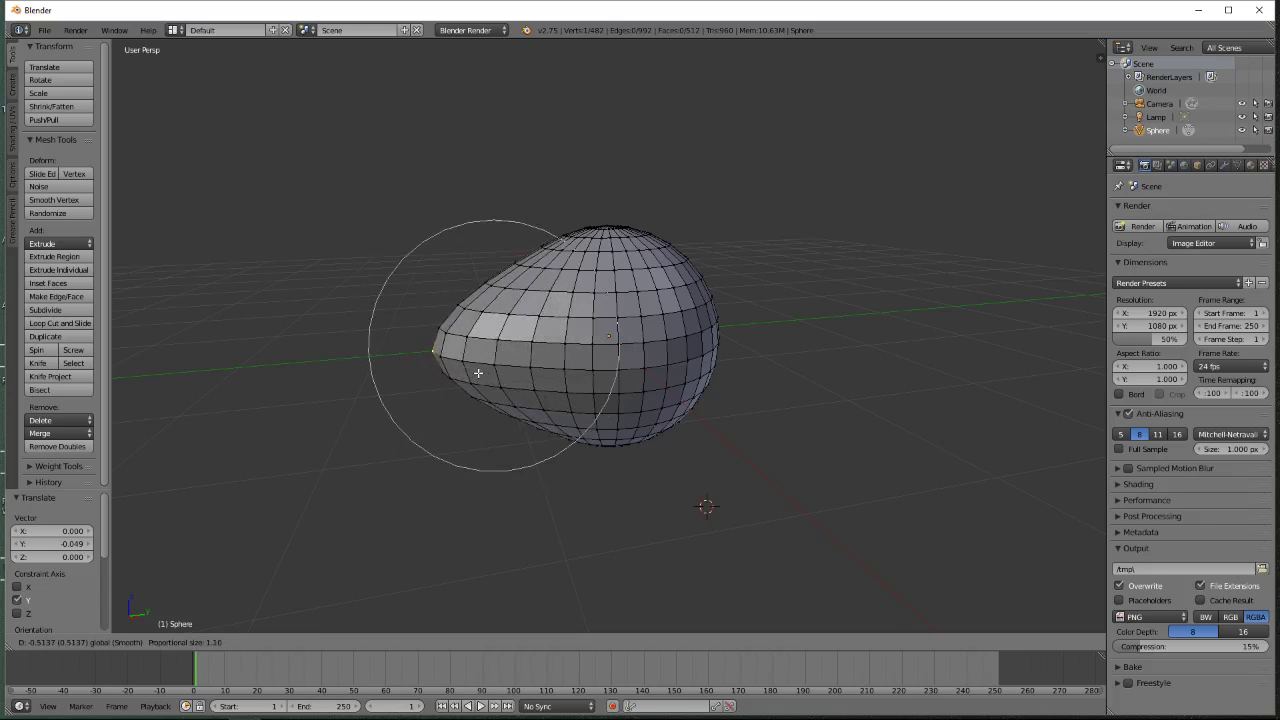
{"action": "scroll", "coordinate": [478, 373], "scroll_direction": "up", "scroll_amount": 3}
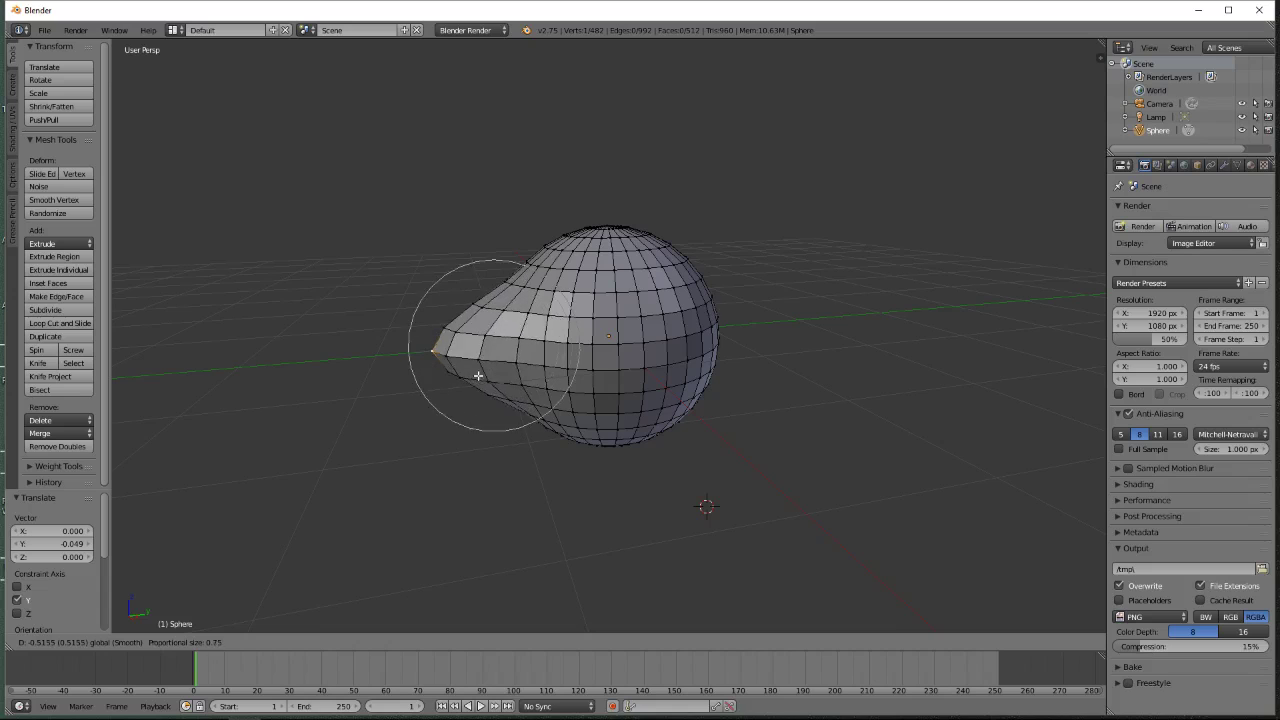
{"action": "scroll", "coordinate": [478, 377], "scroll_direction": "down", "scroll_amount": 6}
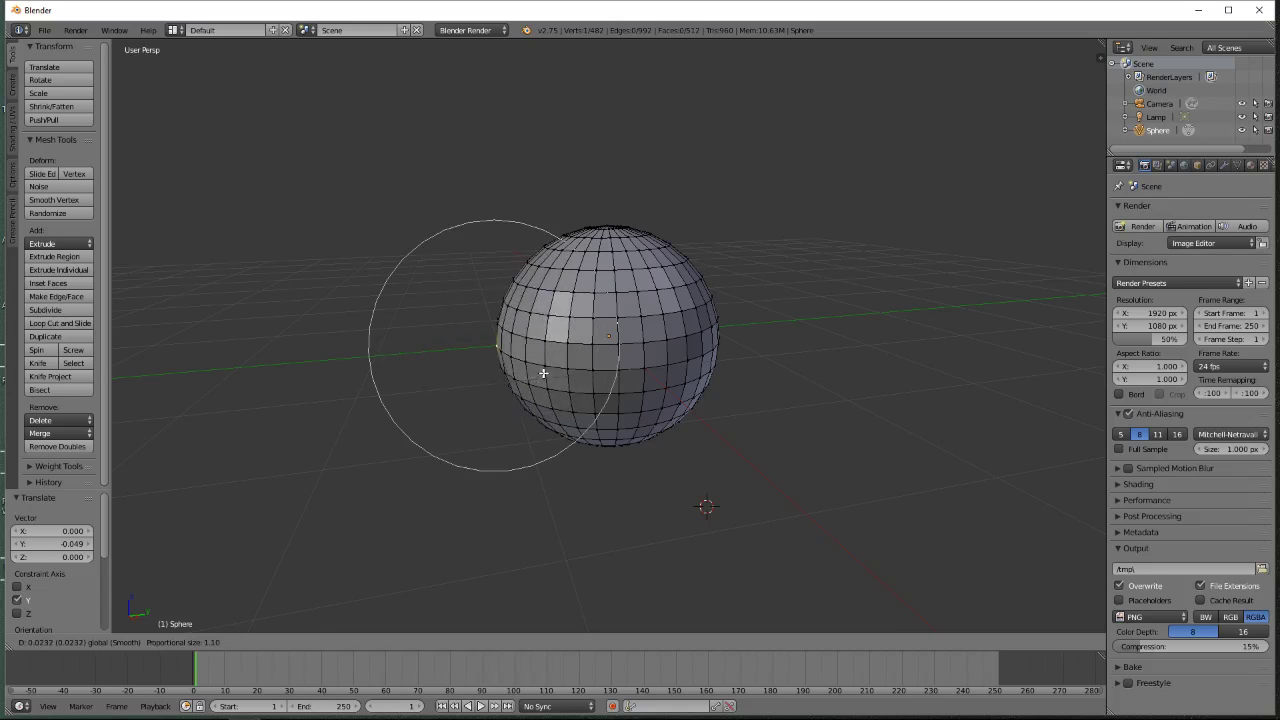
{"action": "scroll", "coordinate": [490, 372], "scroll_direction": "up", "scroll_amount": 5}
{"action": "scroll", "coordinate": [480, 372], "scroll_direction": "up", "scroll_amount": 3}
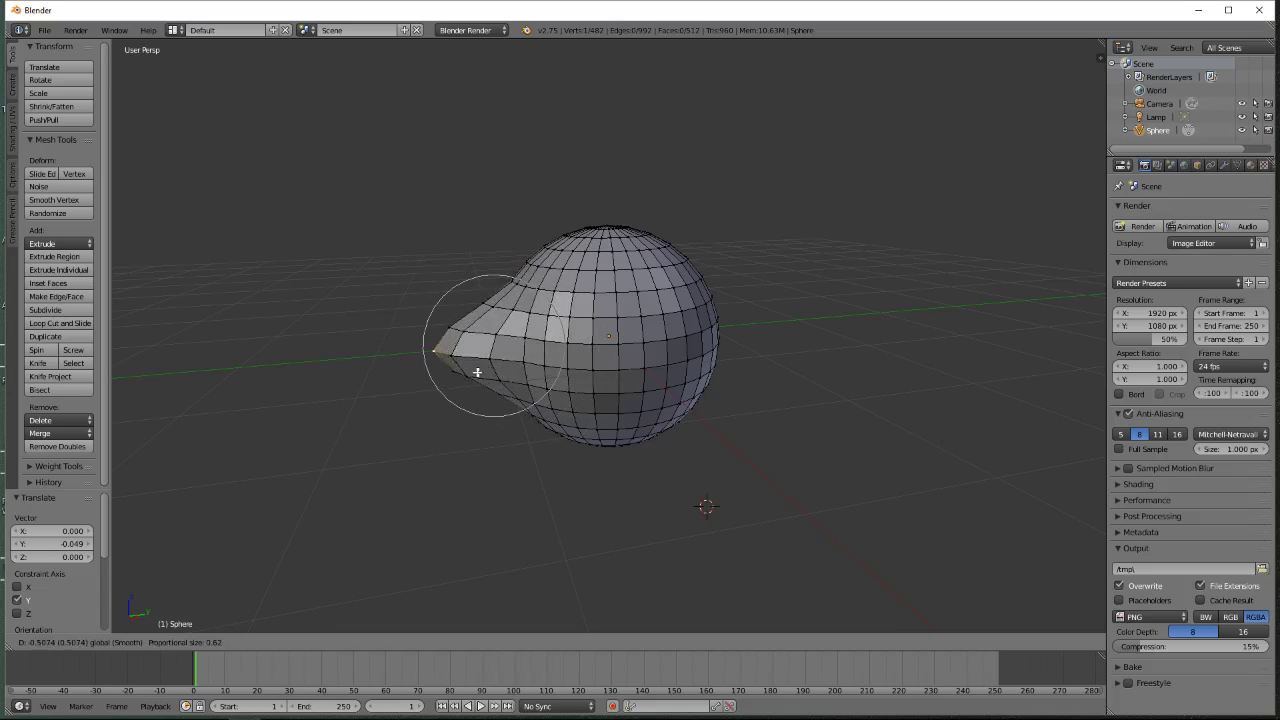
{"action": "scroll", "coordinate": [495, 373], "scroll_direction": "up", "scroll_amount": 1}
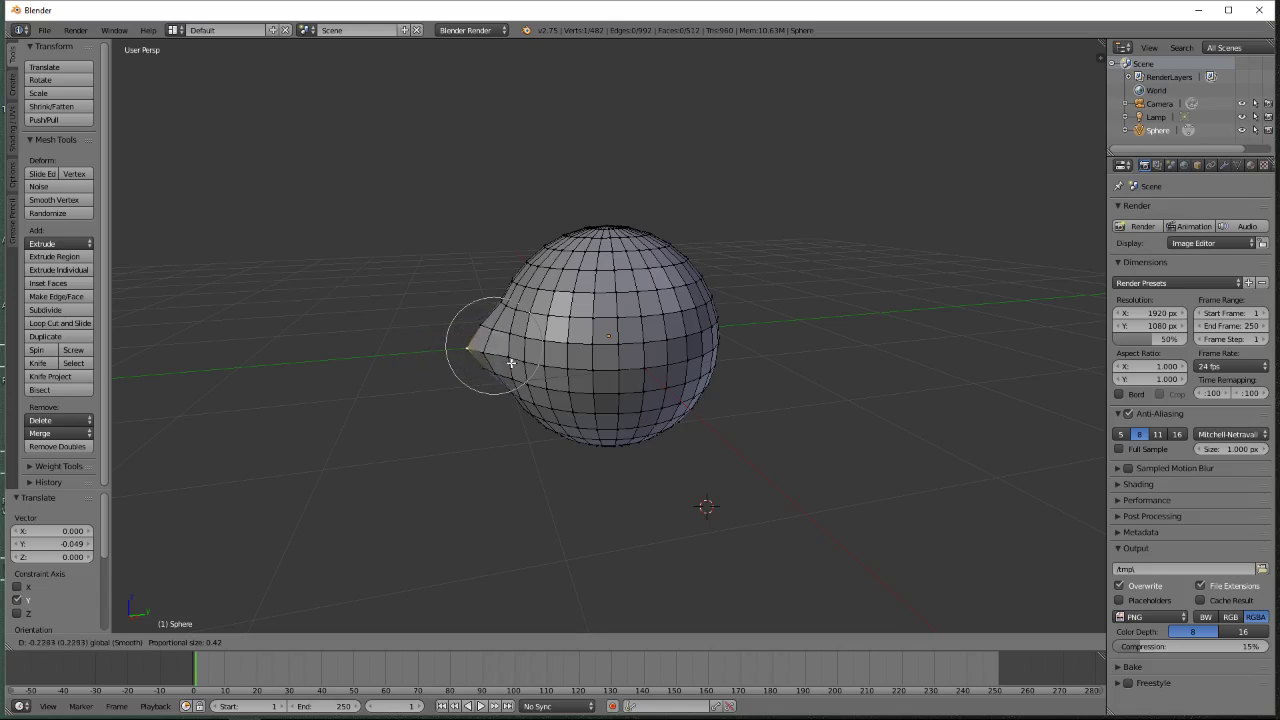
{"action": "scroll", "coordinate": [480, 360], "scroll_direction": "down", "scroll_amount": 7}
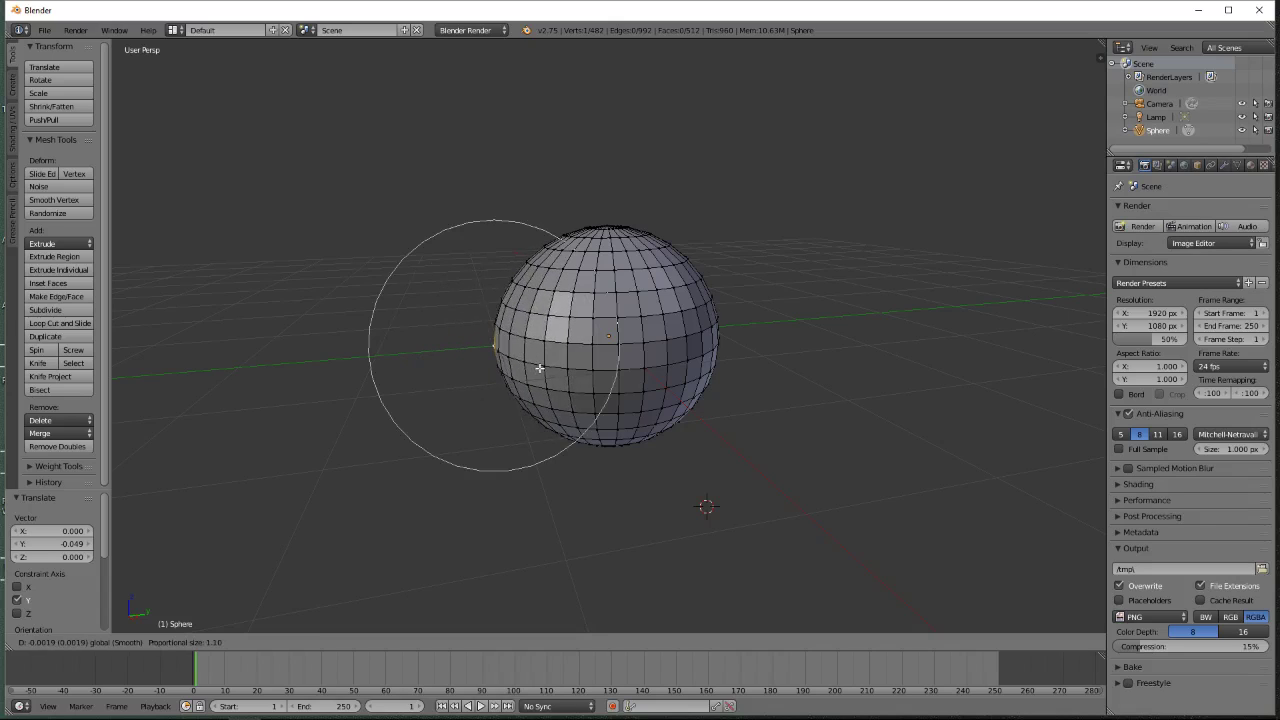
{"action": "scroll", "coordinate": [530, 368], "scroll_direction": "up", "scroll_amount": 4}
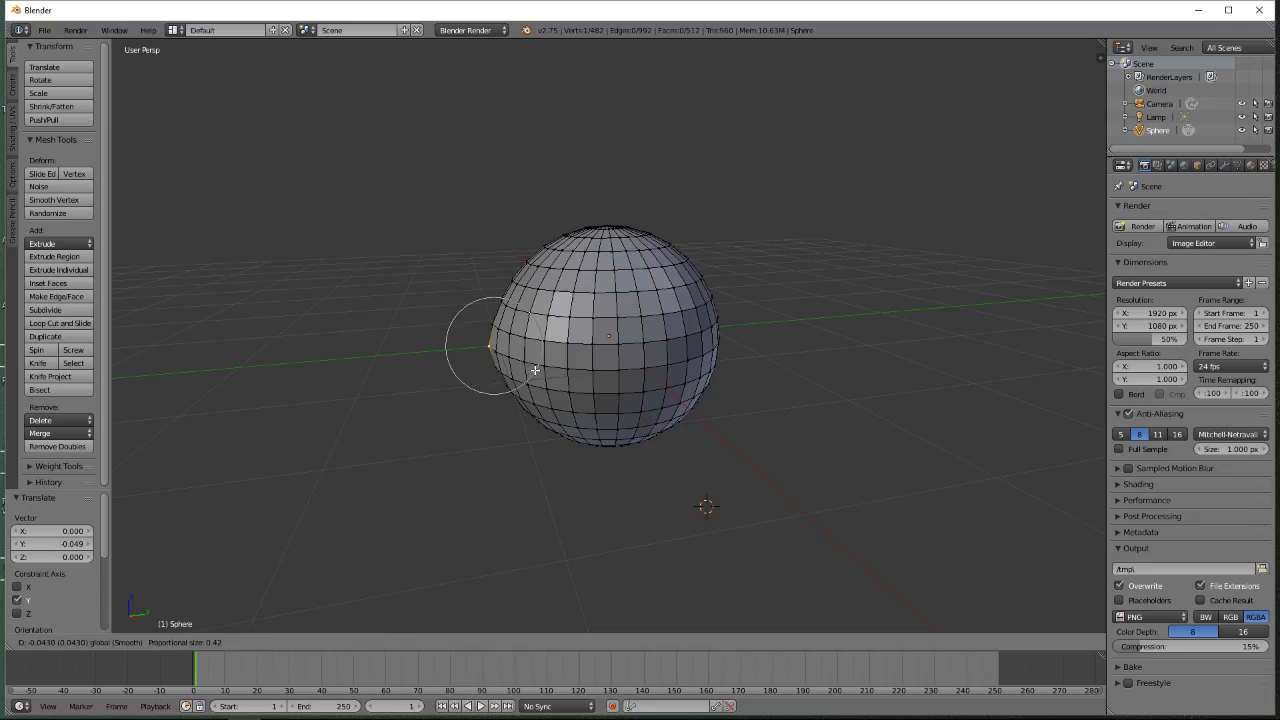
{"action": "left_click", "coordinate": [534, 366]}
{"action": "middle_click_drag", "start_coordinate": [517, 408], "coordinate": [491, 414]}
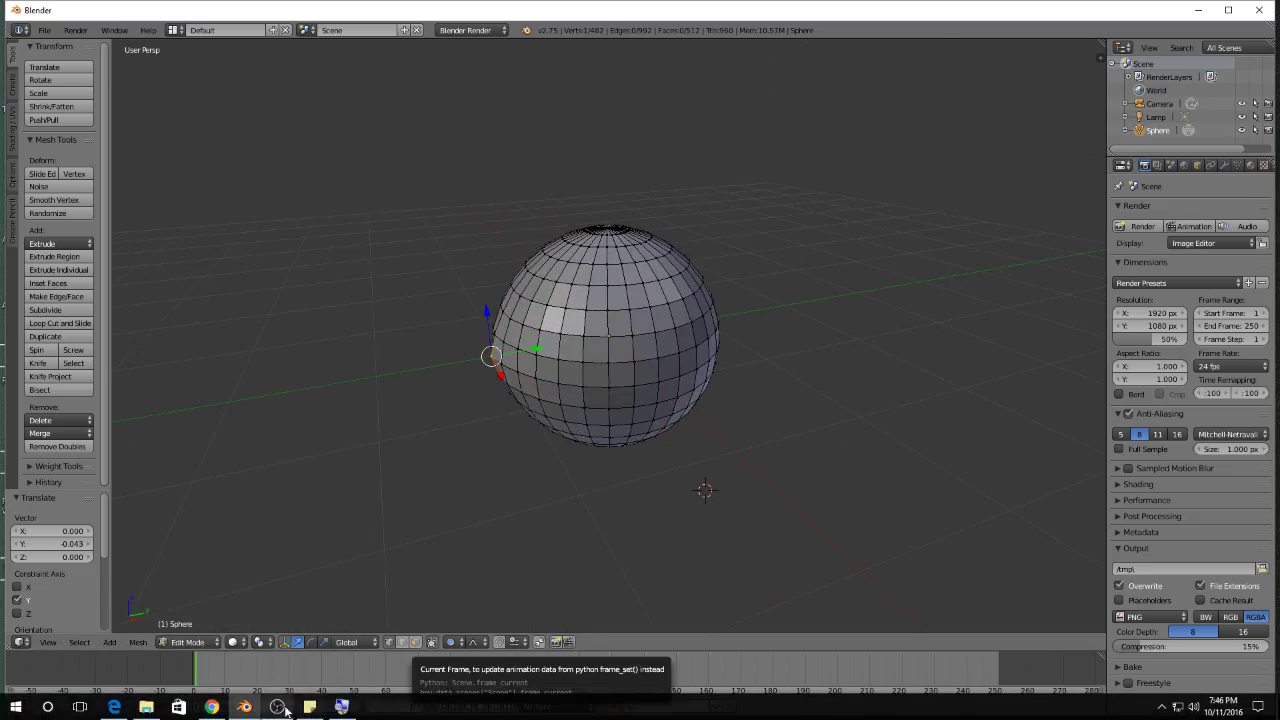
Switch to Sticky Notes, add "Falloff - determines how the shape changes when pulled." to the proportional editing note, and return to Blender
{"action": "left_click", "coordinate": [309, 707]}
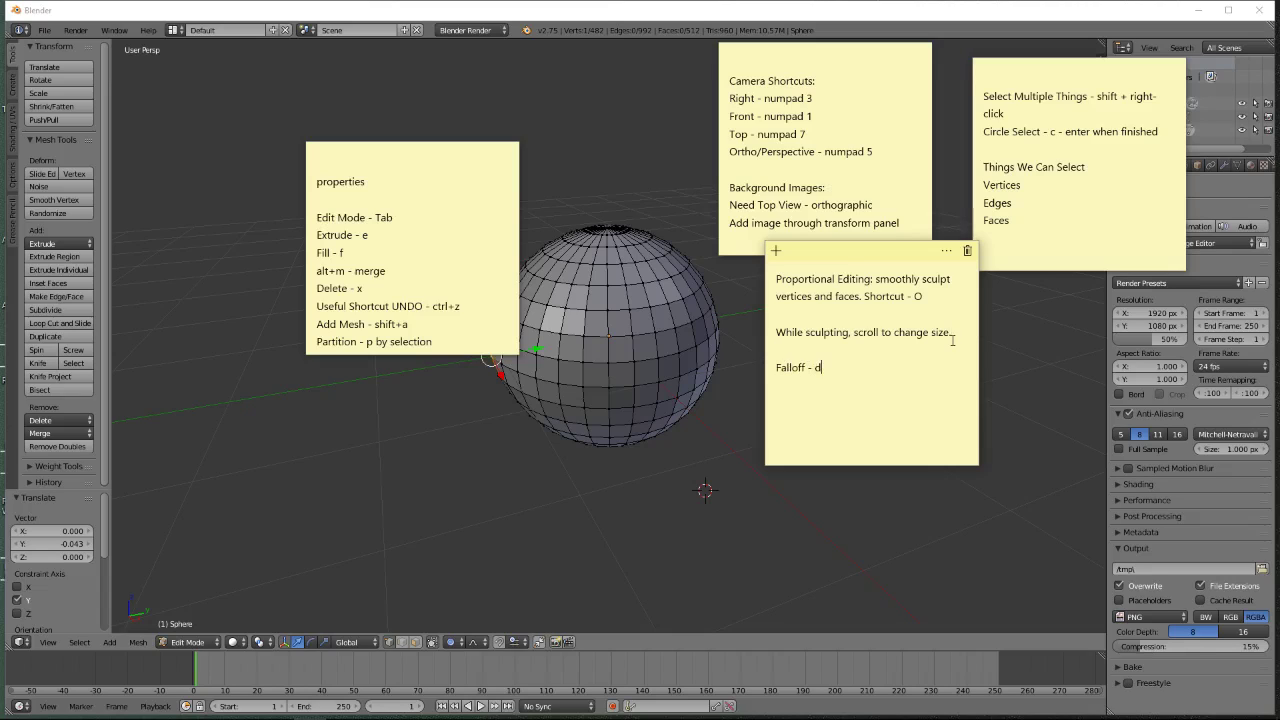
{"action": "type", "text": "s the"}
{"action": "left_click", "coordinate": [950, 16]}
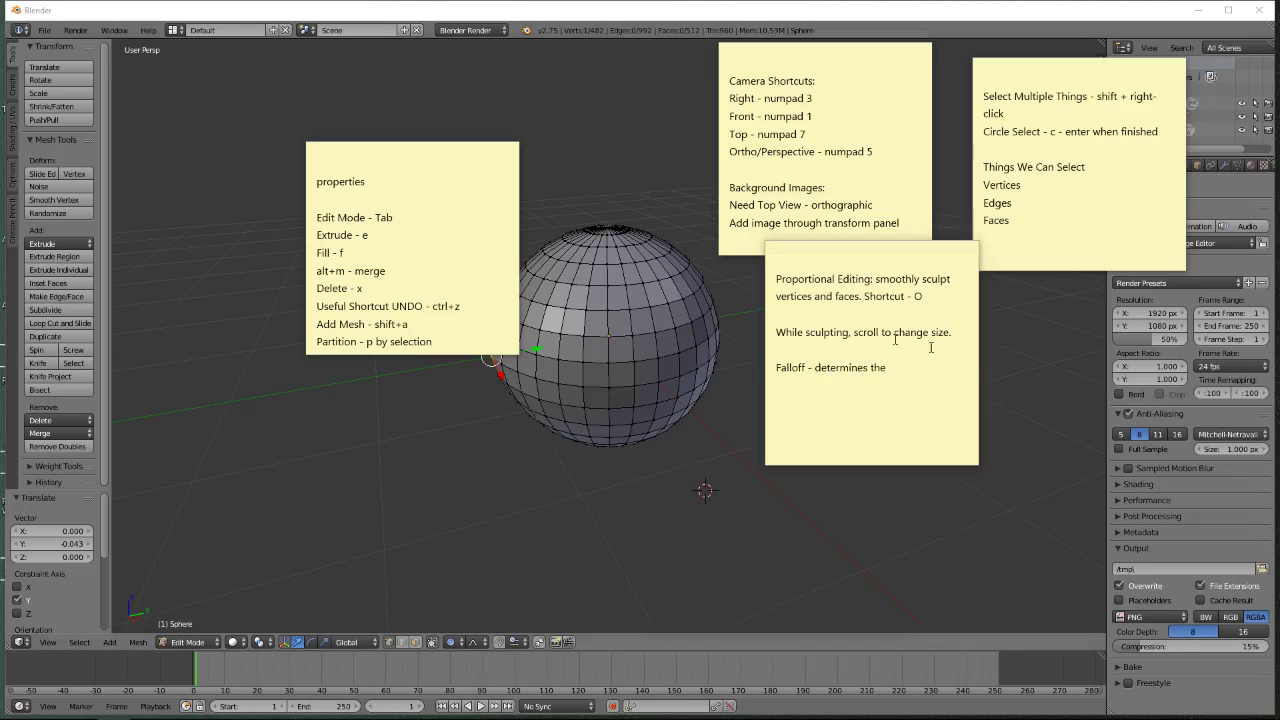
{"action": "left_click", "coordinate": [934, 382]}
{"action": "type", "text": "s"}
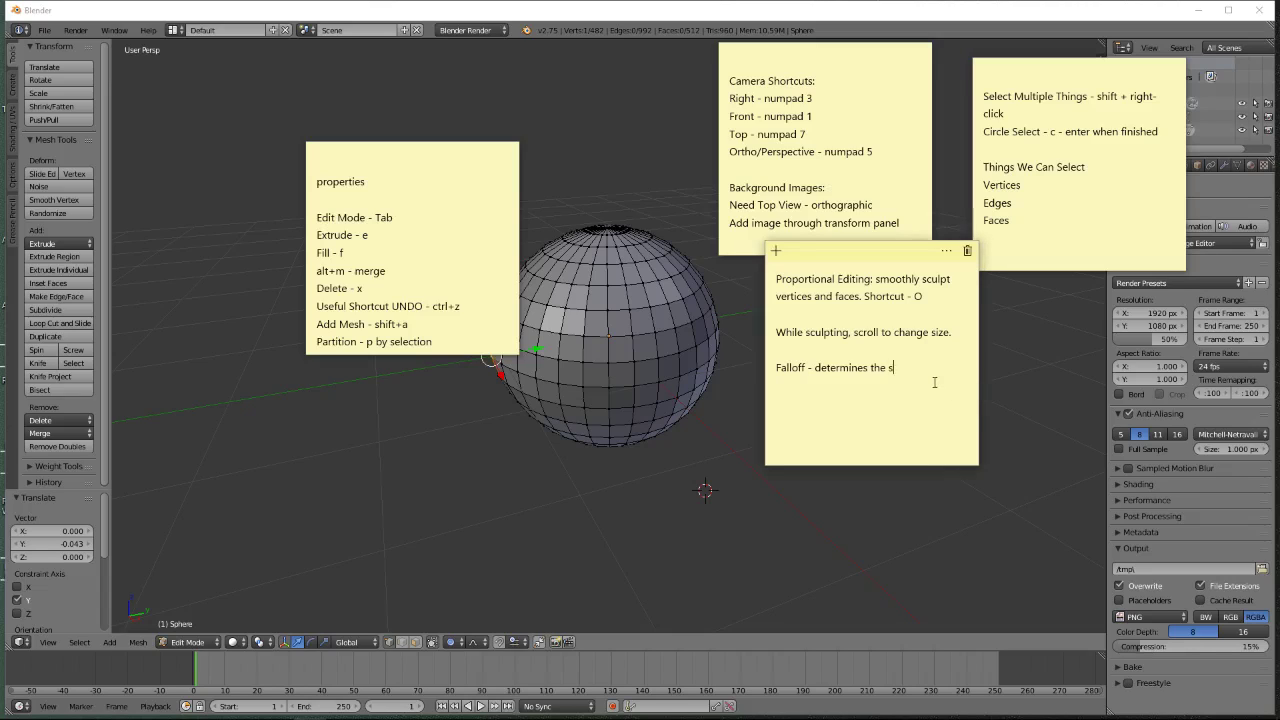
{"action": "type", "text": "haoe"}
{"action": "type", "text": "ow the shape changes when pulled."}
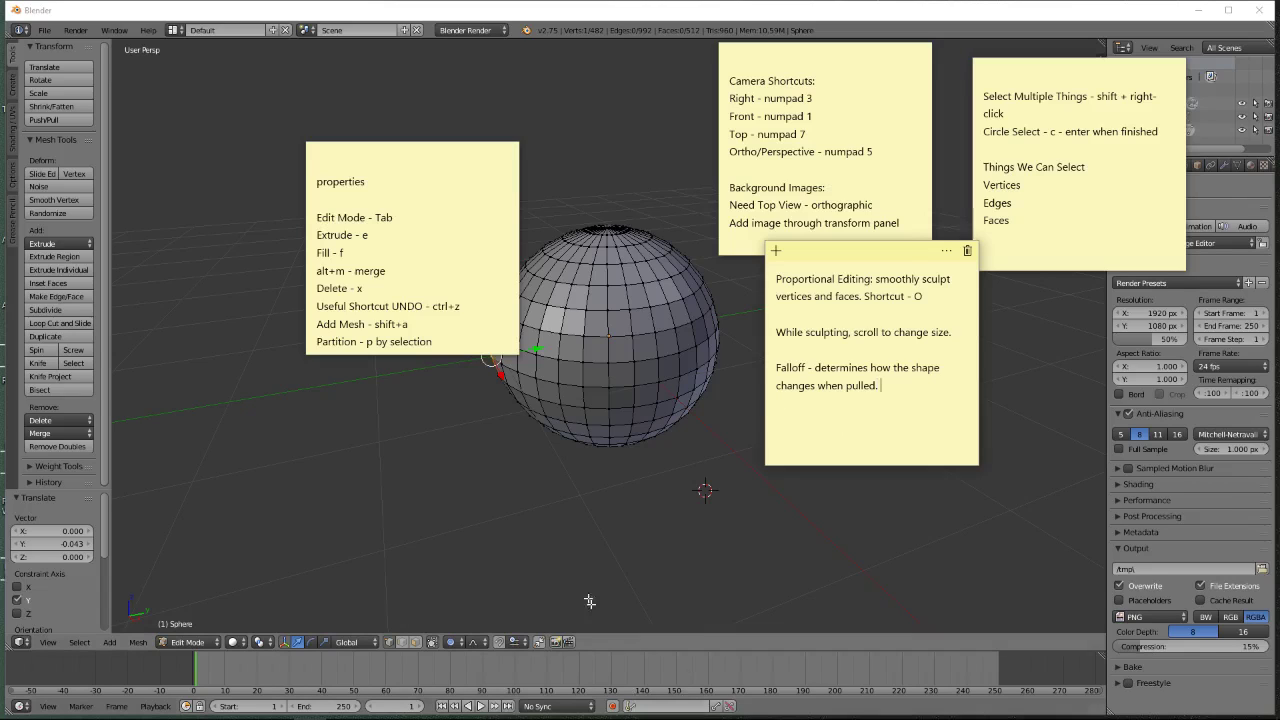
{"action": "left_click", "coordinate": [556, 528]}
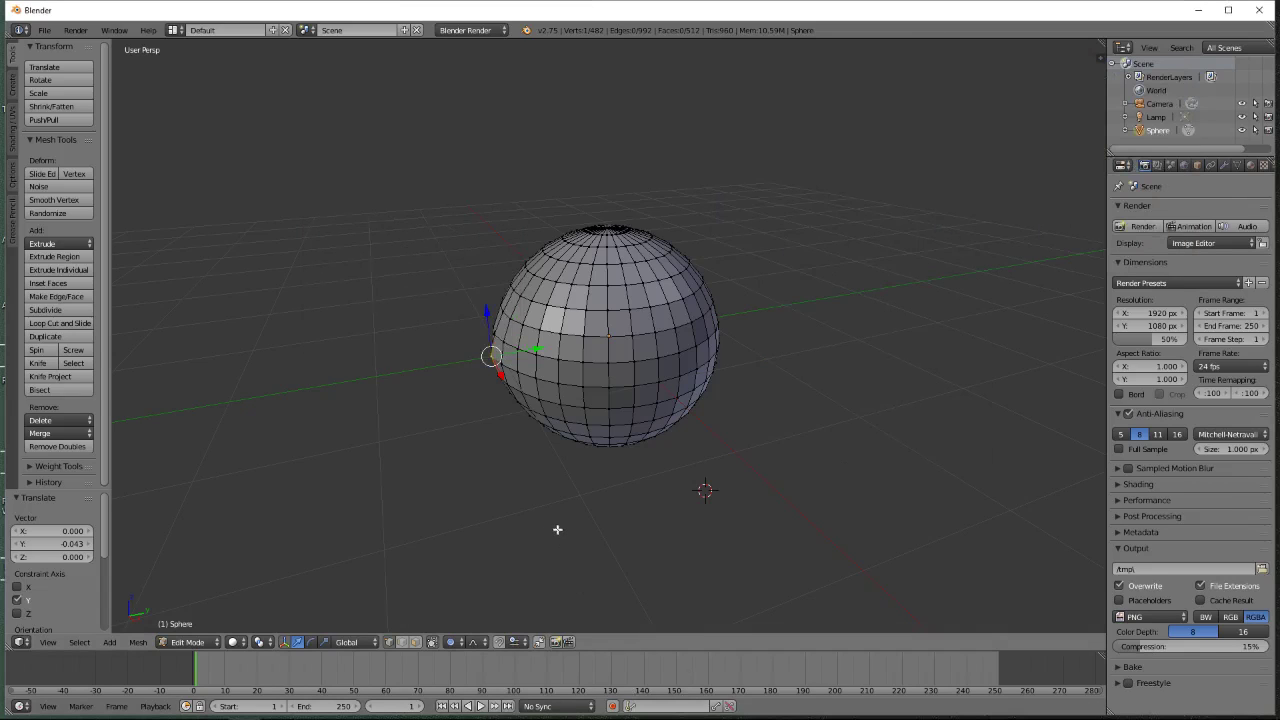
Choose Smooth falloff and pull the vertex along the Y axis with a larger influence, releasing it about 0.1 units inward
{"action": "left_click", "coordinate": [476, 643]}
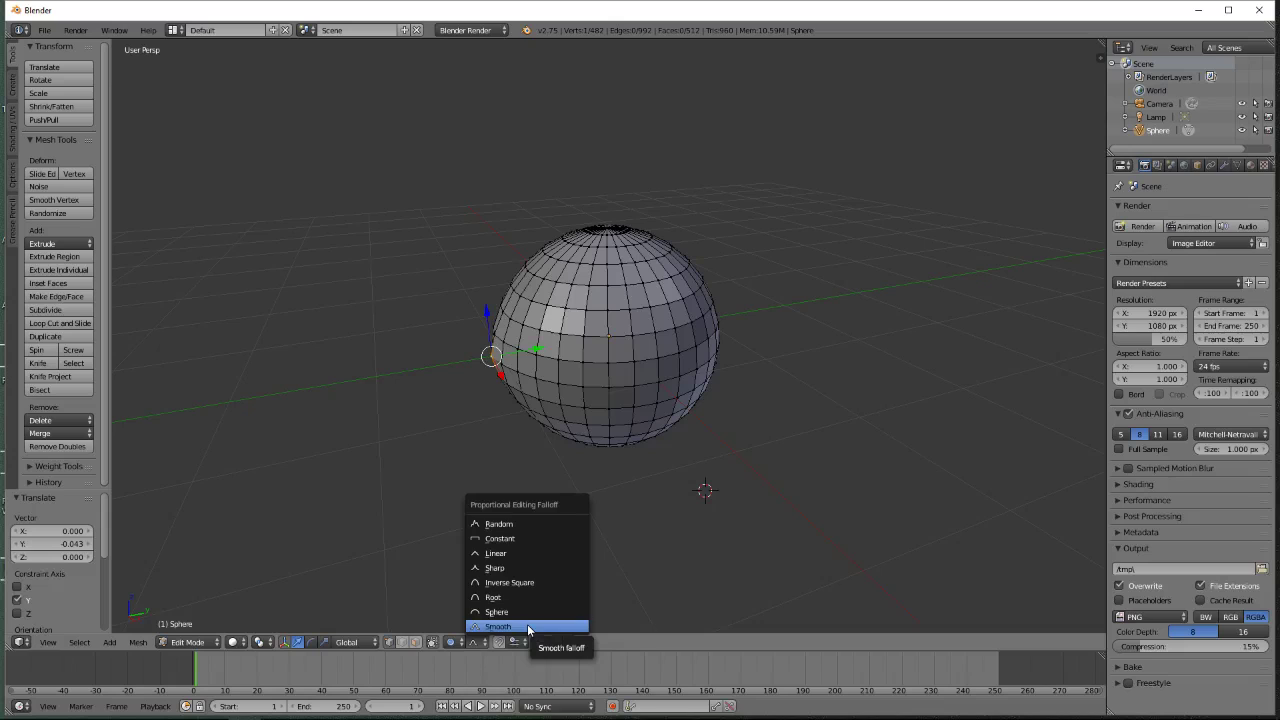
{"action": "left_click", "coordinate": [528, 627]}
{"action": "mouse_move", "coordinate": [535, 350]}
{"action": "left_mouse_down"}
{"action": "mouse_move", "coordinate": [492, 364]}
{"action": "mouse_move", "coordinate": [531, 363]}
{"action": "mouse_move", "coordinate": [487, 363]}
{"action": "mouse_move", "coordinate": [528, 355]}
{"action": "left_mouse_up"}
{"action": "scroll", "coordinate": [500, 364], "scroll_direction": "down", "scroll_amount": 4}
{"action": "scroll", "coordinate": [492, 364], "scroll_direction": "down", "scroll_amount": 4}
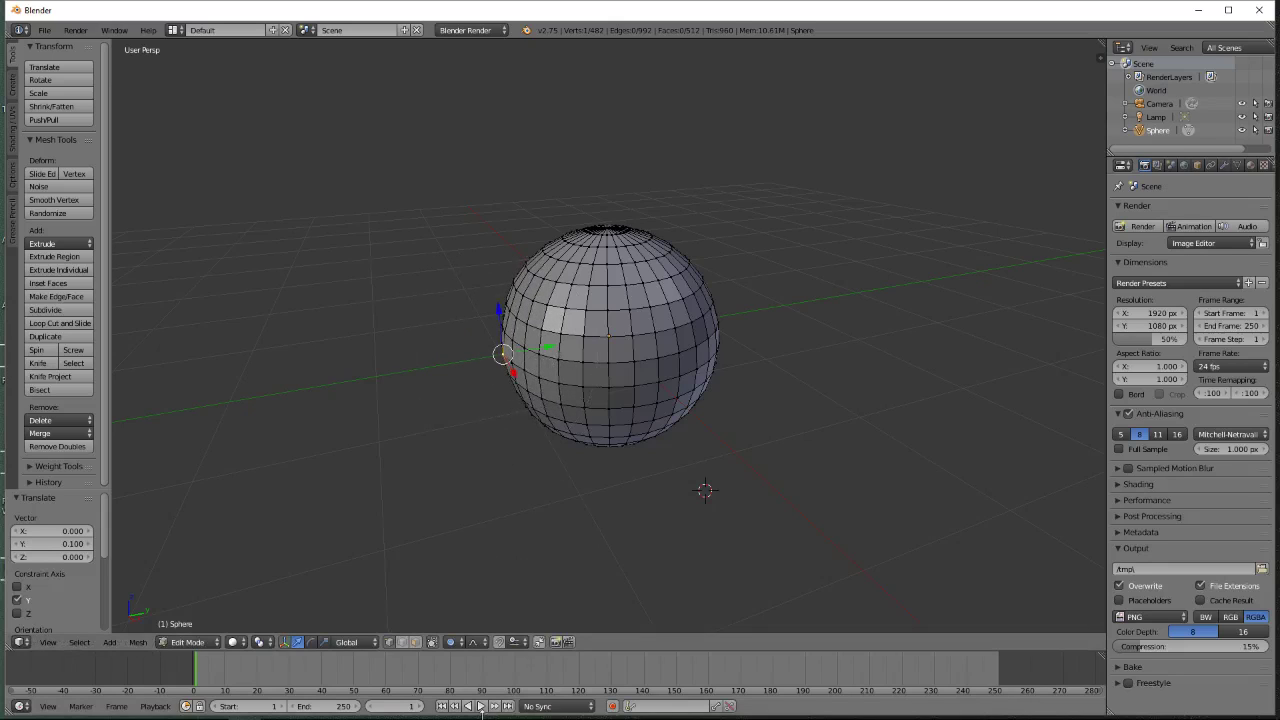
Change the proportional editing falloff to Linear and pull the vertex out and back along Y, releasing it about 0.008 units inward
{"action": "left_click", "coordinate": [476, 642]}
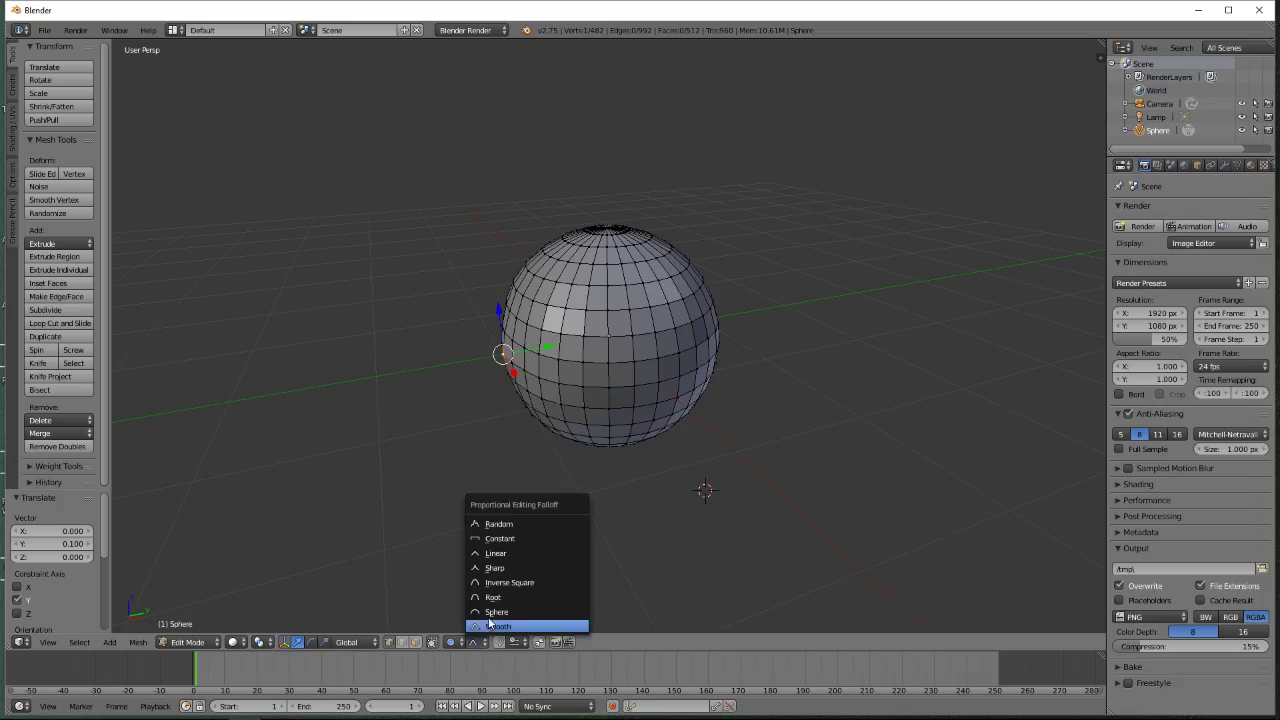
{"action": "left_click", "coordinate": [505, 554]}
{"action": "mouse_move", "coordinate": [550, 345]}
{"action": "left_mouse_down"}
{"action": "mouse_move", "coordinate": [446, 344]}
{"action": "mouse_move", "coordinate": [495, 352]}
{"action": "mouse_move", "coordinate": [430, 356]}
{"action": "mouse_move", "coordinate": [507, 366]}
{"action": "mouse_move", "coordinate": [297, 386]}
{"action": "mouse_move", "coordinate": [555, 366]}
{"action": "left_mouse_up"}
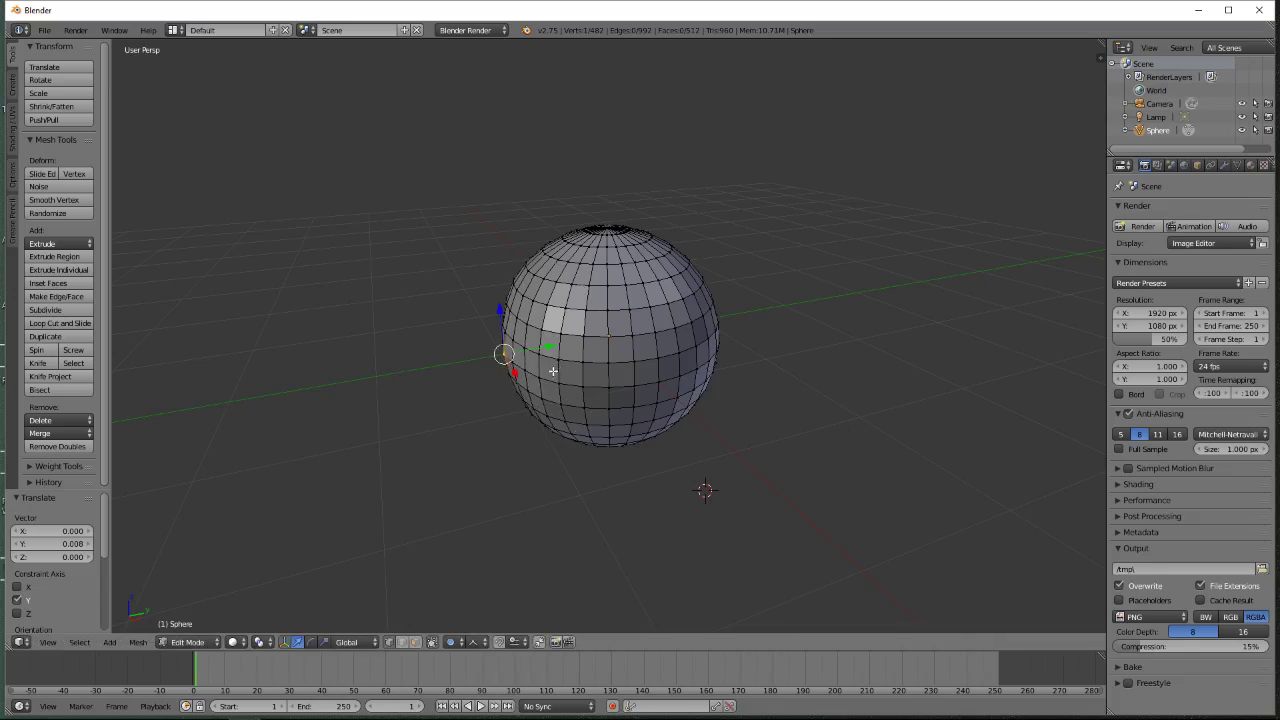
Switch the falloff to Root and pull the vertex out and back along Y, releasing it about 0.01 units outward
{"action": "left_click", "coordinate": [481, 643]}
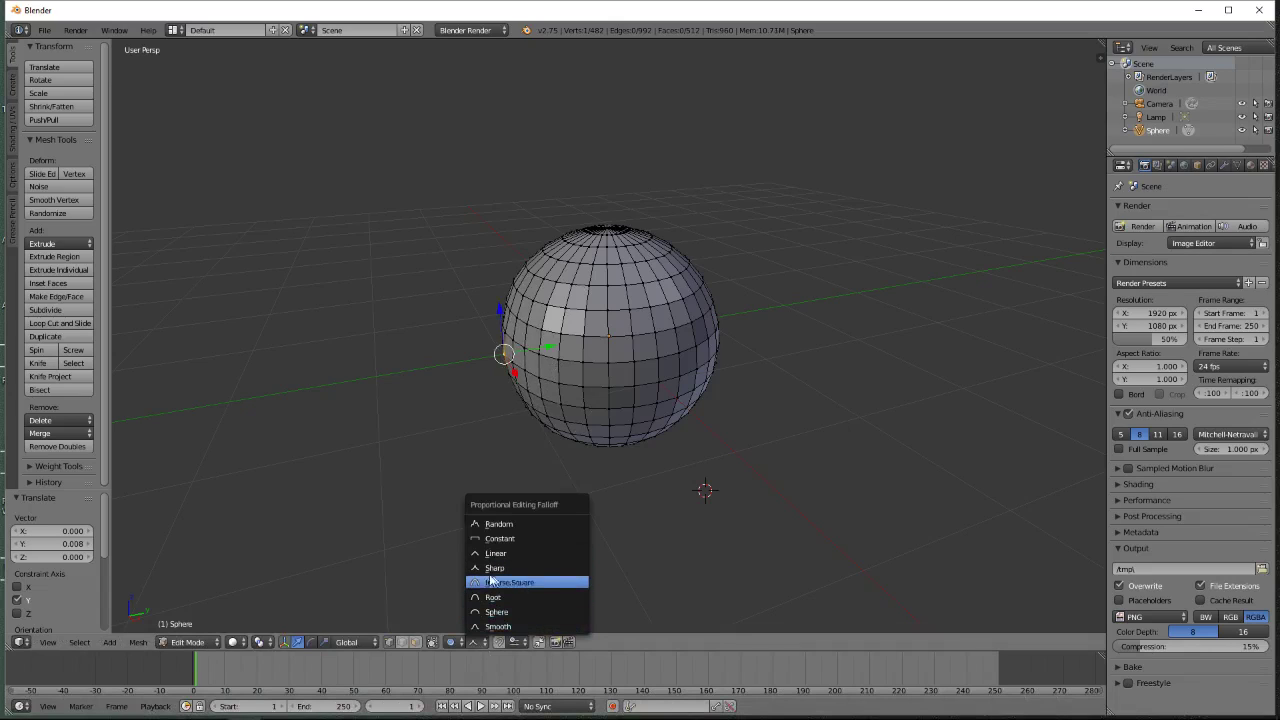
{"action": "left_click", "coordinate": [482, 598]}
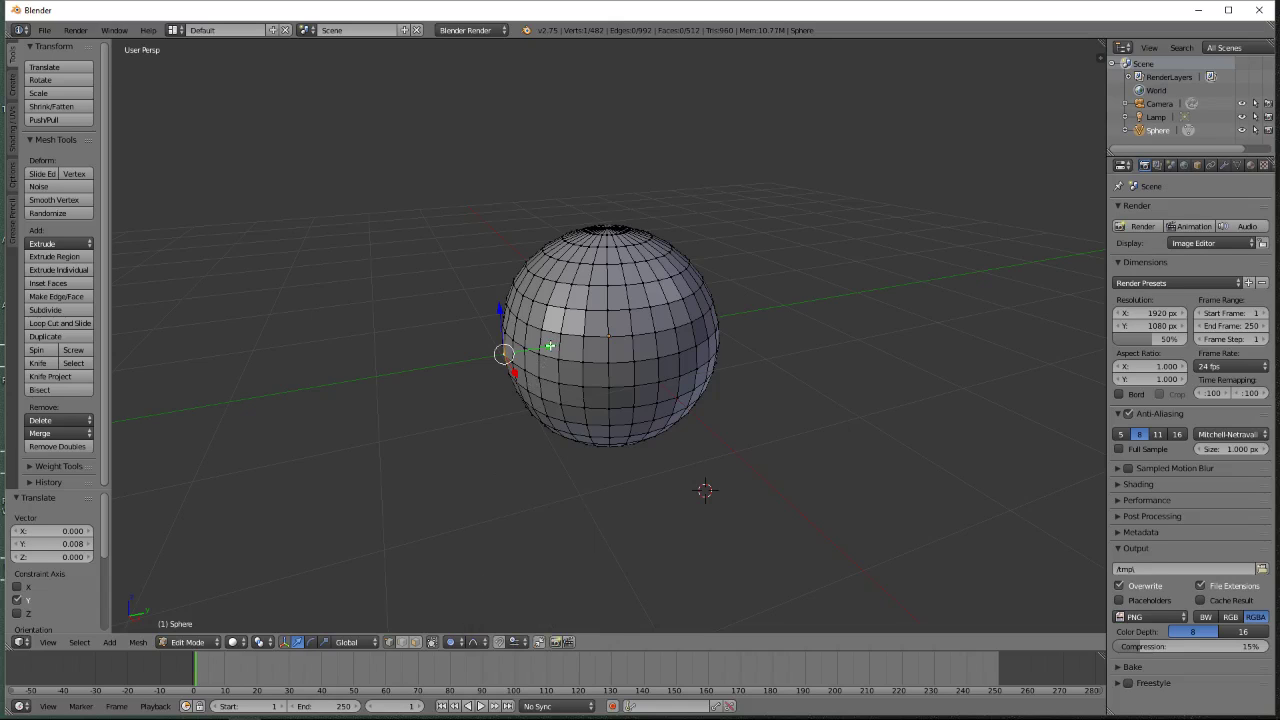
{"action": "key", "text": "g"}
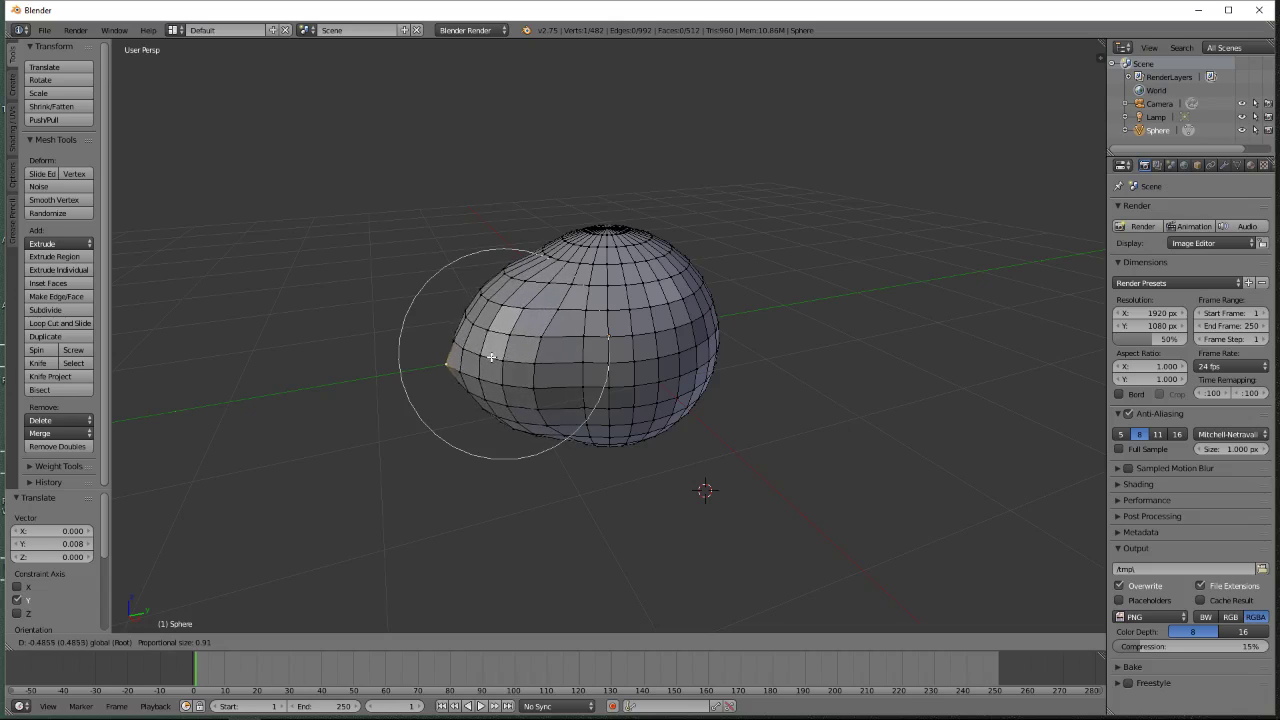
{"action": "left_click", "coordinate": [545, 355]}
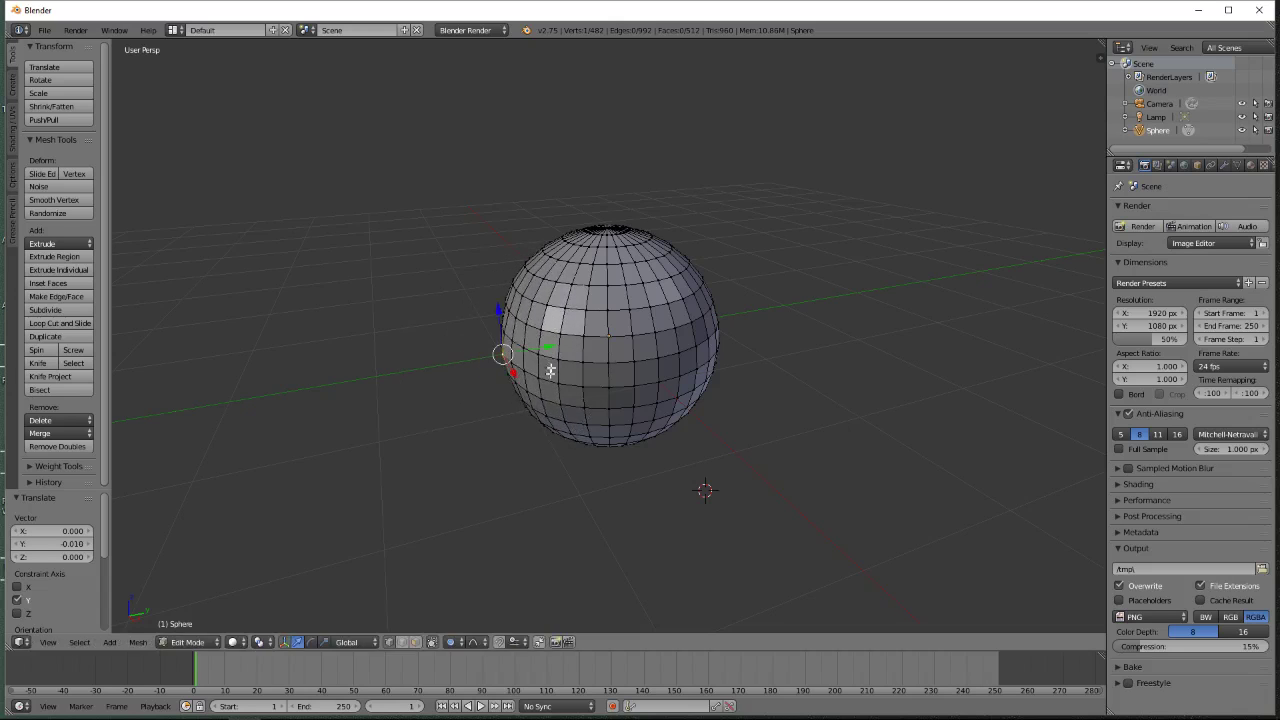
Switch the falloff to Random and pull the vertex about 1.829 units outward along the Y axis
{"action": "left_click", "coordinate": [475, 641]}
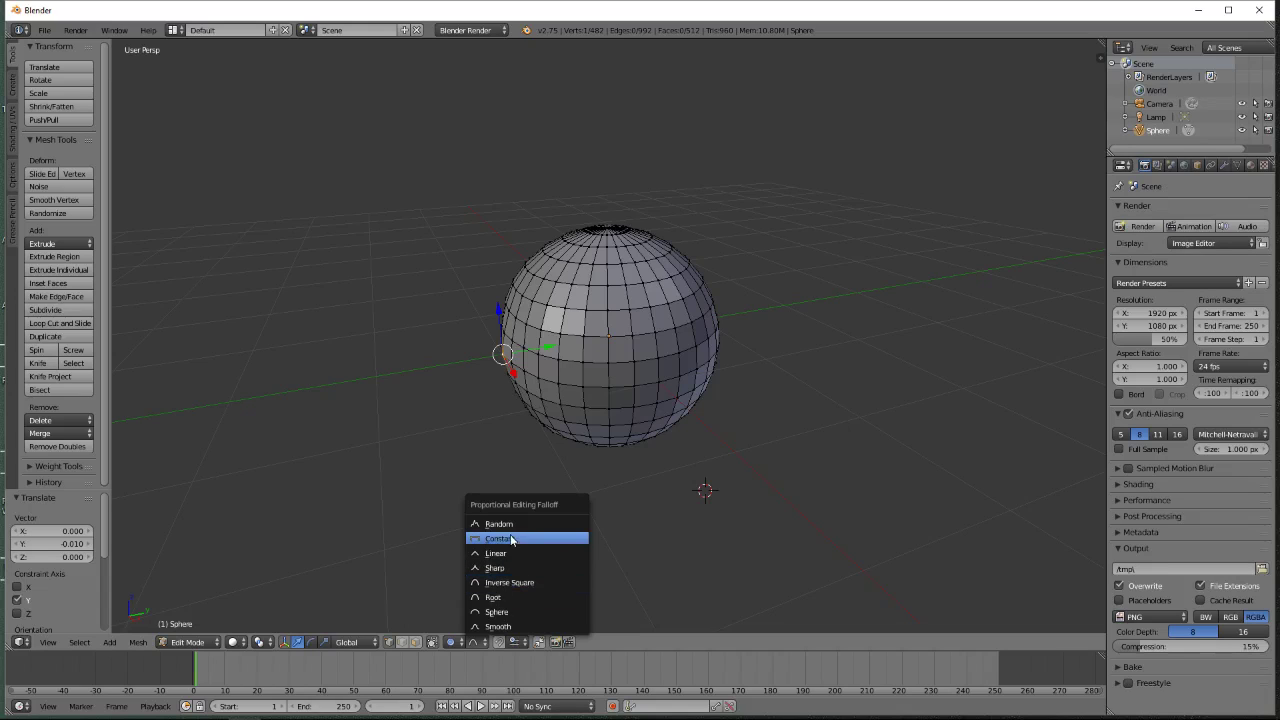
{"action": "left_click", "coordinate": [510, 527]}
{"action": "left_click_drag", "start_coordinate": [551, 344], "coordinate": [590, 382]}
{"action": "key", "text": "Escape"}
{"action": "left_click_drag", "start_coordinate": [639, 336], "coordinate": [417, 350]}
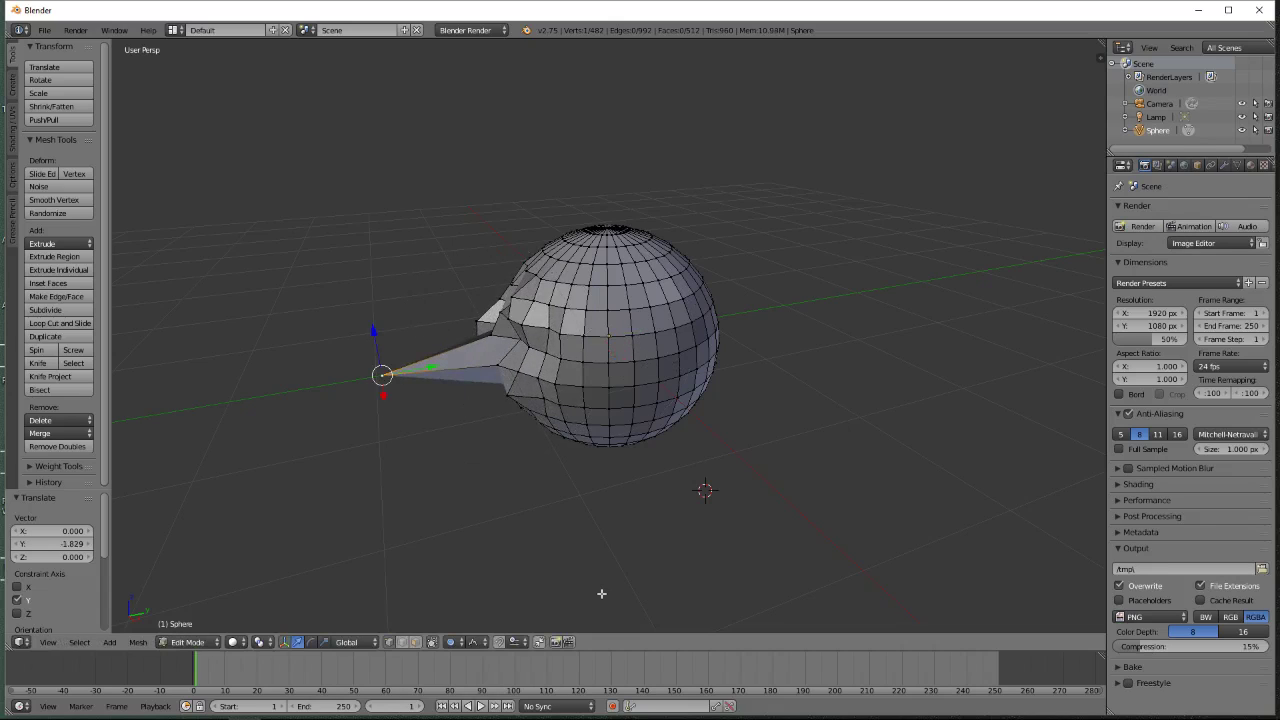
Switch the falloff to Constant and move the spike's tip along the Y axis, releasing it about 0.031 units outward
{"action": "left_click", "coordinate": [474, 648]}
{"action": "left_click", "coordinate": [523, 538]}
{"action": "left_click_drag", "start_coordinate": [432, 367], "coordinate": [436, 397]}
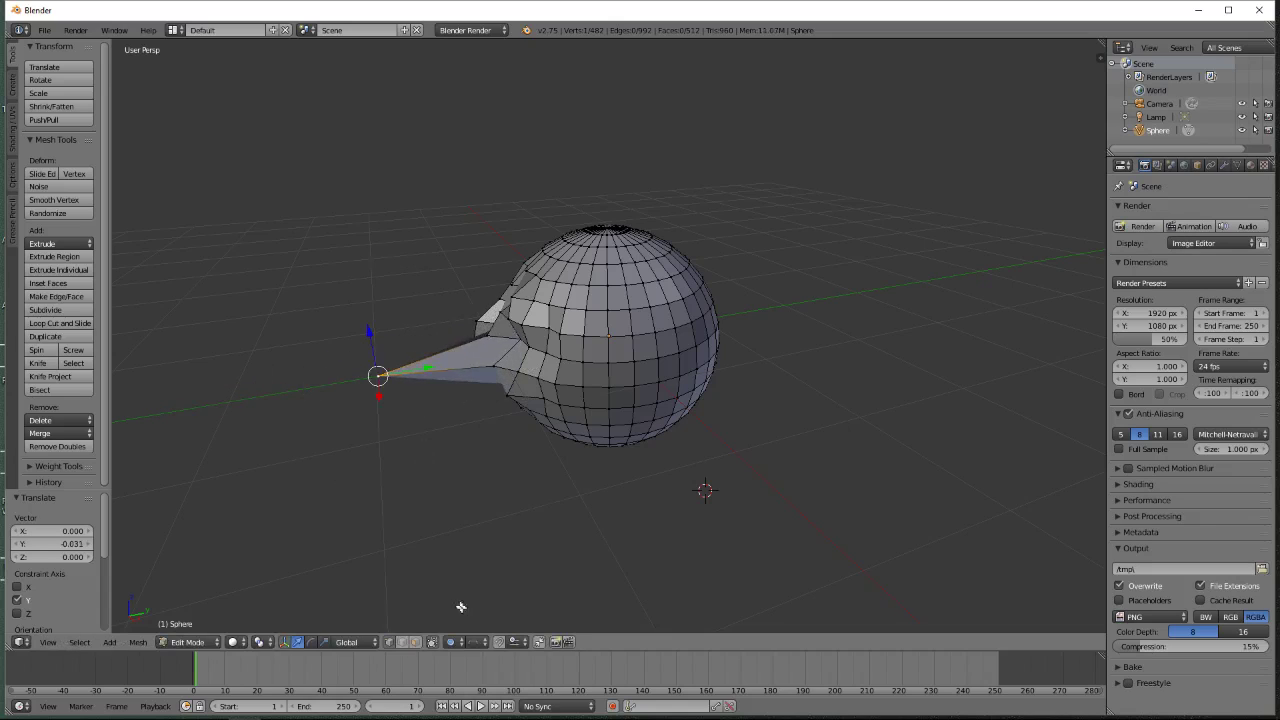
Set the proportional editing falloff to Smooth and select the vertex on the side of the sphere opposite the spike
{"action": "left_click", "coordinate": [478, 642]}
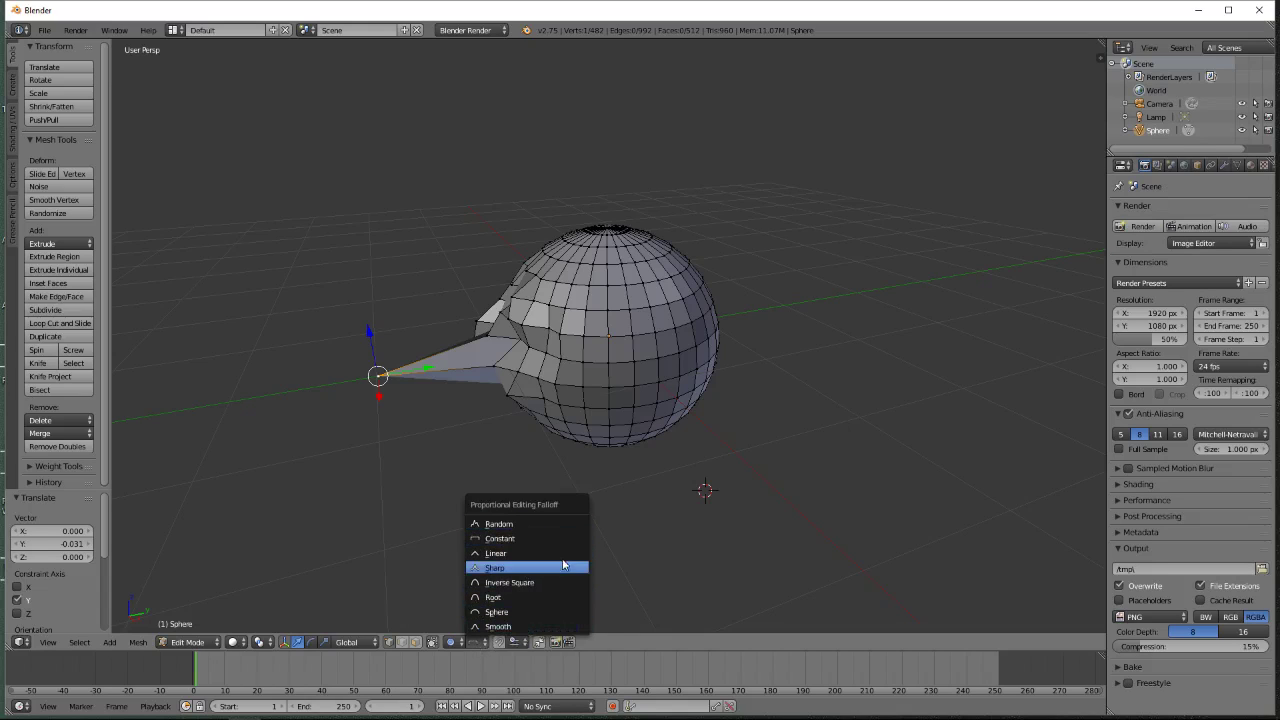
{"action": "left_click", "coordinate": [476, 643]}
{"action": "left_click", "coordinate": [478, 627]}
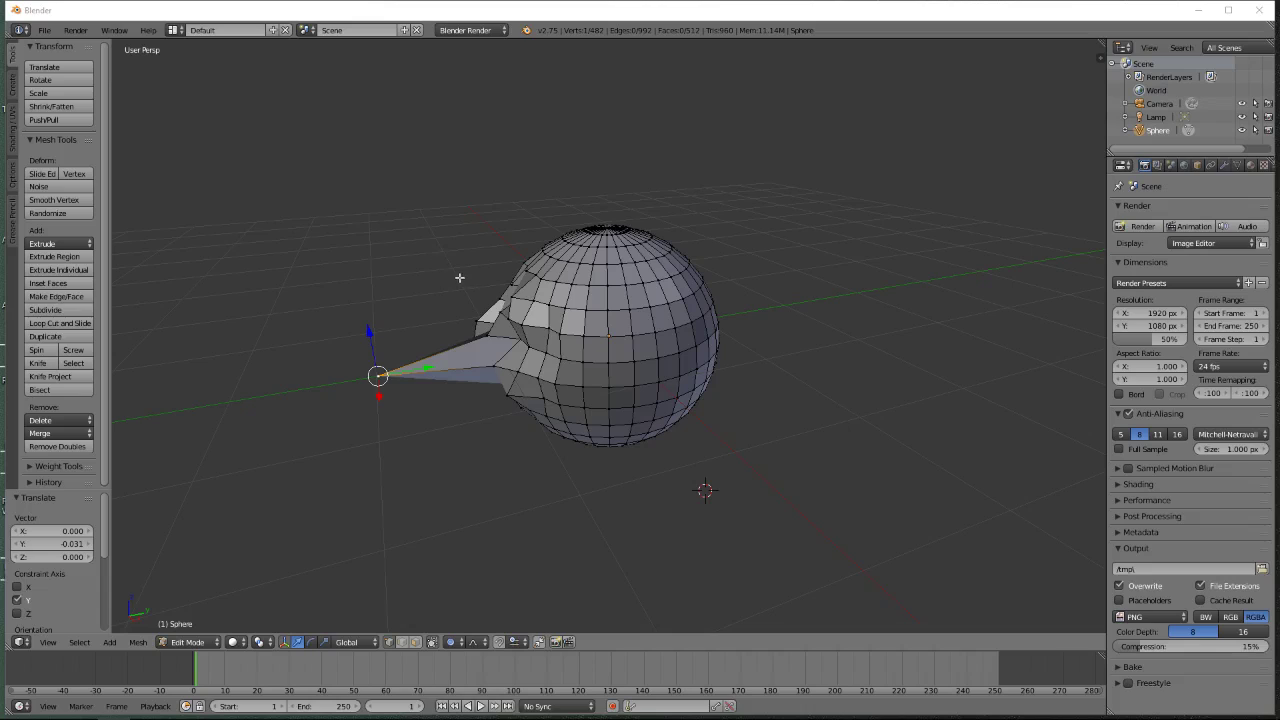
{"action": "right_click", "coordinate": [716, 322]}
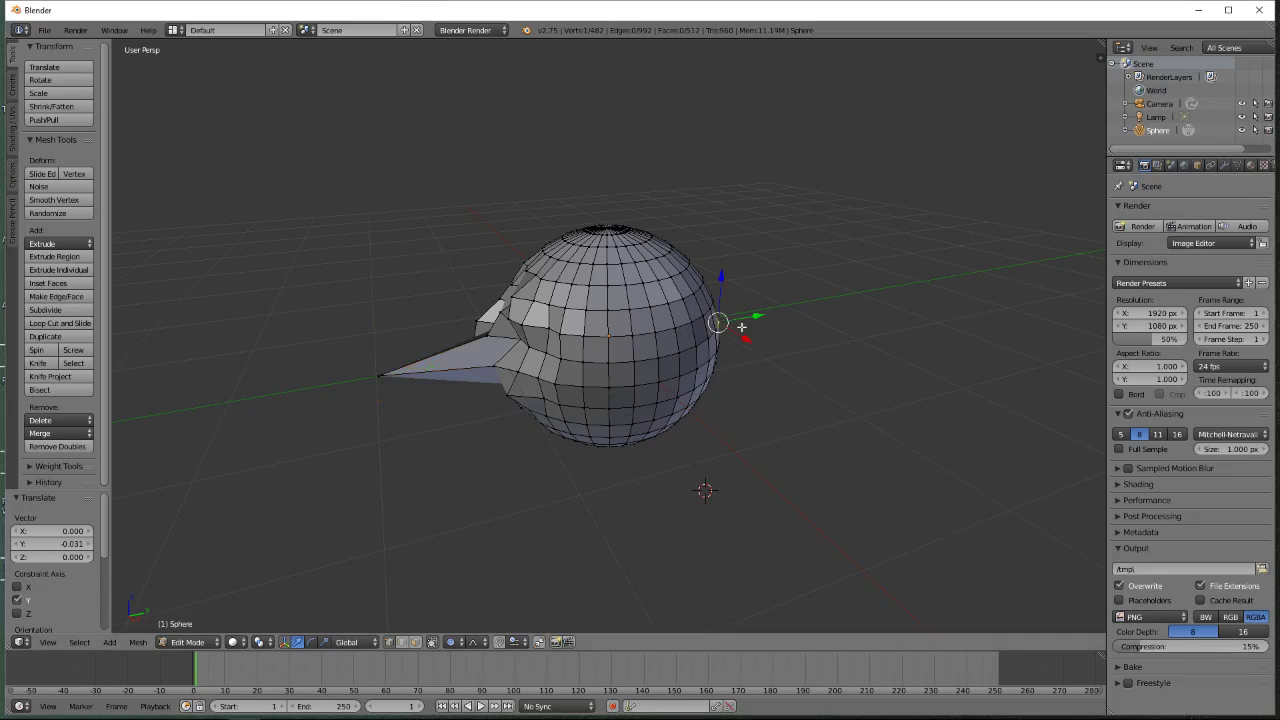
Return to Object Mode and delete the sculpted sphere
{"action": "key", "text": "Tab"}
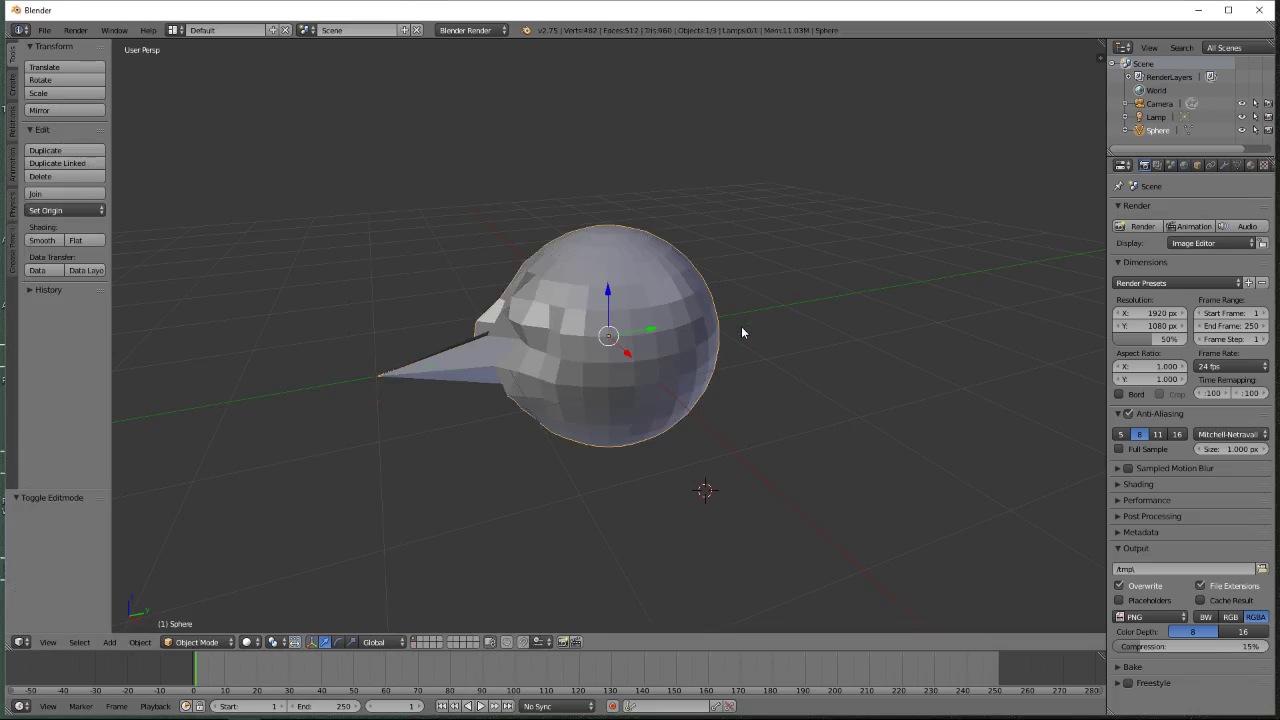
{"action": "key", "text": "x"}
{"action": "left_click", "coordinate": [741, 326]}
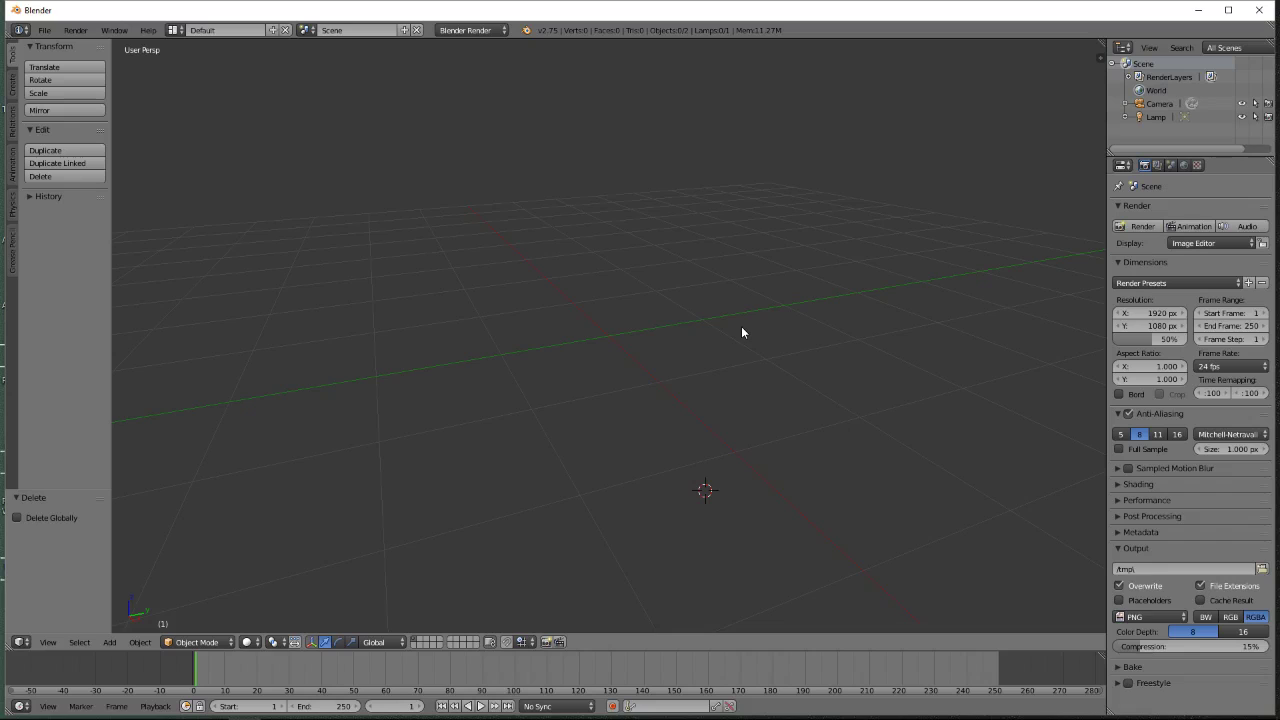
Add a plane mesh at the 3D cursor near the grid's centre and show its object properties
{"action": "scroll", "coordinate": [662, 318], "scroll_direction": "down", "scroll_amount": 6}
{"action": "scroll", "coordinate": [660, 324], "scroll_direction": "up", "scroll_amount": 2}
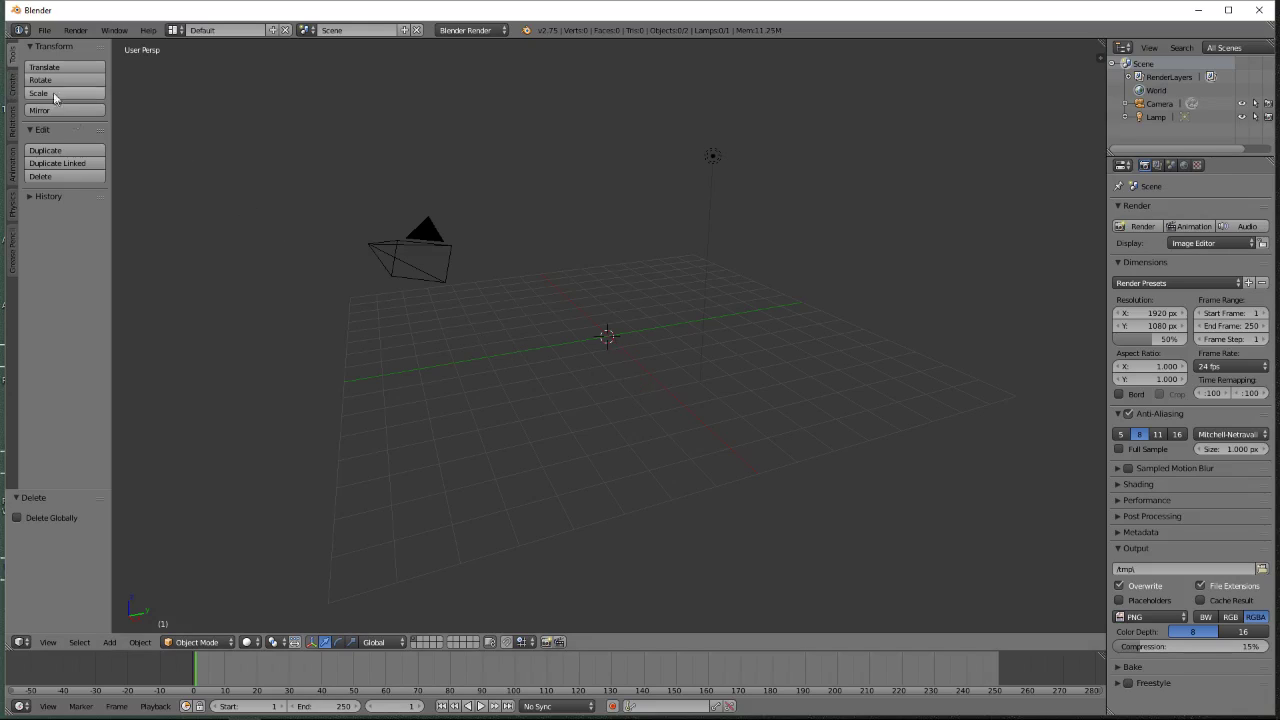
{"action": "key", "text": "shift+a"}
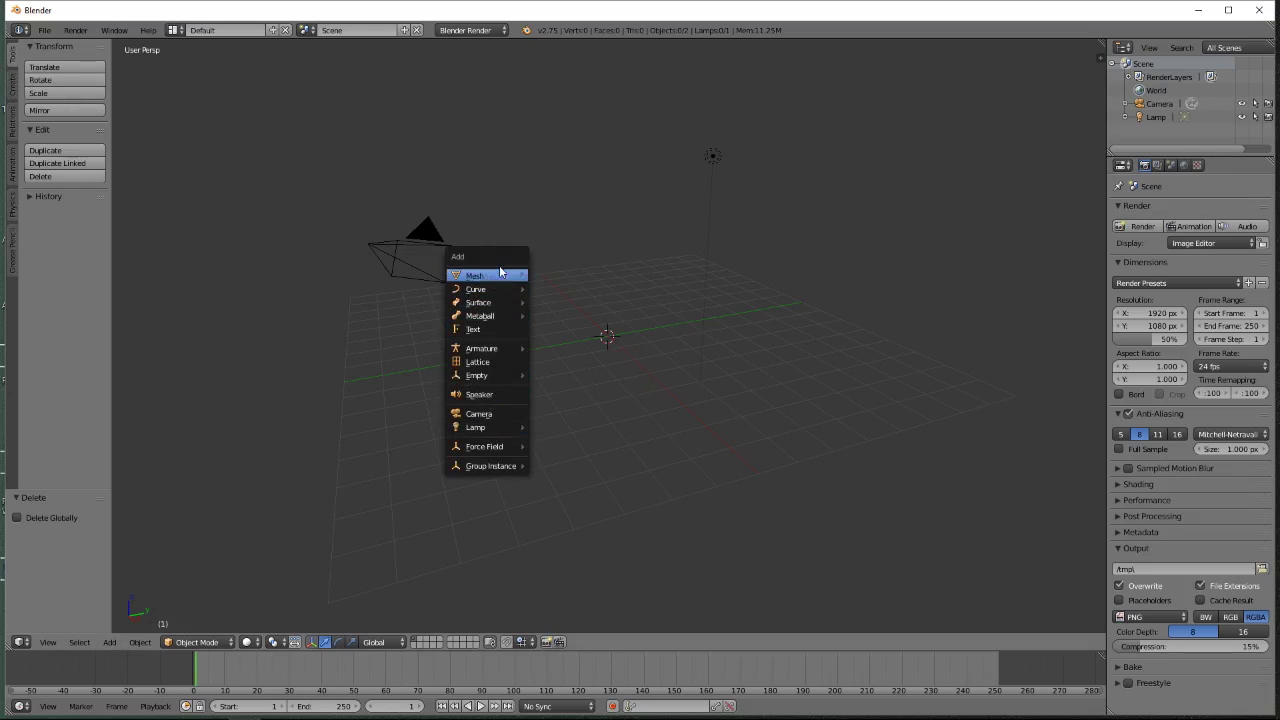
{"action": "mouse_move", "coordinate": [506, 278]}
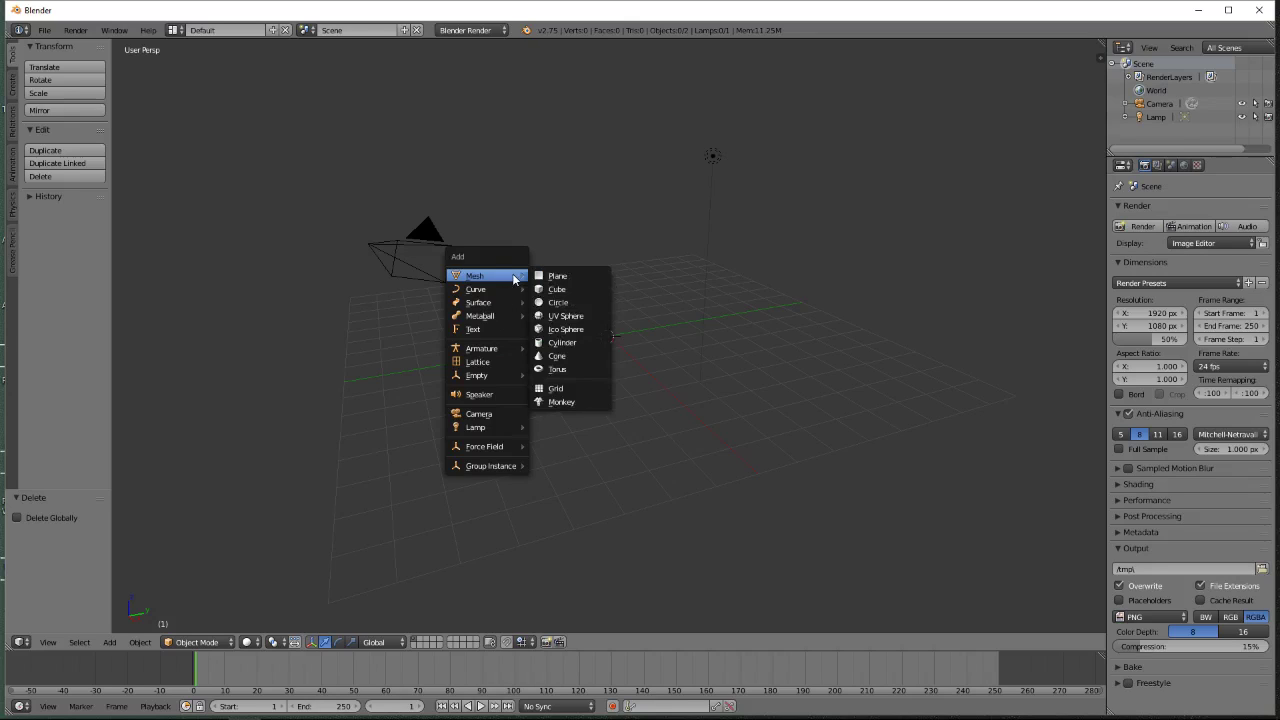
{"action": "left_click", "coordinate": [575, 275]}
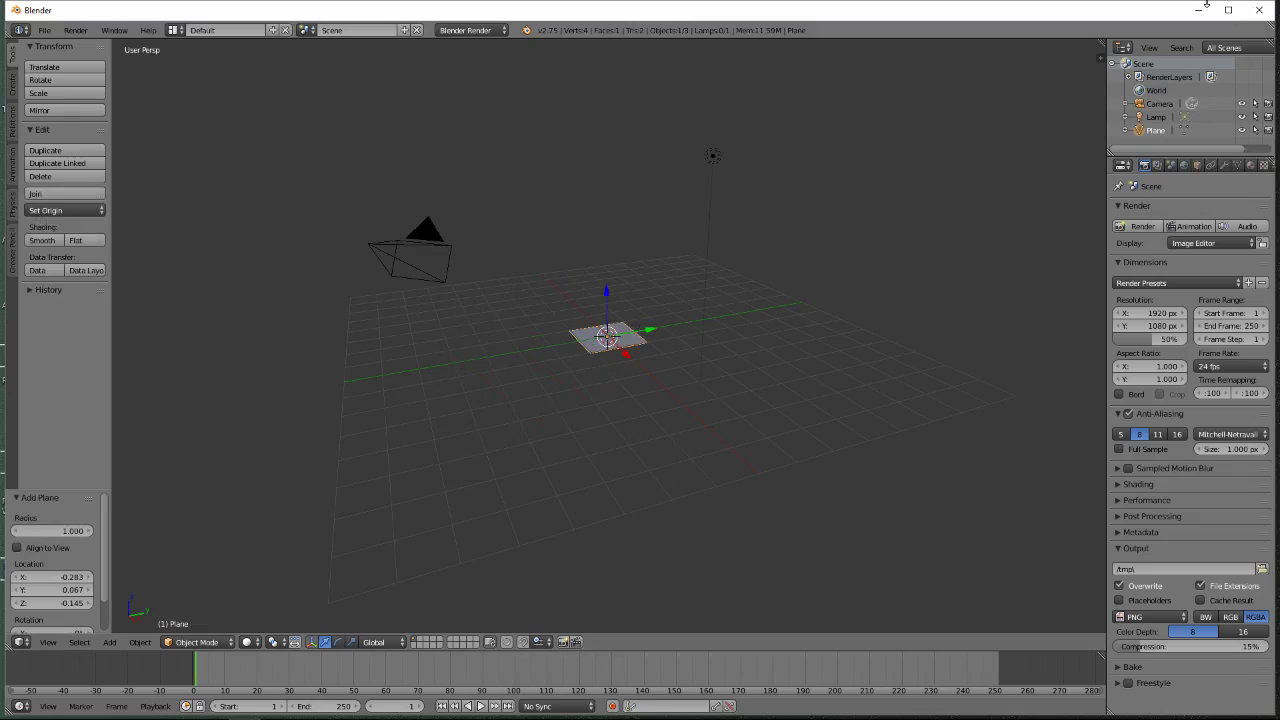
{"action": "left_click", "coordinate": [1198, 166]}
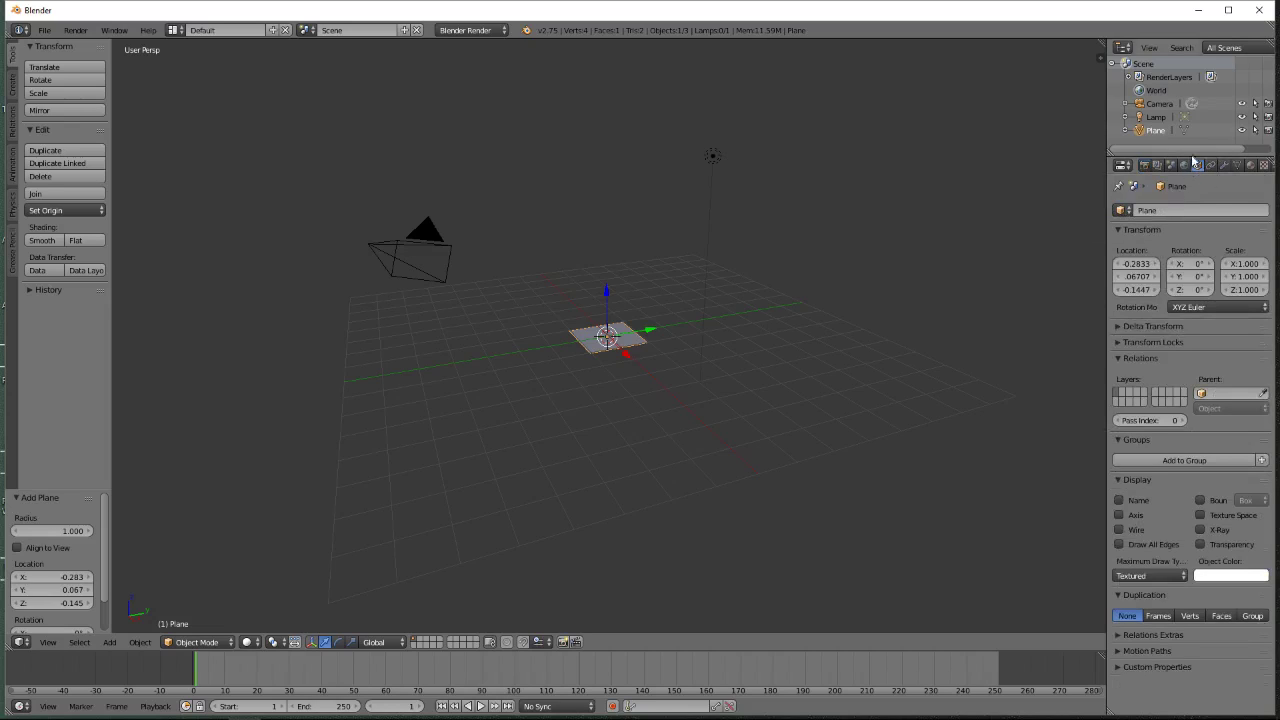
Set the plane's scale to 8 on the X, Y and Z axes
{"action": "left_click", "coordinate": [1250, 263]}
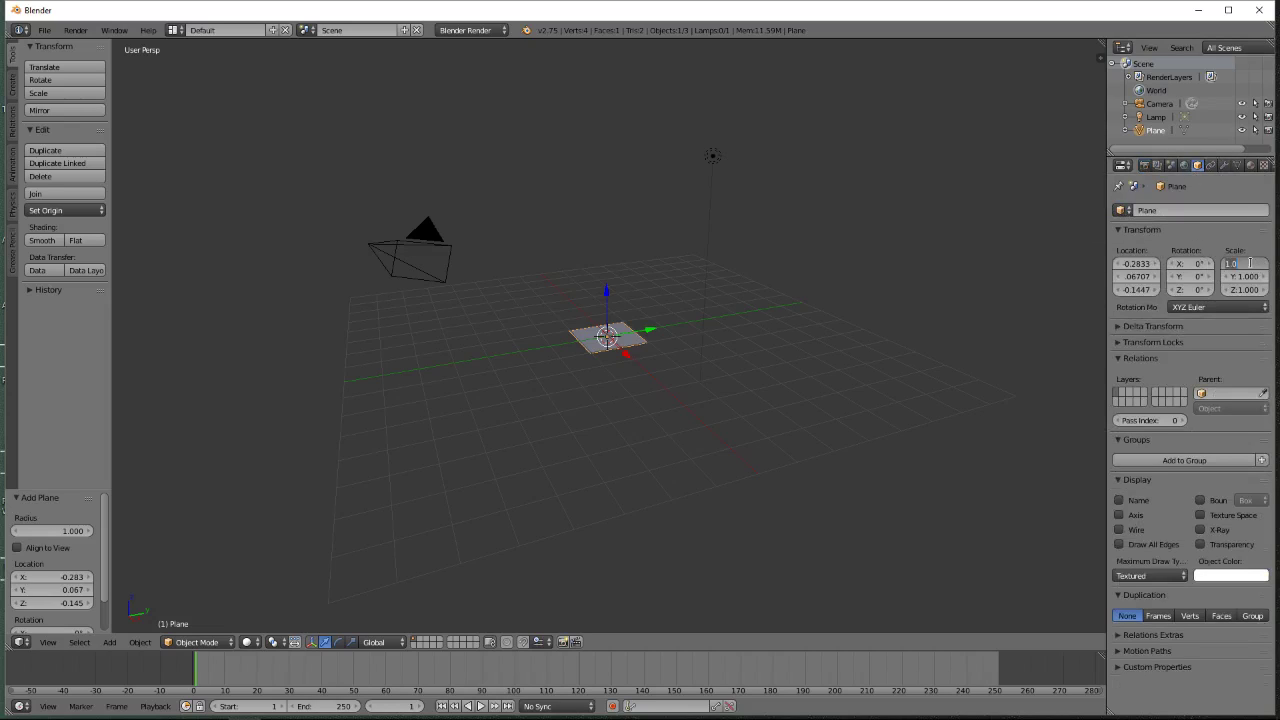
{"action": "type", "text": "8"}
{"action": "key", "text": "Return"}
{"action": "left_click", "coordinate": [1232, 276]}
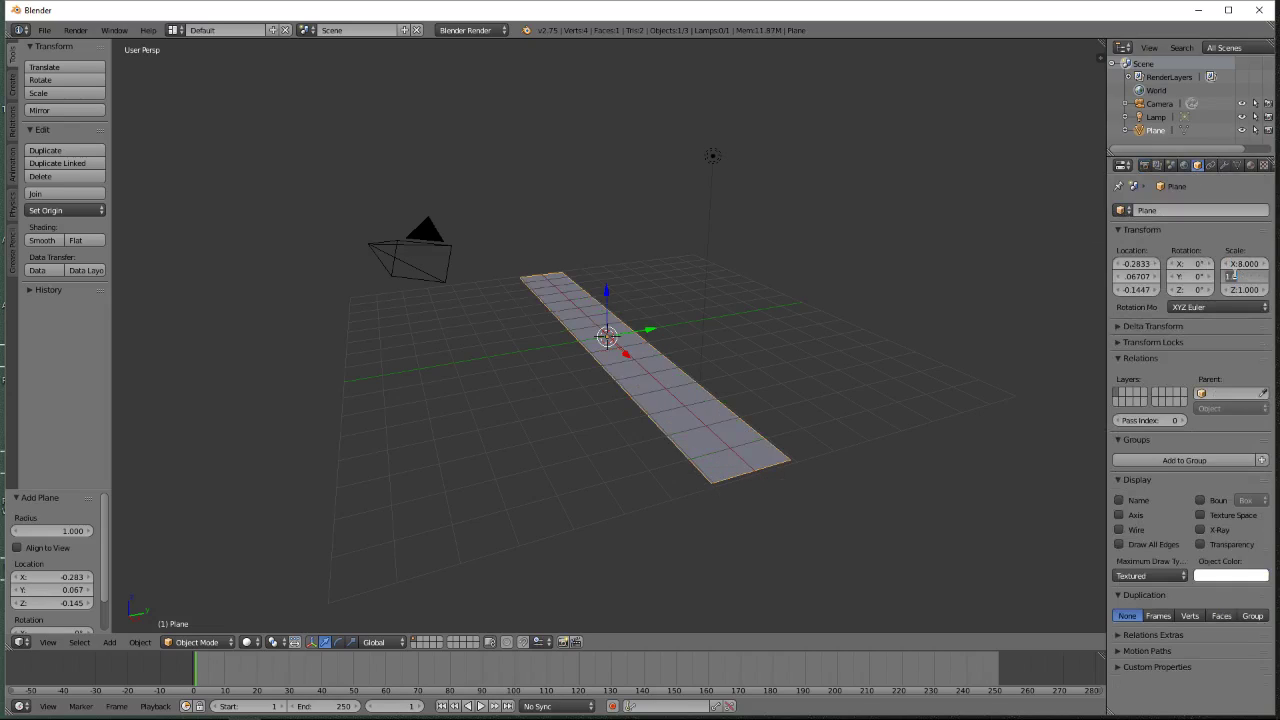
{"action": "type", "text": "8"}
{"action": "key", "text": "Return"}
{"action": "left_click", "coordinate": [1240, 289]}
{"action": "type", "text": "8"}
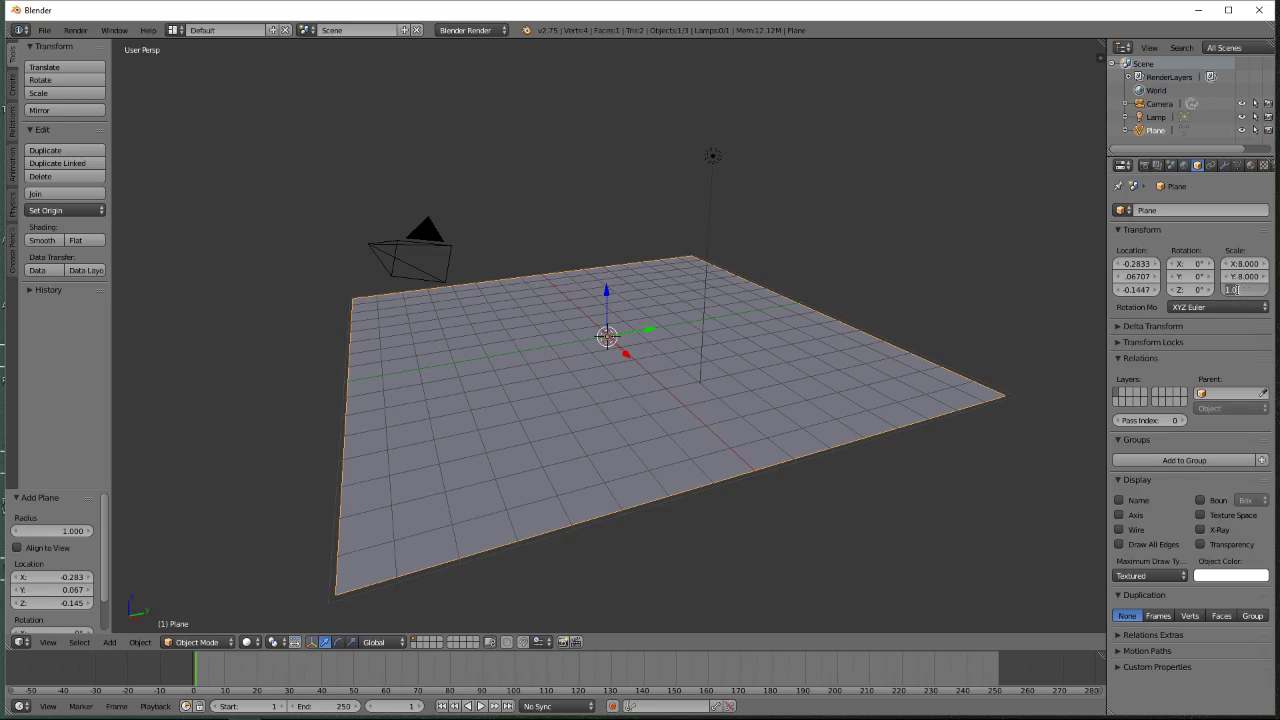
{"action": "key", "text": "Return"}
Show the enlarged plane from the top in orthographic projection
{"action": "left_click", "coordinate": [748, 181]}
{"action": "middle_click_drag", "start_coordinate": [763, 194], "coordinate": [547, 303]}
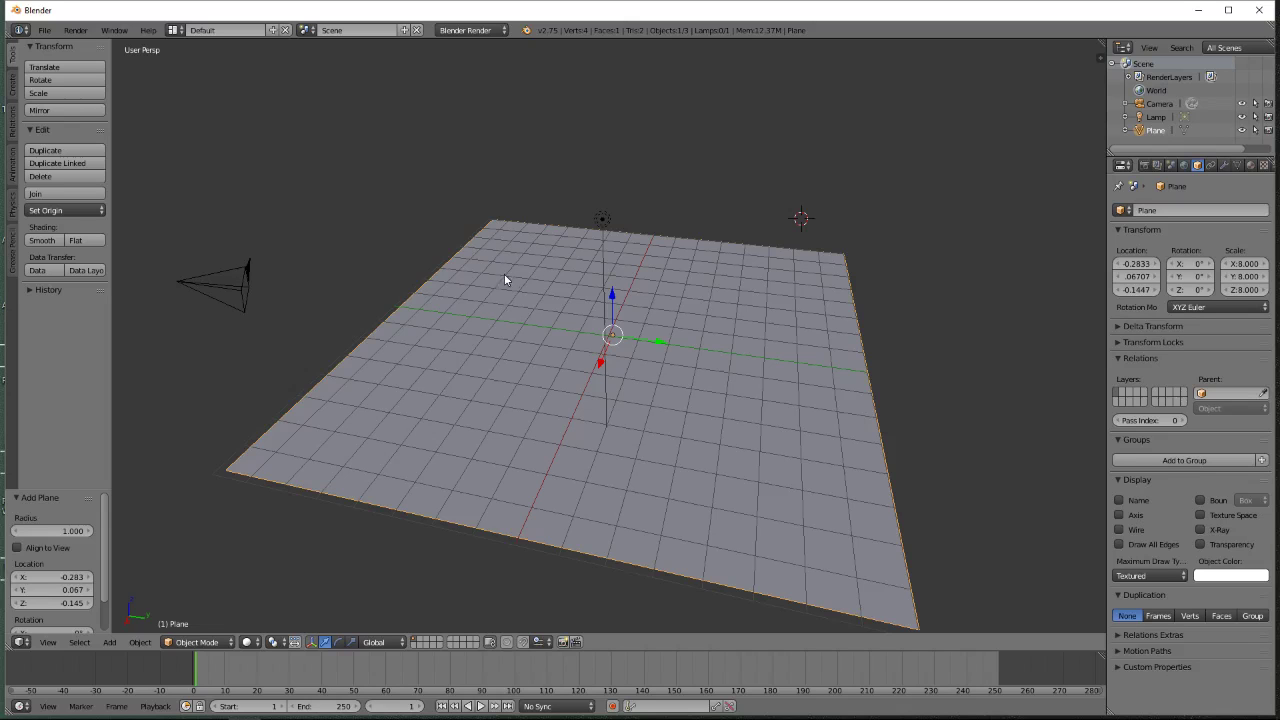
{"action": "middle_click_drag", "start_coordinate": [517, 286], "coordinate": [566, 303]}
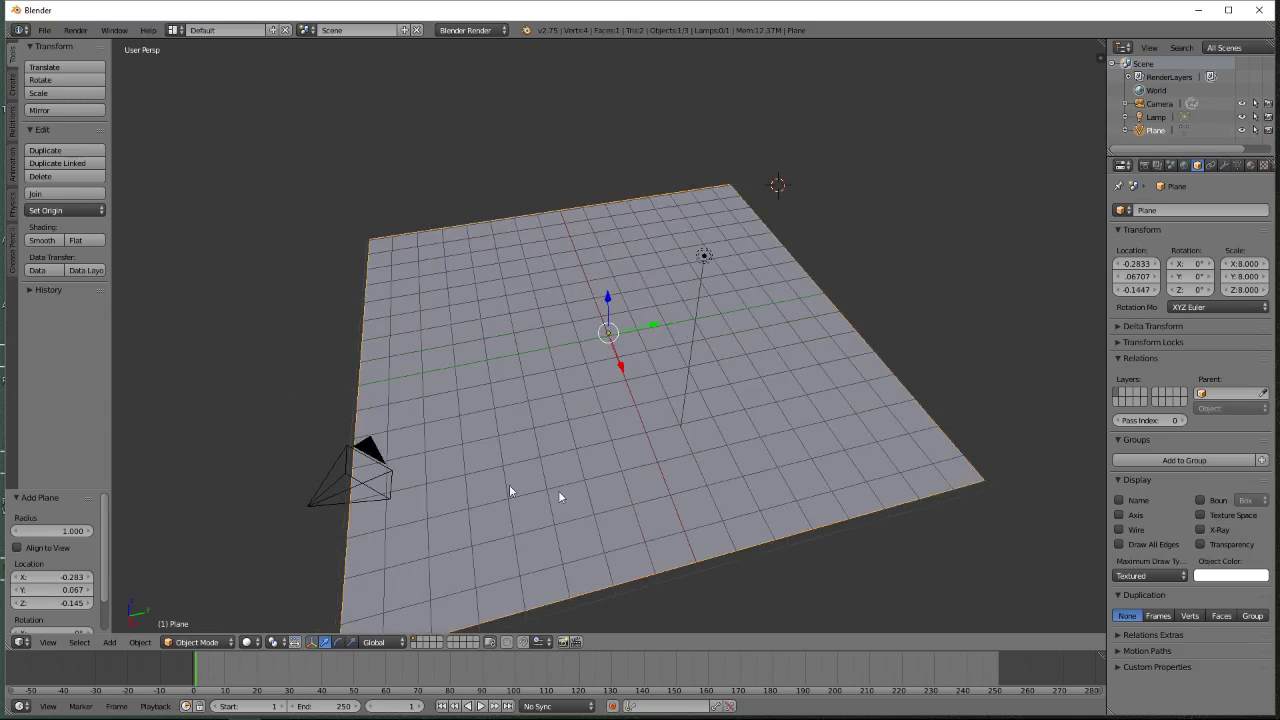
{"action": "left_click", "coordinate": [47, 642]}
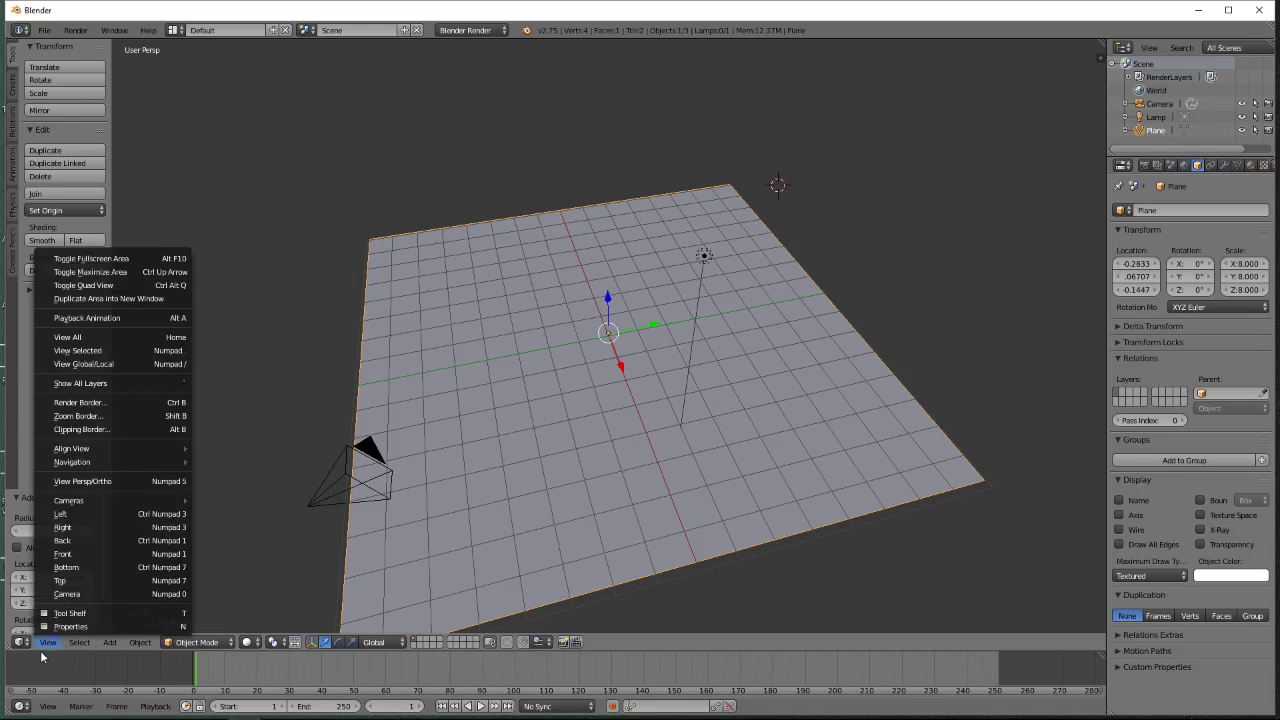
{"action": "left_click", "coordinate": [45, 645]}
{"action": "left_click", "coordinate": [47, 642]}
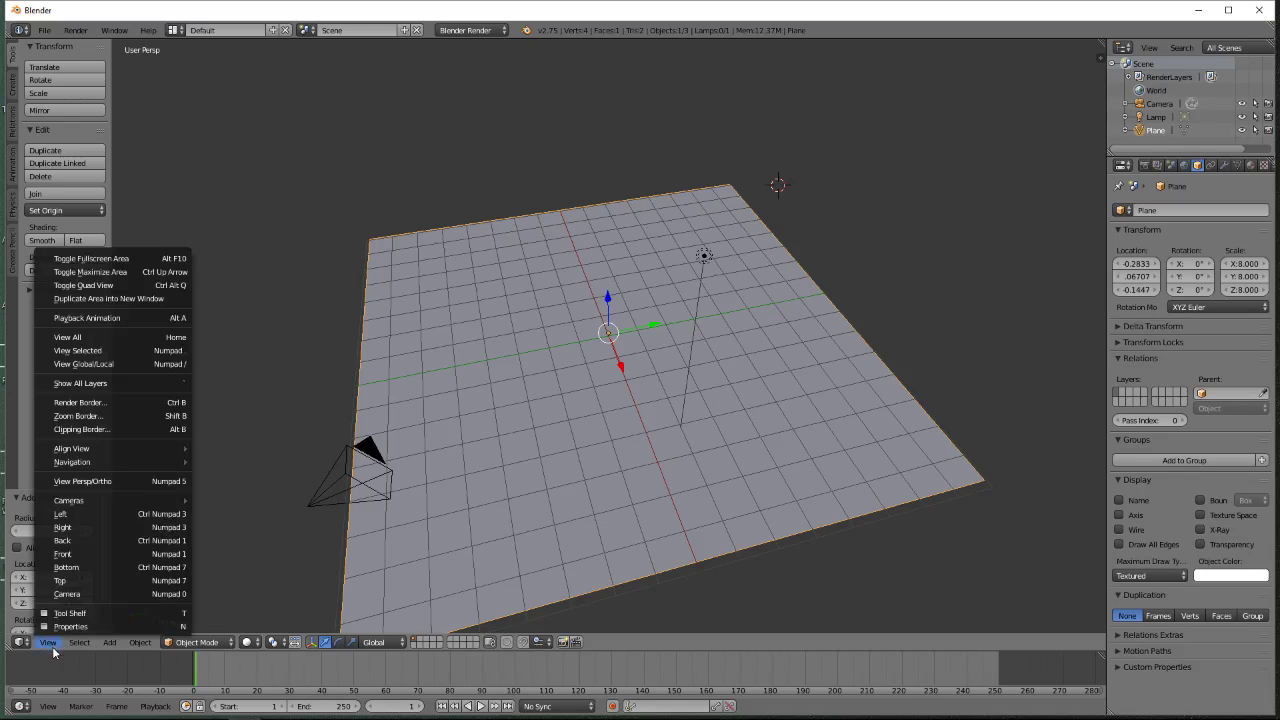
{"action": "left_click", "coordinate": [83, 581]}
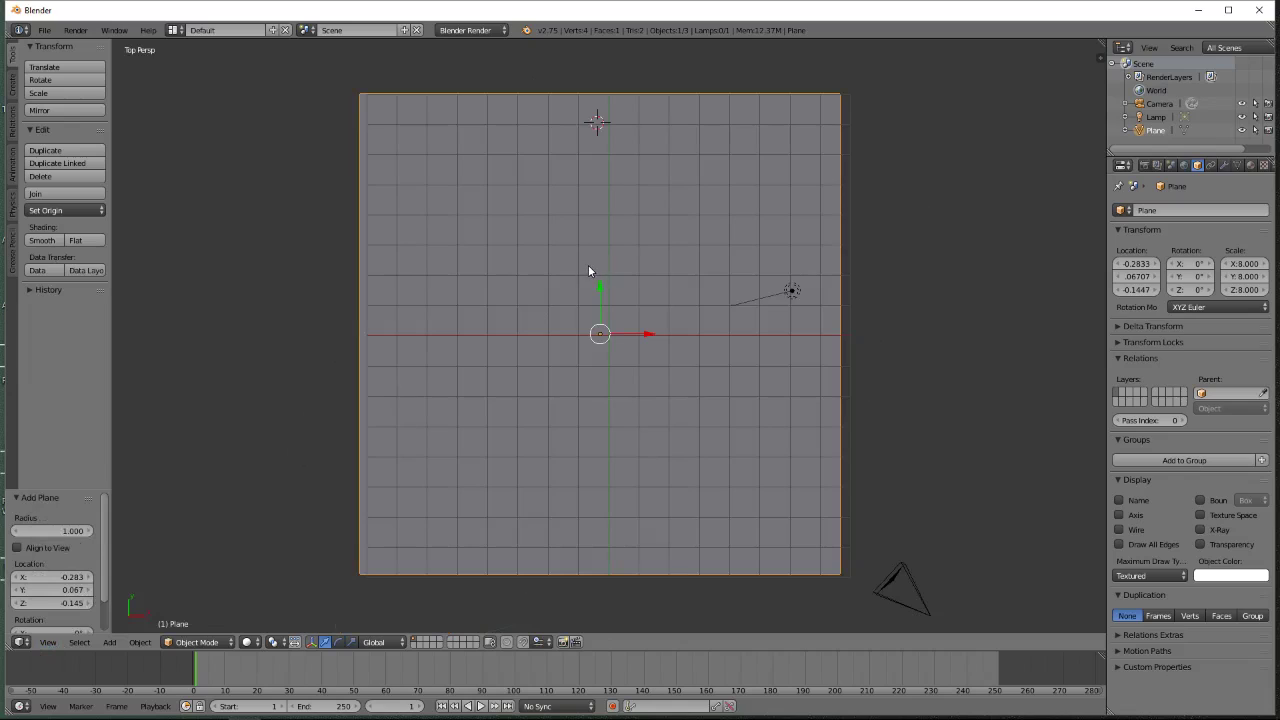
{"action": "key", "text": "KP_5"}
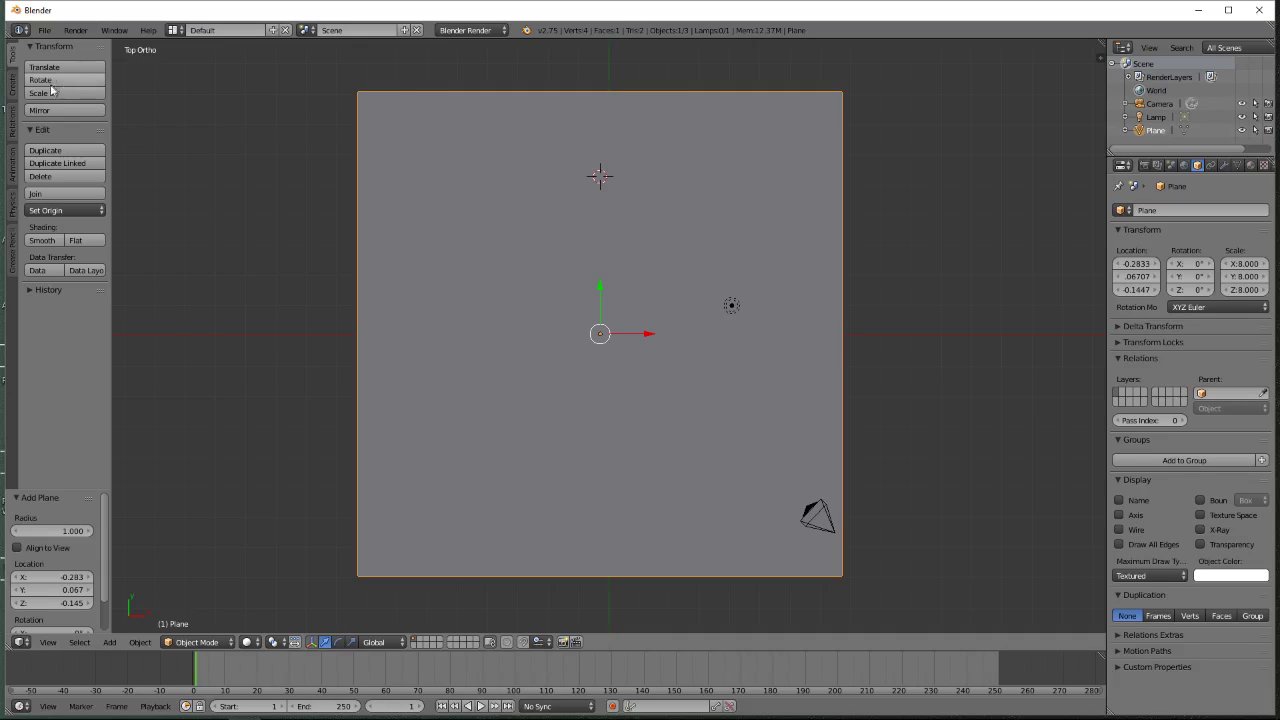
Enter Edit Mode and subdivide the whole plane six times with one cut each
{"action": "key", "text": "Tab"}
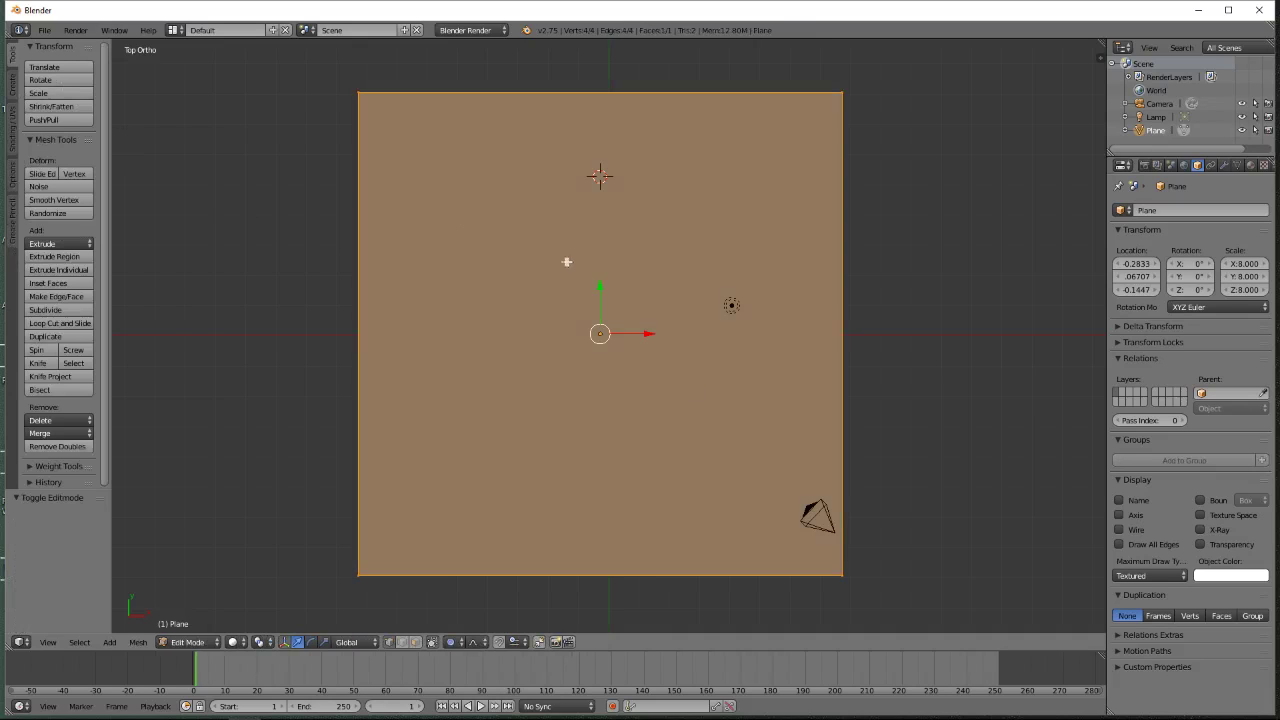
{"action": "left_click", "coordinate": [64, 311]}
{"action": "left_click", "coordinate": [64, 313]}
{"action": "left_click", "coordinate": [64, 313]}
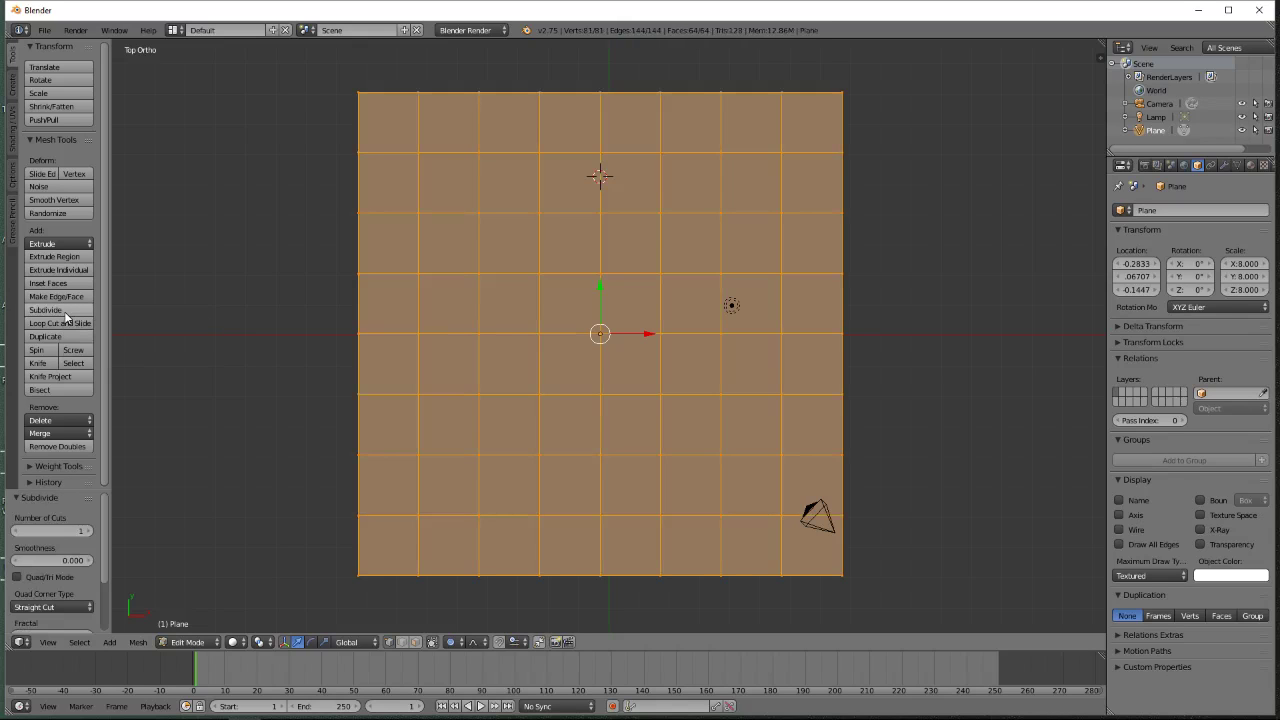
{"action": "left_click", "coordinate": [64, 313]}
{"action": "left_click", "coordinate": [64, 313]}
{"action": "left_click", "coordinate": [64, 313]}
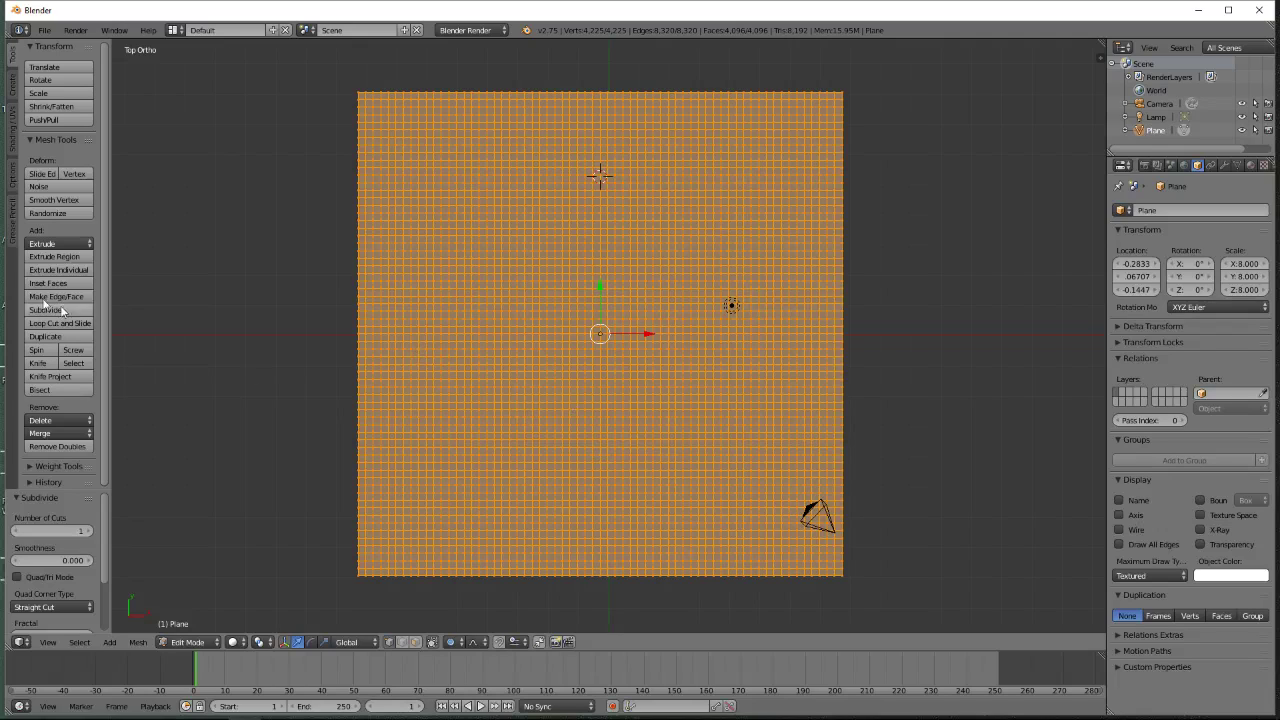
Circle-select the plane's vertices on the -X, +Y side of the diagonal, leaving a ragged edge between opposite corners
{"action": "right_click", "coordinate": [357, 577]}
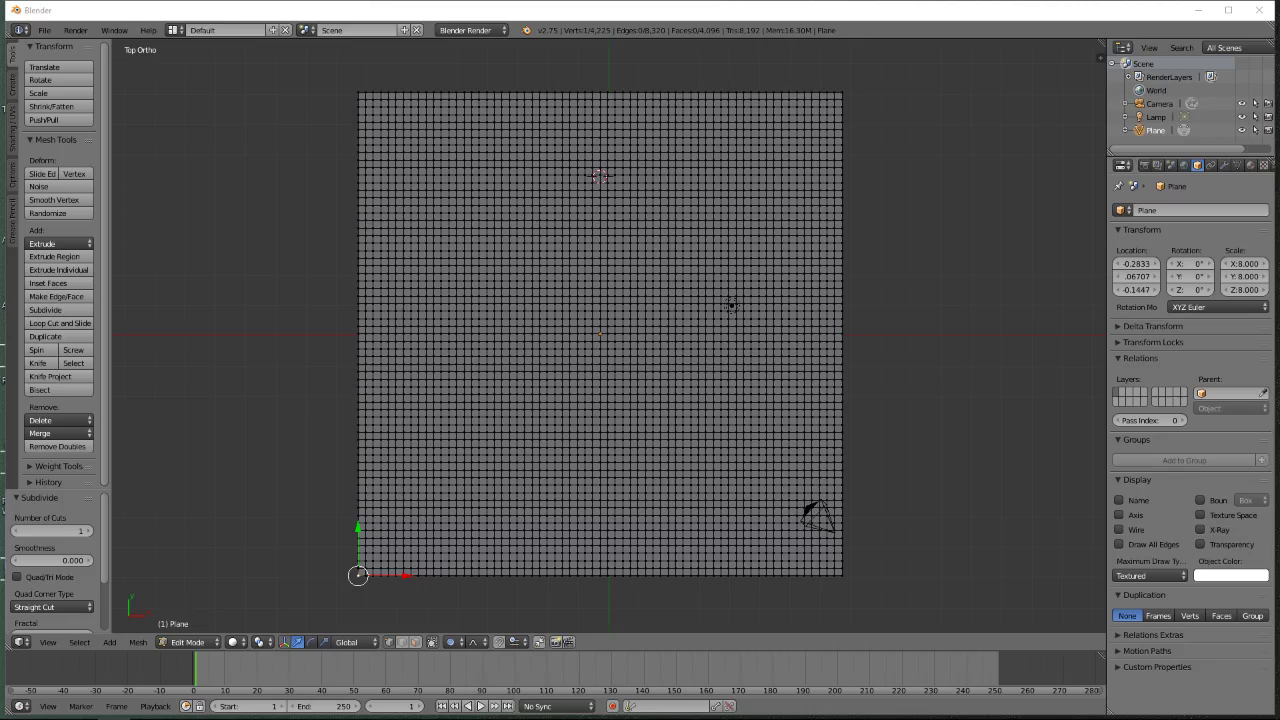
{"action": "right_click", "coordinate": [773, 438]}
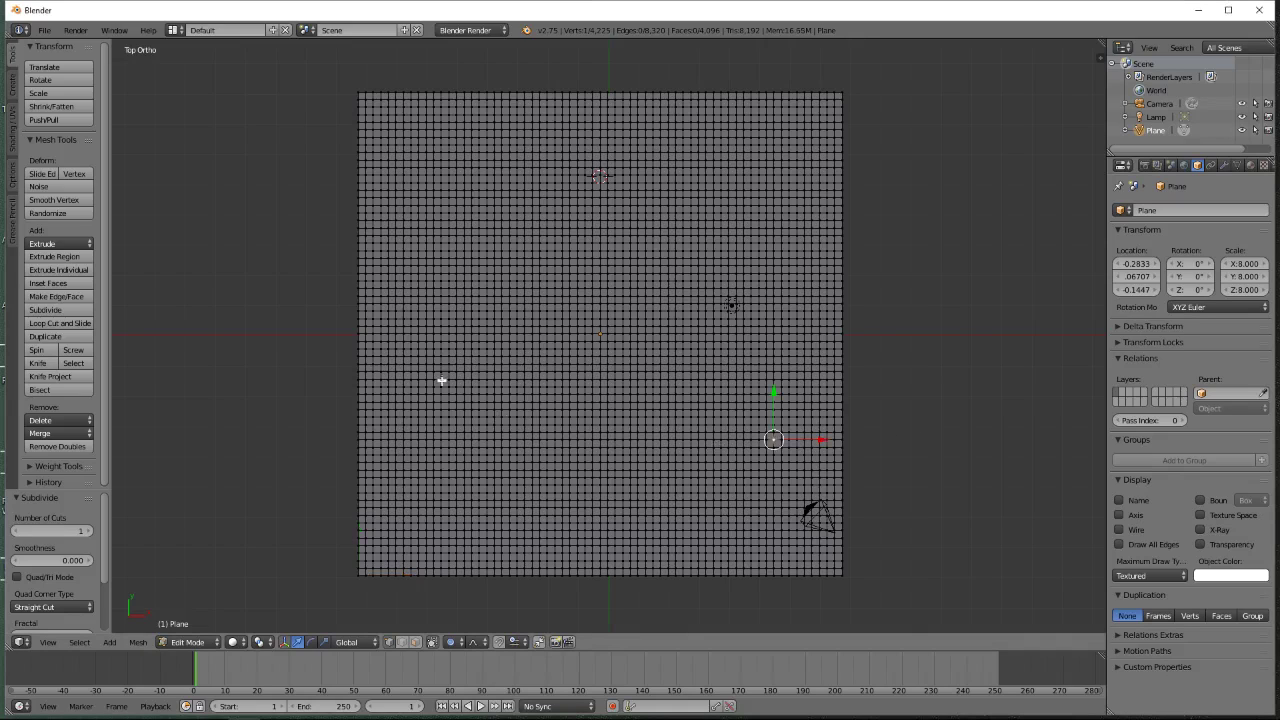
{"action": "right_click", "coordinate": [358, 574]}
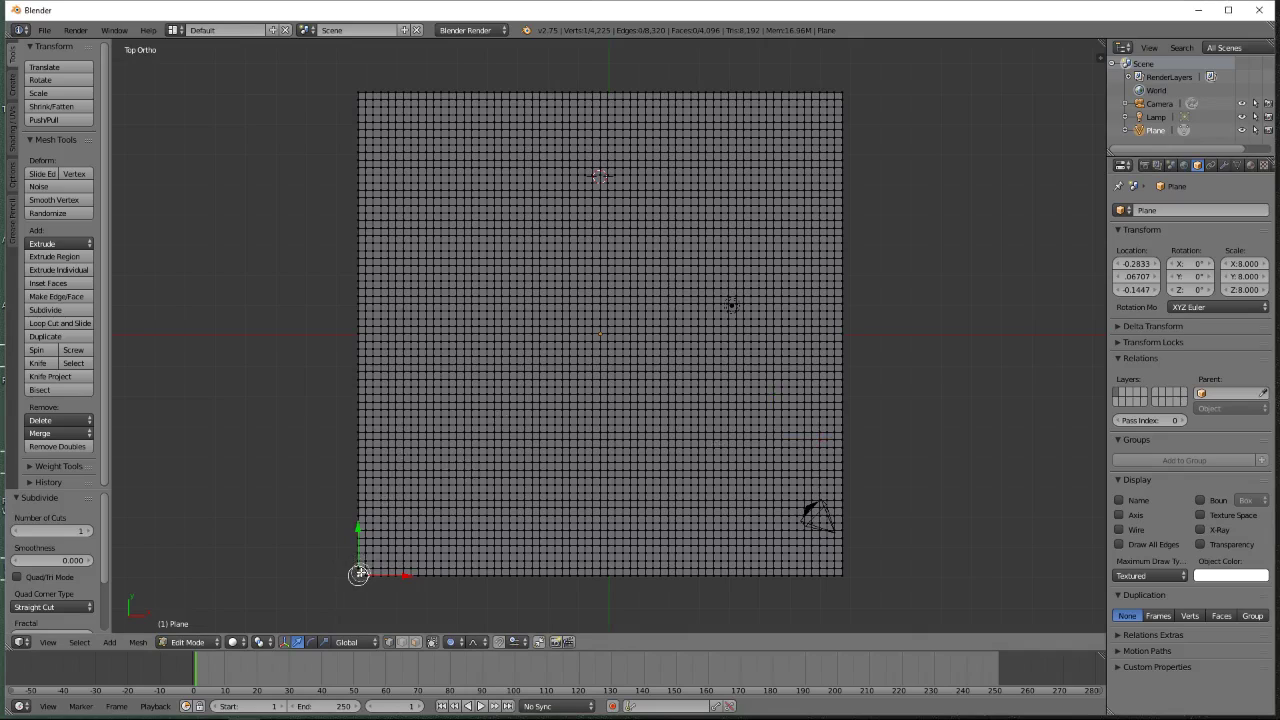
{"action": "mouse_move", "coordinate": [361, 573]}
{"action": "left_mouse_down"}
{"action": "mouse_move", "coordinate": [391, 541]}
{"action": "mouse_move", "coordinate": [438, 535]}
{"action": "mouse_move", "coordinate": [521, 469]}
{"action": "mouse_move", "coordinate": [520, 398]}
{"action": "mouse_move", "coordinate": [530, 412]}
{"action": "mouse_move", "coordinate": [588, 407]}
{"action": "mouse_move", "coordinate": [641, 320]}
{"action": "mouse_move", "coordinate": [680, 293]}
{"action": "mouse_move", "coordinate": [753, 287]}
{"action": "mouse_move", "coordinate": [752, 211]}
{"action": "mouse_move", "coordinate": [800, 127]}
{"action": "mouse_move", "coordinate": [836, 100]}
{"action": "mouse_move", "coordinate": [429, 220]}
{"action": "mouse_move", "coordinate": [445, 222]}
{"action": "mouse_move", "coordinate": [430, 150]}
{"action": "mouse_move", "coordinate": [634, 131]}
{"action": "mouse_move", "coordinate": [700, 106]}
{"action": "mouse_move", "coordinate": [369, 317]}
{"action": "mouse_move", "coordinate": [320, 449]}
{"action": "mouse_move", "coordinate": [329, 463]}
{"action": "mouse_move", "coordinate": [361, 454]}
{"action": "mouse_move", "coordinate": [398, 391]}
{"action": "left_mouse_up"}
{"action": "scroll", "coordinate": [431, 217], "scroll_direction": "down", "scroll_amount": 15}
{"action": "scroll", "coordinate": [398, 393], "scroll_direction": "up", "scroll_amount": 11}
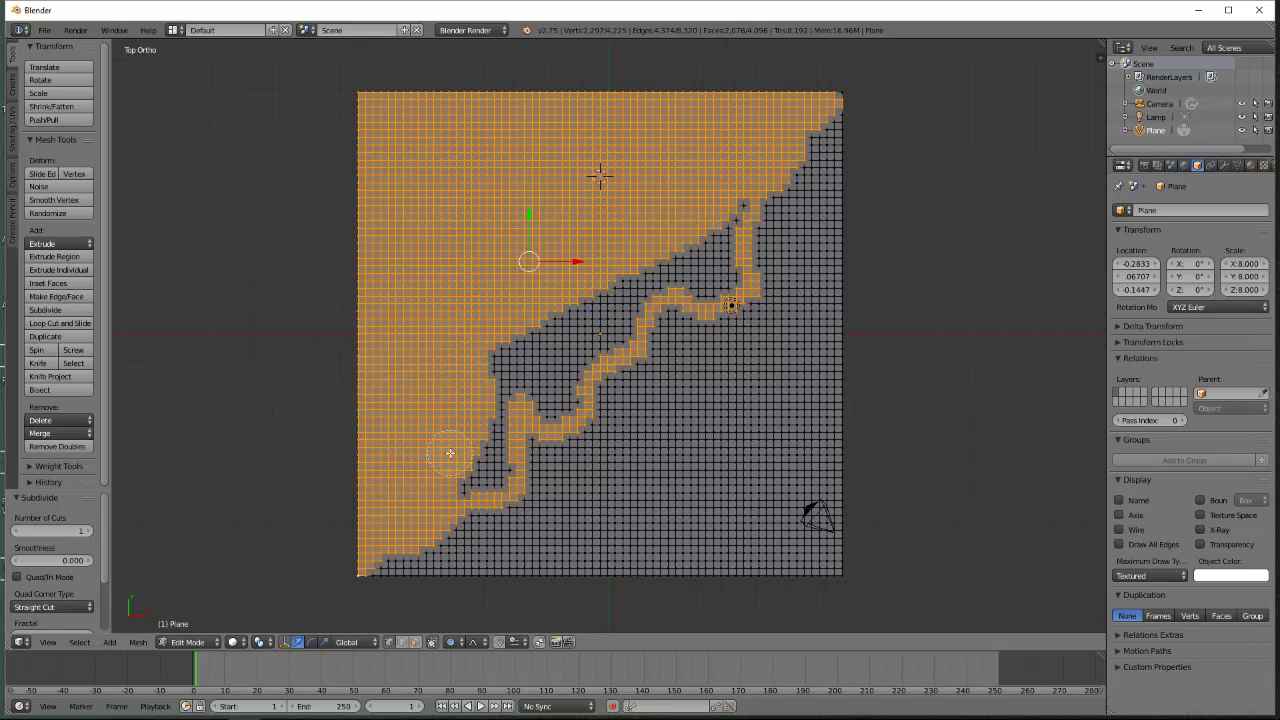
{"action": "mouse_move", "coordinate": [450, 453]}
{"action": "left_mouse_down"}
{"action": "mouse_move", "coordinate": [457, 480]}
{"action": "mouse_move", "coordinate": [494, 466]}
{"action": "mouse_move", "coordinate": [497, 397]}
{"action": "mouse_move", "coordinate": [515, 362]}
{"action": "mouse_move", "coordinate": [557, 403]}
{"action": "mouse_move", "coordinate": [566, 383]}
{"action": "mouse_move", "coordinate": [540, 349]}
{"action": "mouse_move", "coordinate": [578, 347]}
{"action": "mouse_move", "coordinate": [661, 272]}
{"action": "mouse_move", "coordinate": [707, 289]}
{"action": "mouse_move", "coordinate": [709, 234]}
{"action": "mouse_move", "coordinate": [737, 210]}
{"action": "left_mouse_up"}
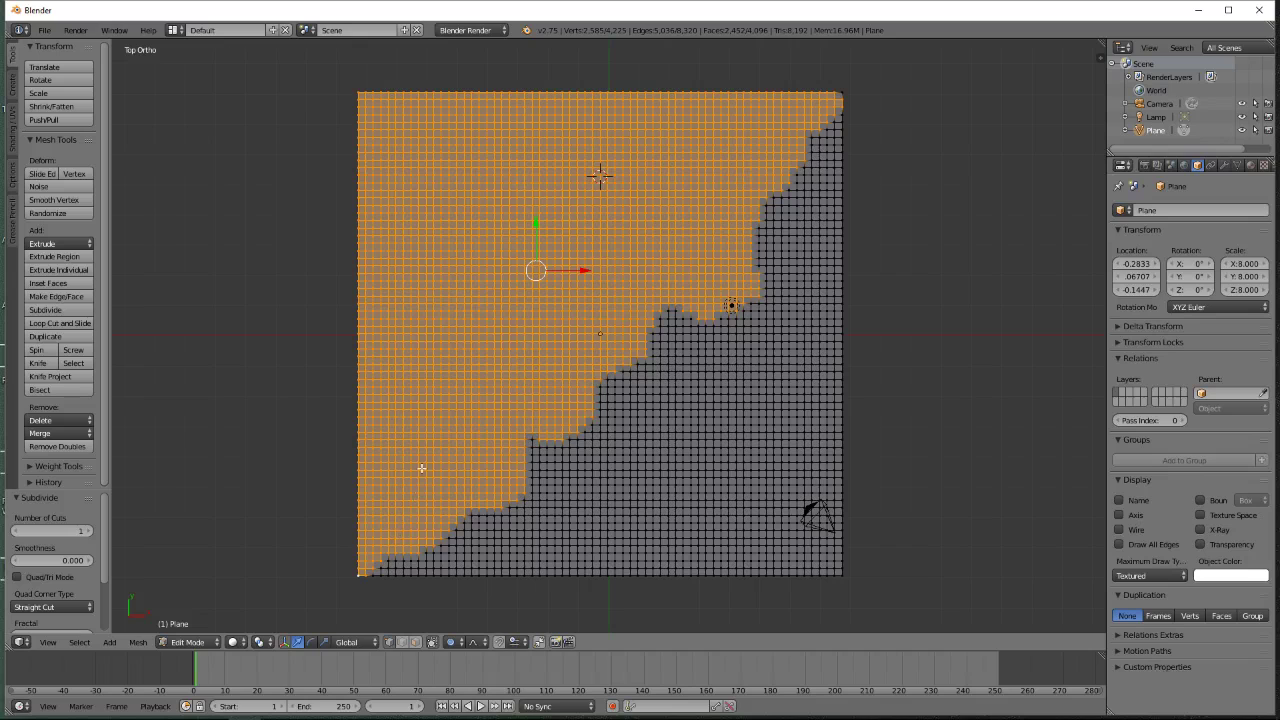
Switch to the right view and extrude the selected region upward about 1.19 units along Z
{"action": "left_click", "coordinate": [55, 646]}
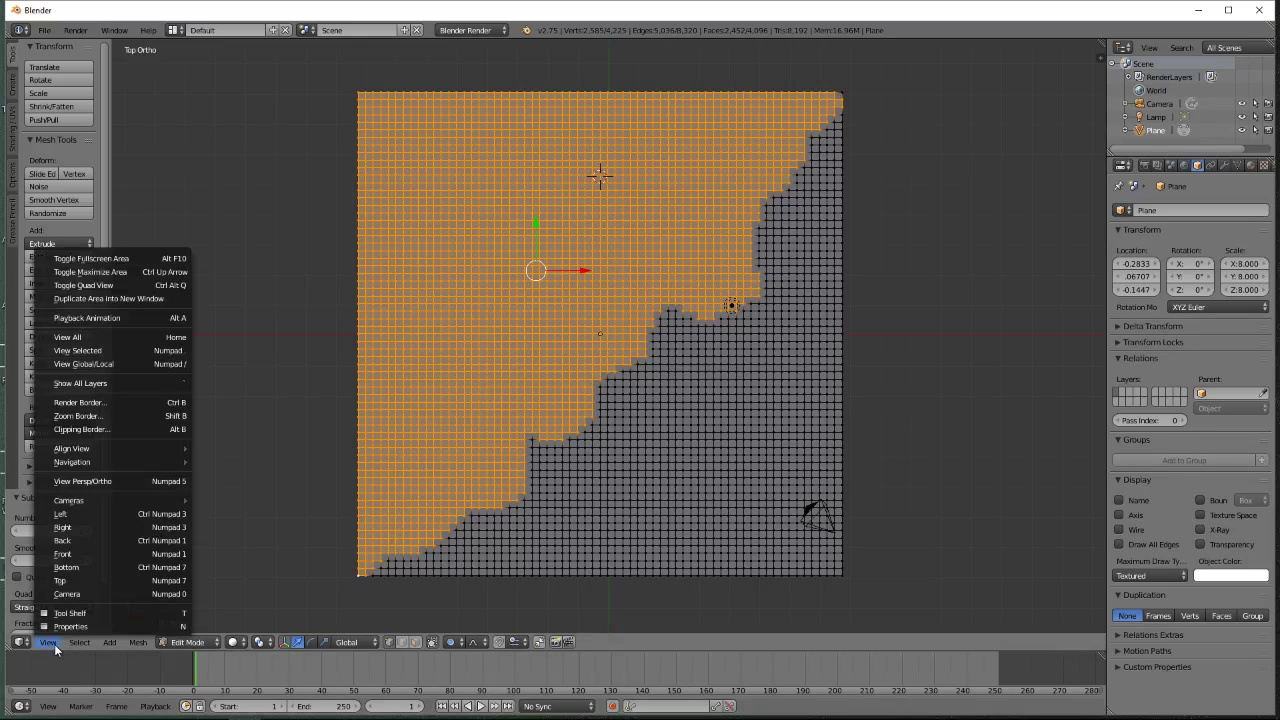
{"action": "left_click", "coordinate": [62, 527]}
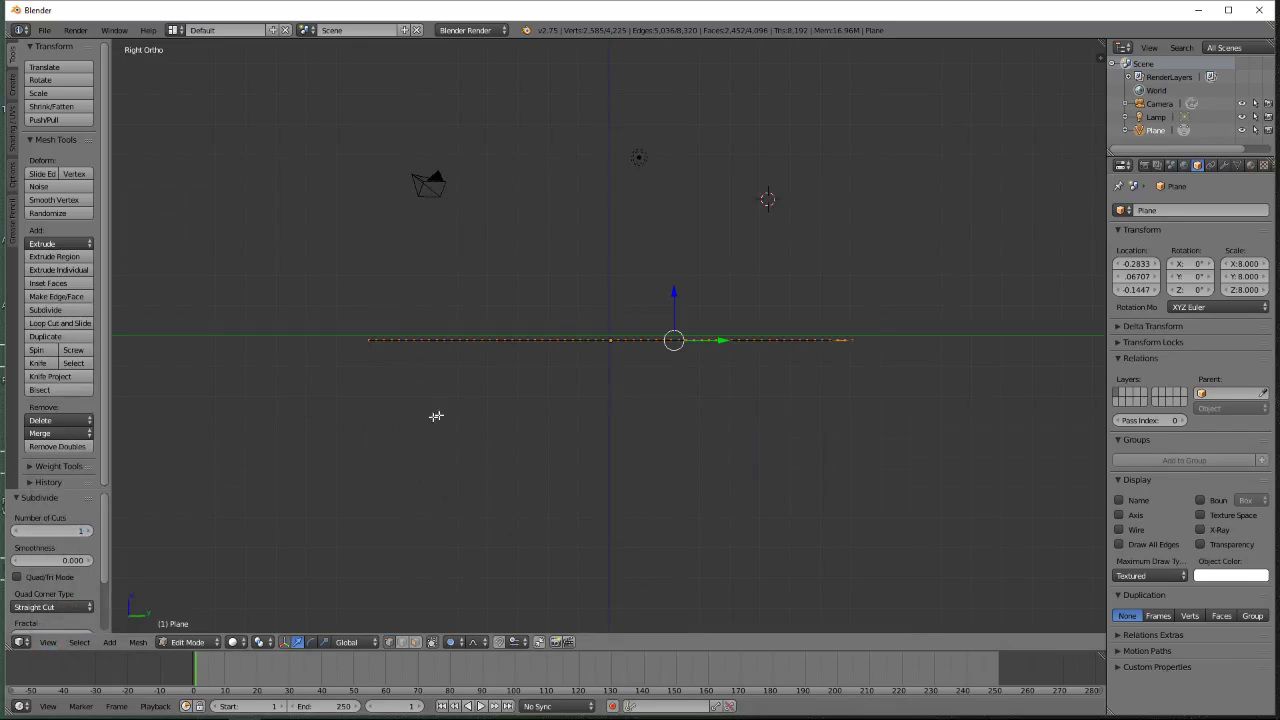
{"action": "key", "text": "e"}
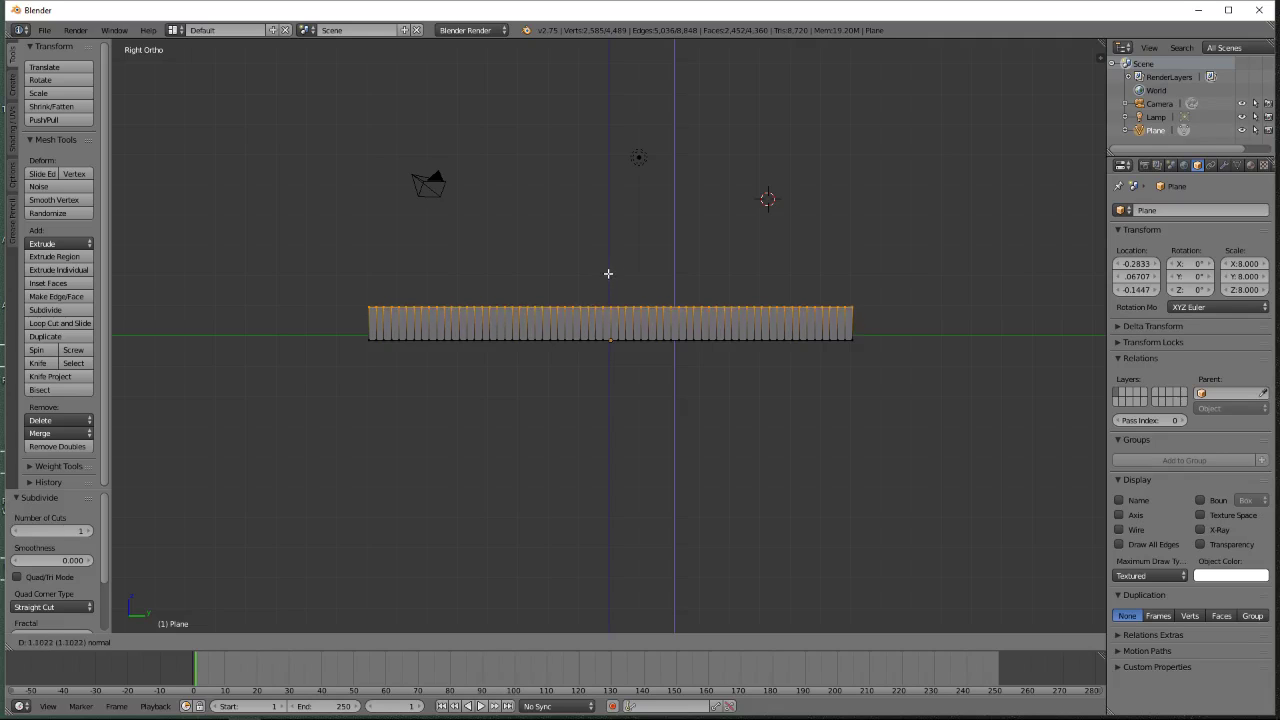
{"action": "left_click", "coordinate": [608, 270]}
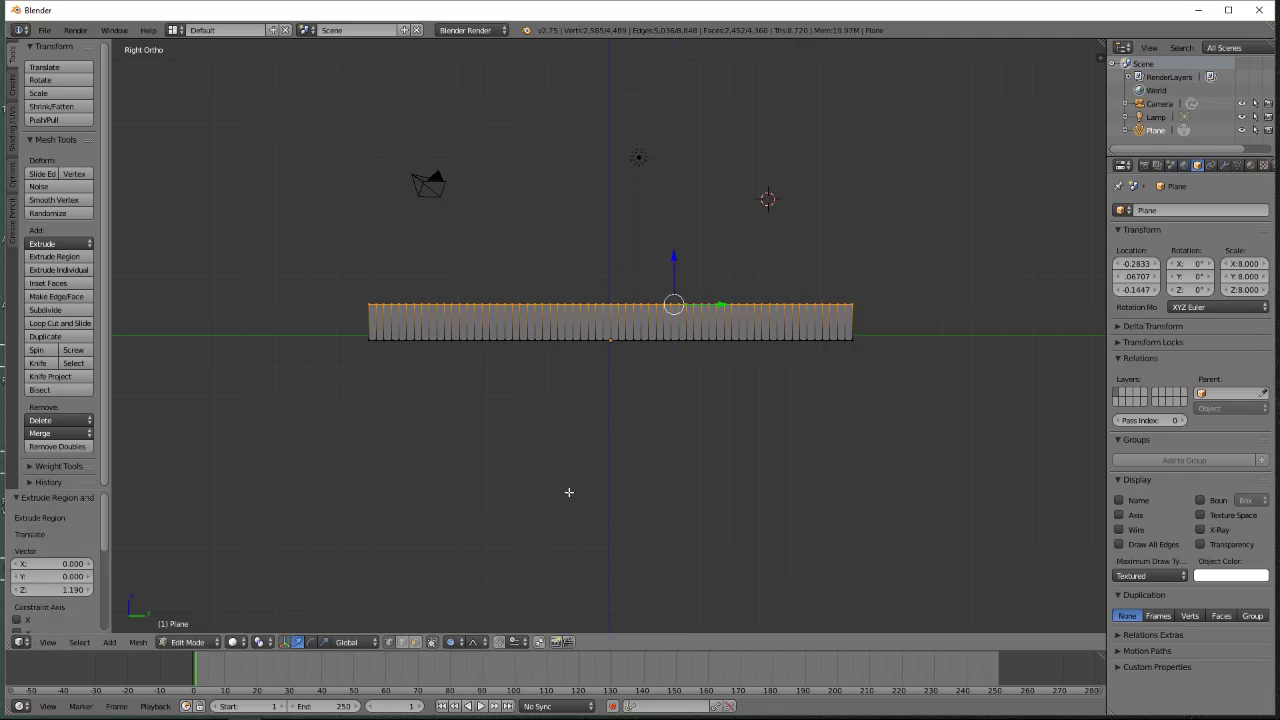
Select the cliff's upper edge vertex beside the front corner and lower it about 0.571 units along Z with Smooth proportional editing
{"action": "key", "text": "KP_0"}
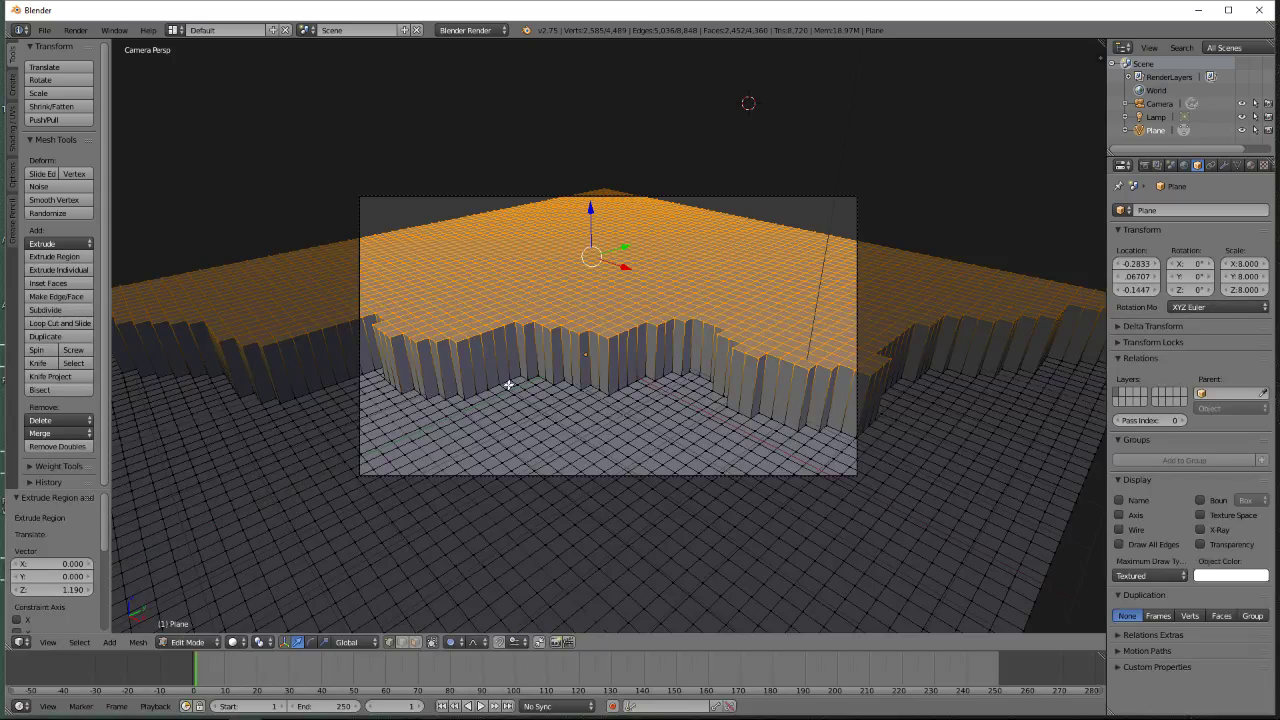
{"action": "key", "text": "KP_0"}
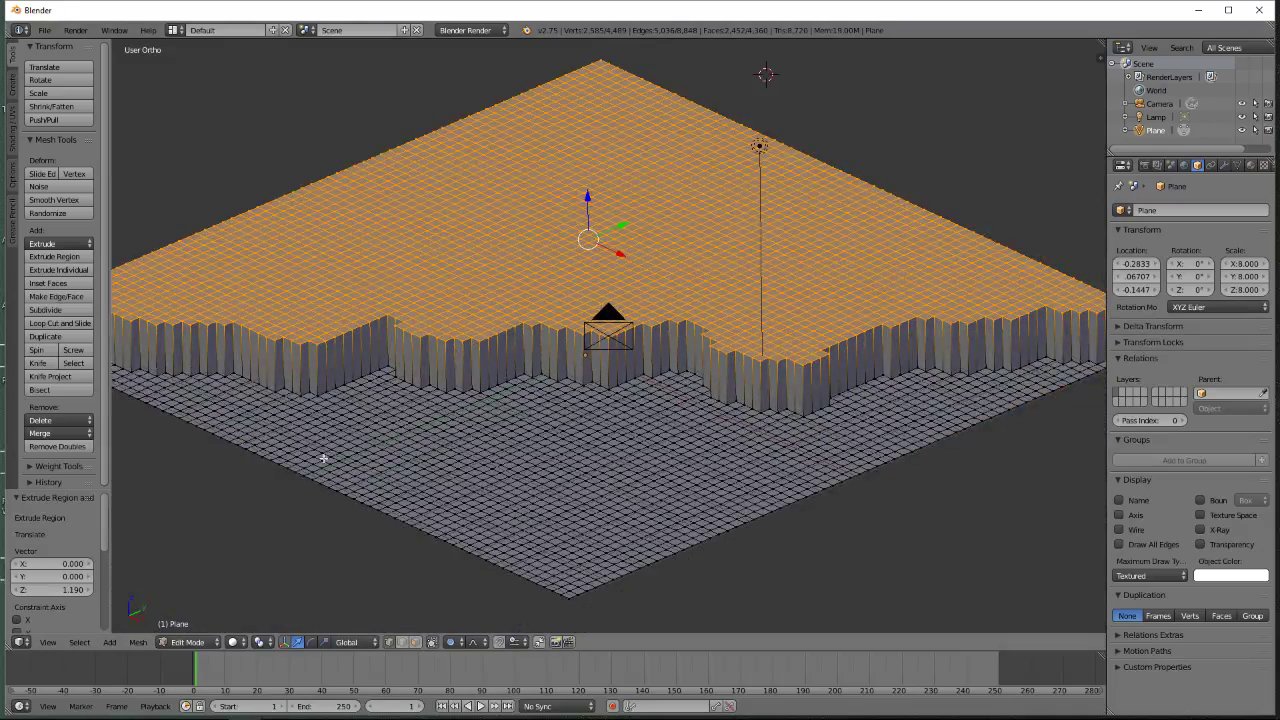
{"action": "mouse_move", "coordinate": [268, 452]}
{"action": "middle_mouse_down"}
{"action": "mouse_move", "coordinate": [331, 451]}
{"action": "mouse_move", "coordinate": [380, 420]}
{"action": "mouse_move", "coordinate": [255, 451]}
{"action": "middle_mouse_up"}
{"action": "right_click", "coordinate": [288, 475]}
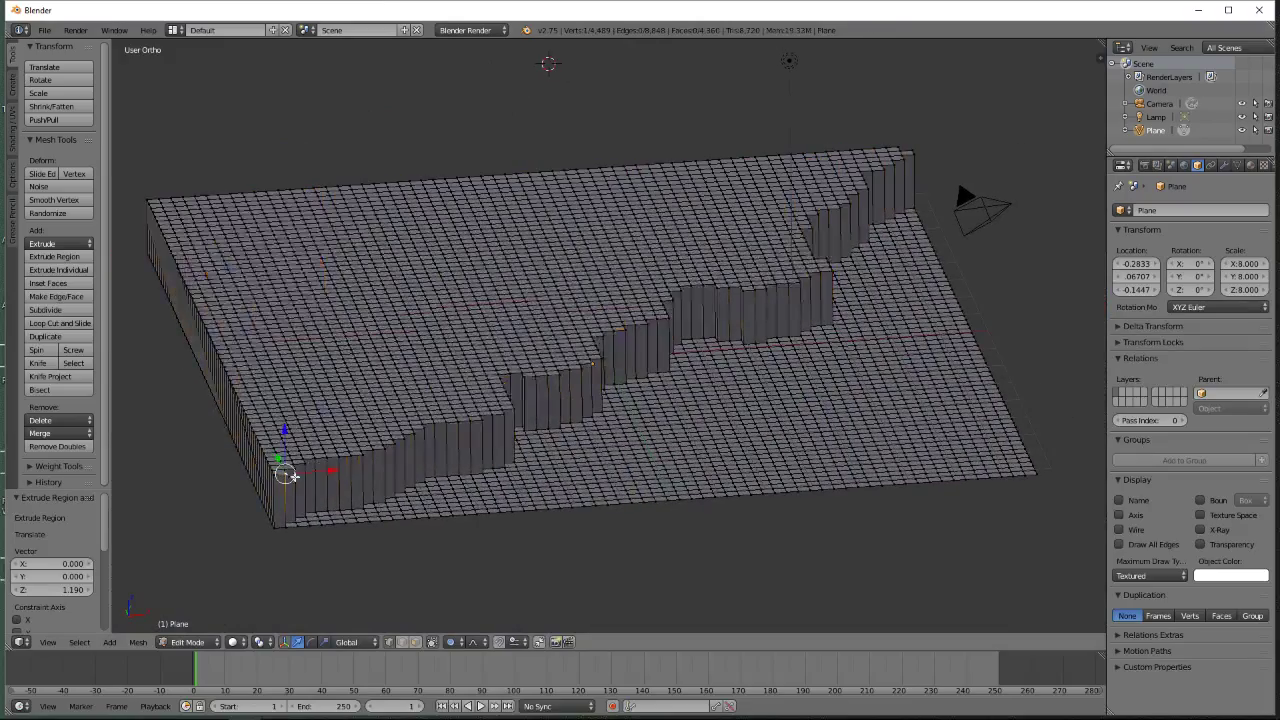
{"action": "scroll", "coordinate": [288, 476], "scroll_direction": "up", "scroll_amount": 2}
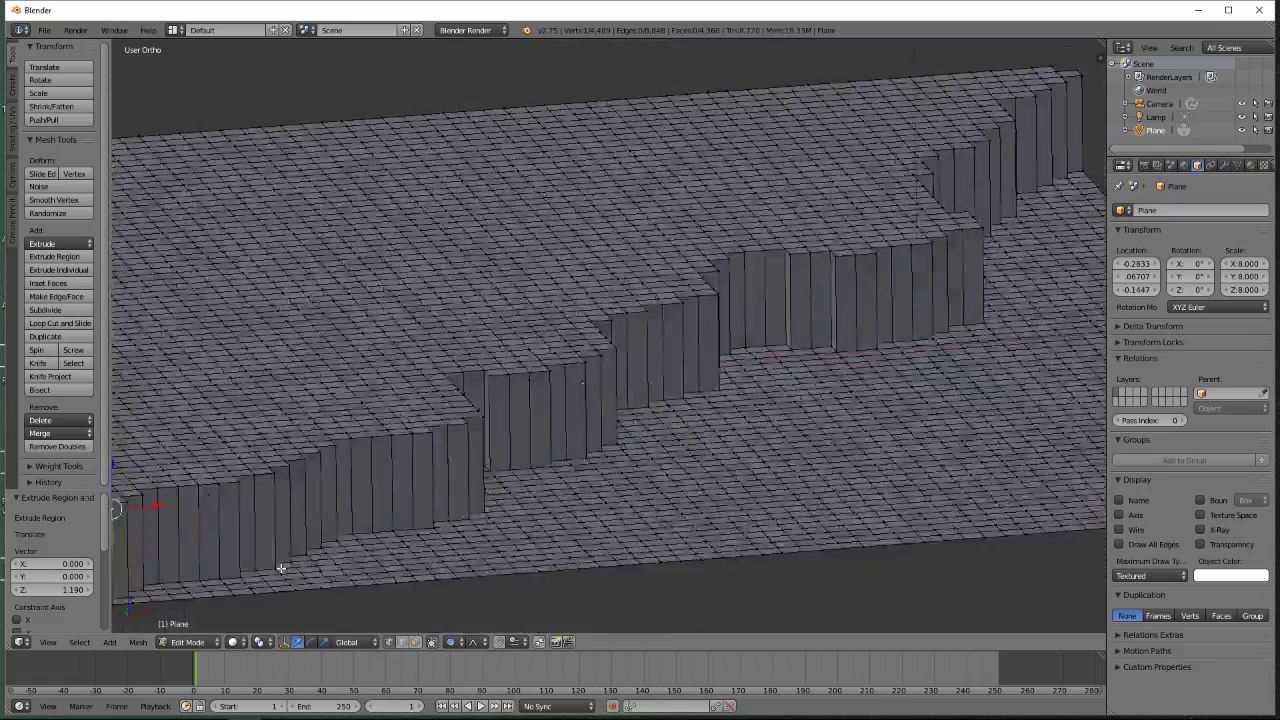
{"action": "middle_click_drag", "start_coordinate": [281, 568], "coordinate": [226, 505]}
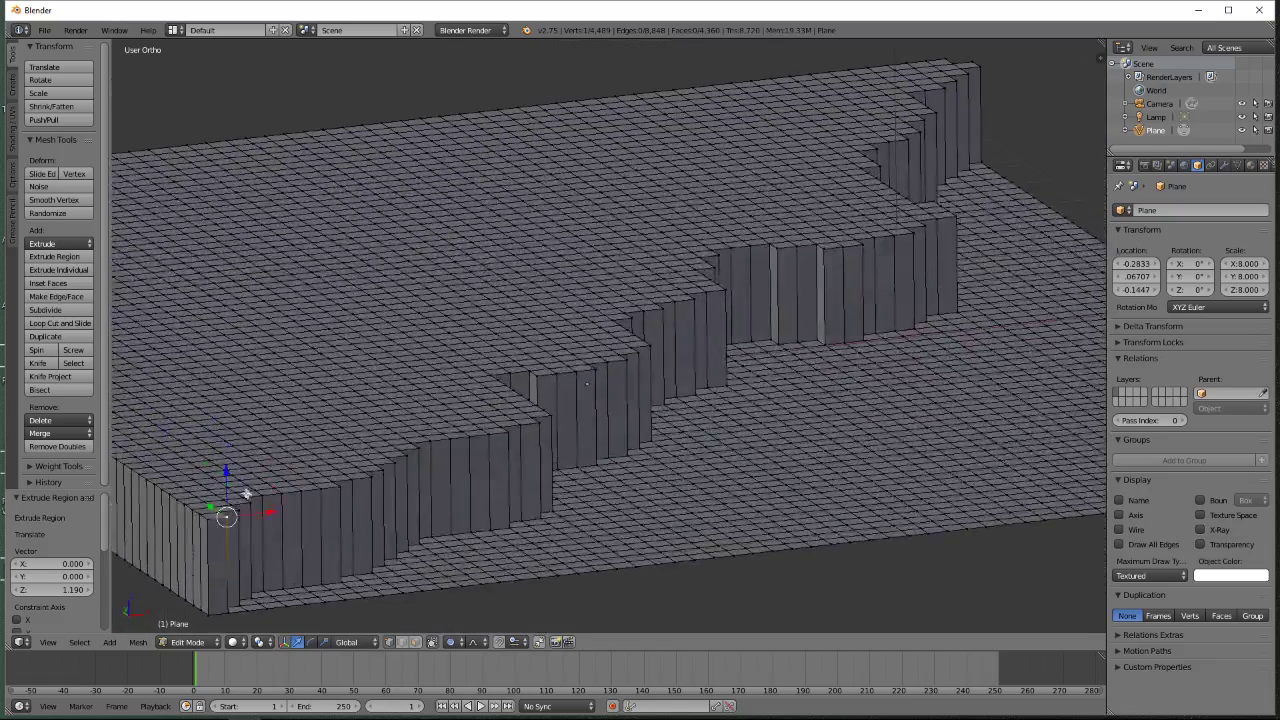
{"action": "key", "text": "g"}
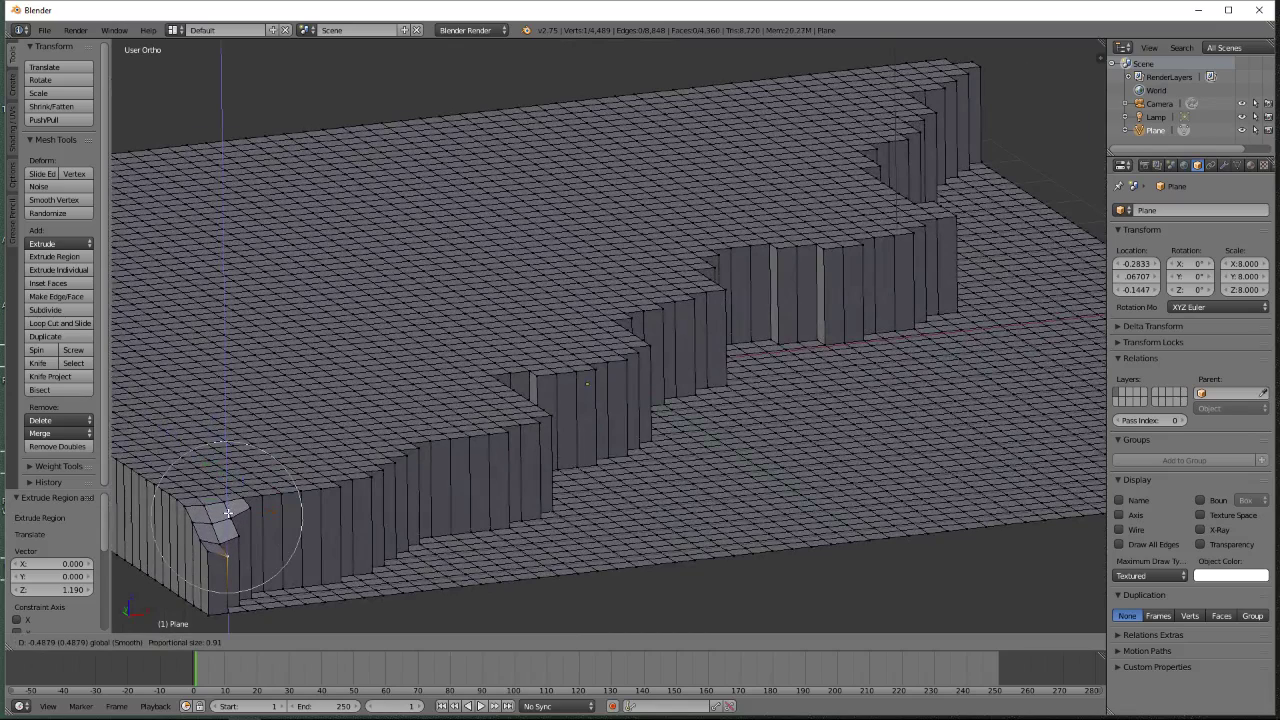
{"action": "left_click", "coordinate": [228, 518]}
Lower the next two vertices along the cliff's upper edge along Z, by about 0.993 and 1.167 units
{"action": "left_click", "coordinate": [236, 540]}
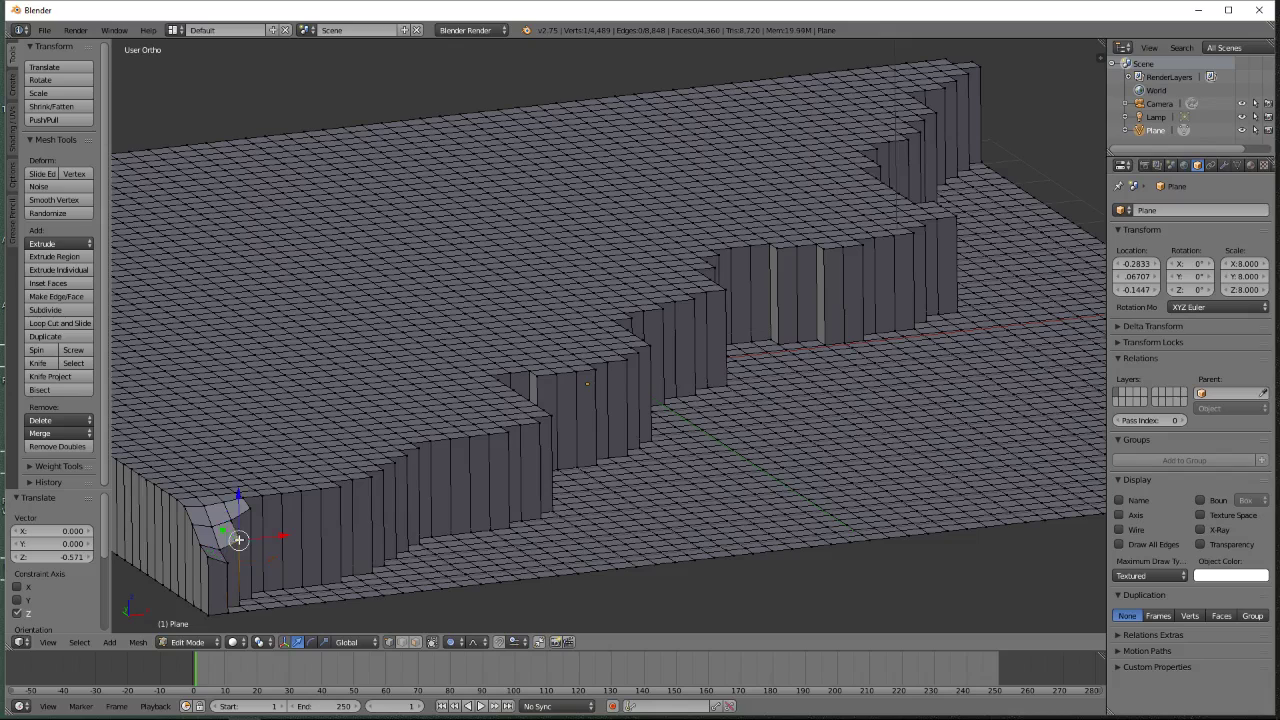
{"action": "left_click_drag", "start_coordinate": [238, 501], "coordinate": [254, 558]}
{"action": "right_click", "coordinate": [248, 518]}
{"action": "scroll", "coordinate": [249, 510], "scroll_direction": "up", "scroll_amount": 3}
{"action": "right_click", "coordinate": [263, 501]}
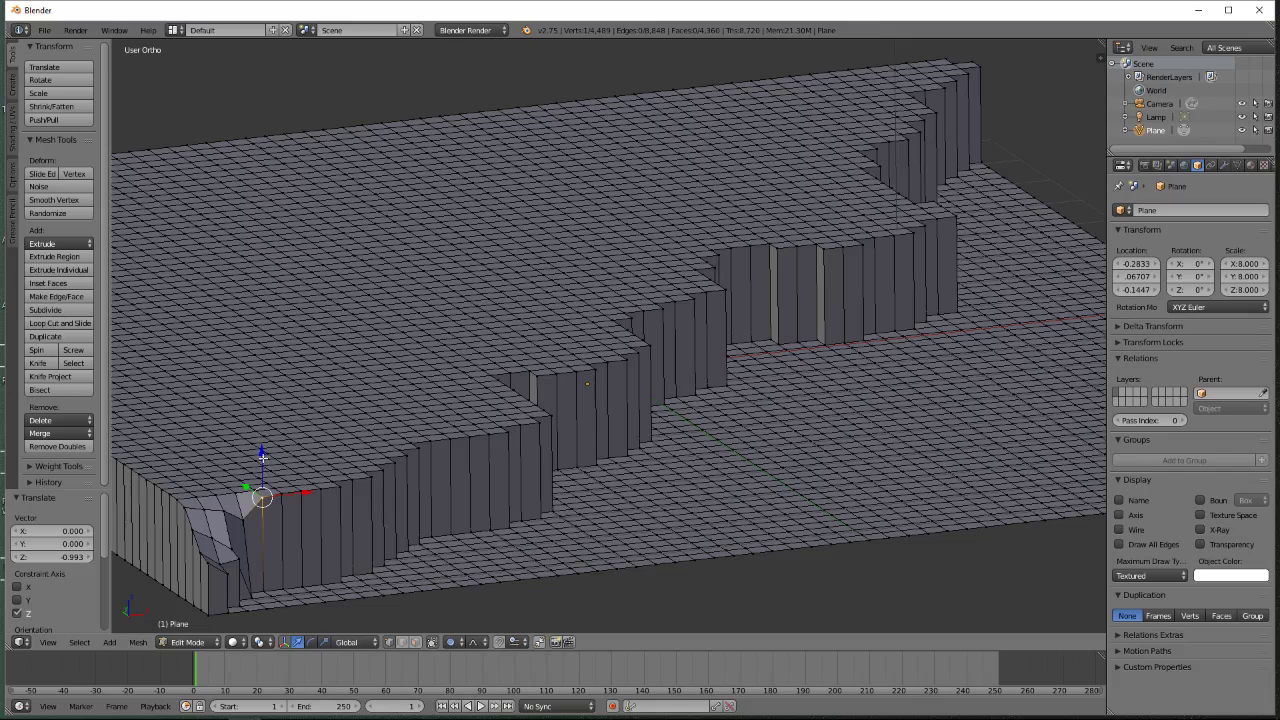
{"action": "left_click_drag", "start_coordinate": [263, 464], "coordinate": [266, 564]}
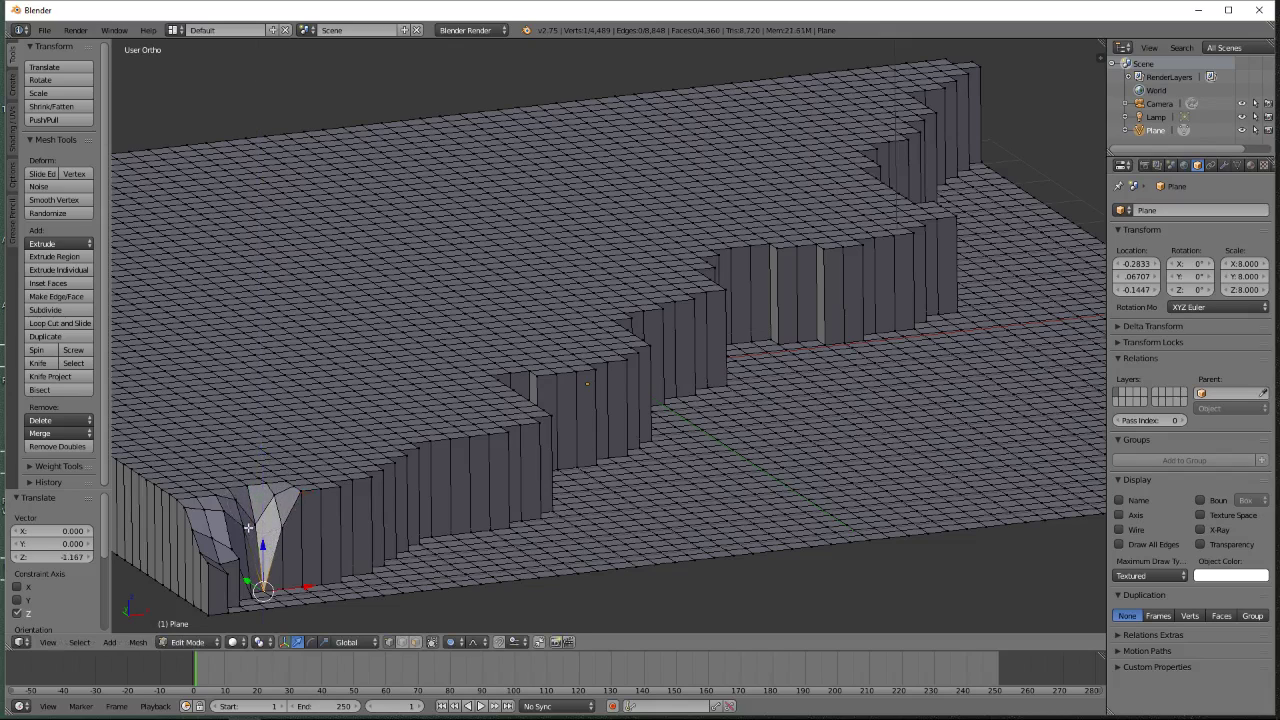
Pull down more vertices farther along the cliff's upper edge along Z to roughen the slope
{"action": "right_click", "coordinate": [242, 513]}
{"action": "left_click_drag", "start_coordinate": [241, 480], "coordinate": [301, 528]}
{"action": "right_click", "coordinate": [301, 490]}
{"action": "right_click", "coordinate": [282, 526]}
{"action": "right_click", "coordinate": [326, 504]}
{"action": "left_click_drag", "start_coordinate": [320, 460], "coordinate": [322, 517]}
Raise a plateau vertex just behind the roughened cliff edge about 0.297 units along Z, using a larger proportional editing size
{"action": "right_click", "coordinate": [302, 458]}
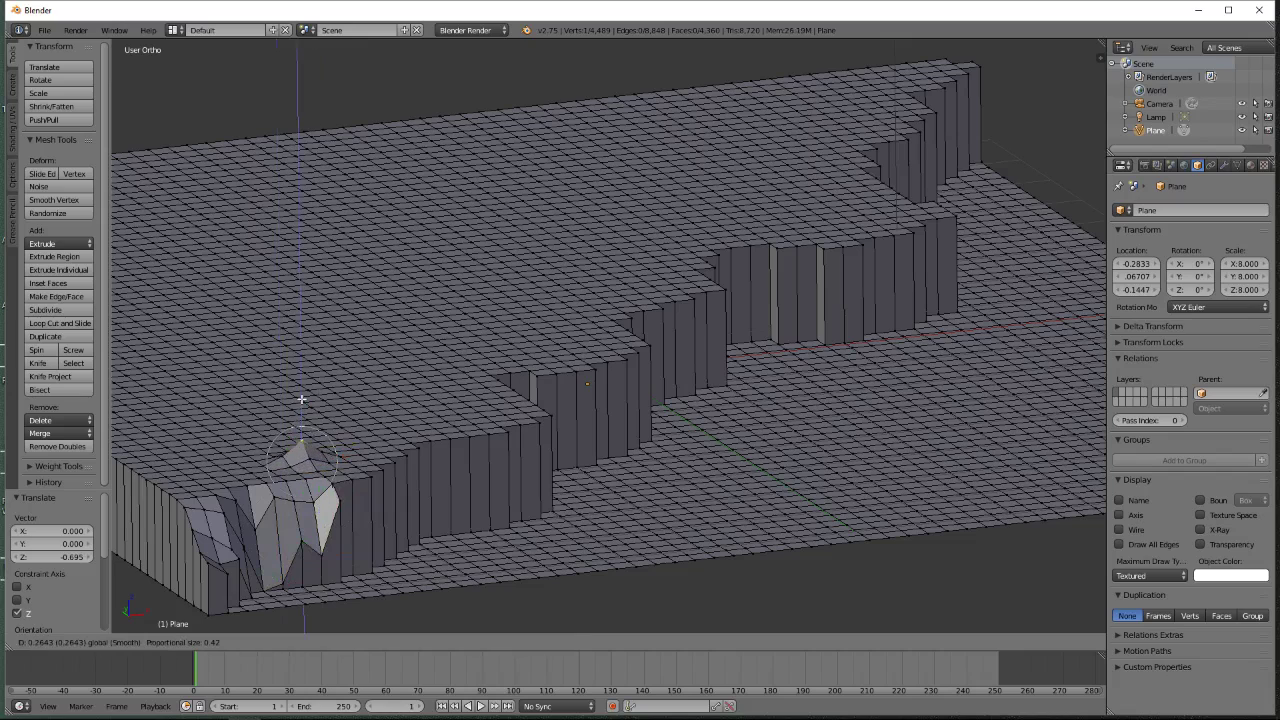
{"action": "scroll", "coordinate": [302, 406], "scroll_direction": "down", "scroll_amount": 6}
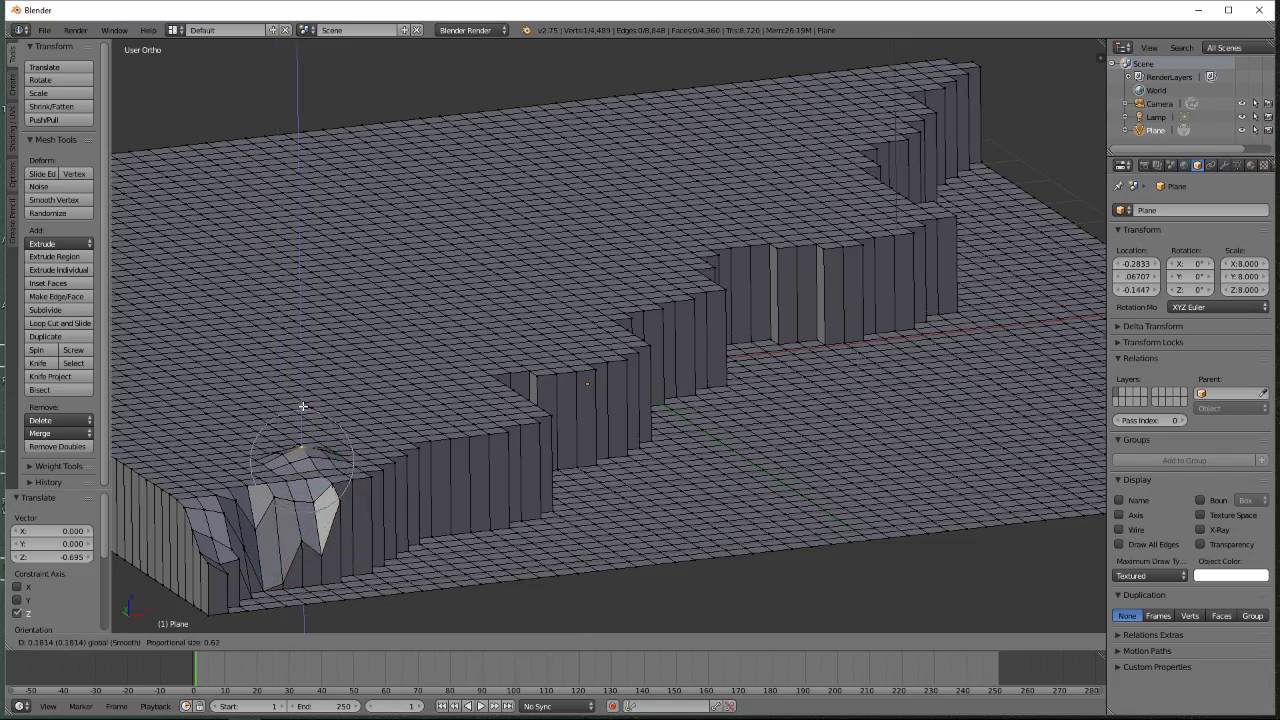
{"action": "left_click", "coordinate": [302, 398]}
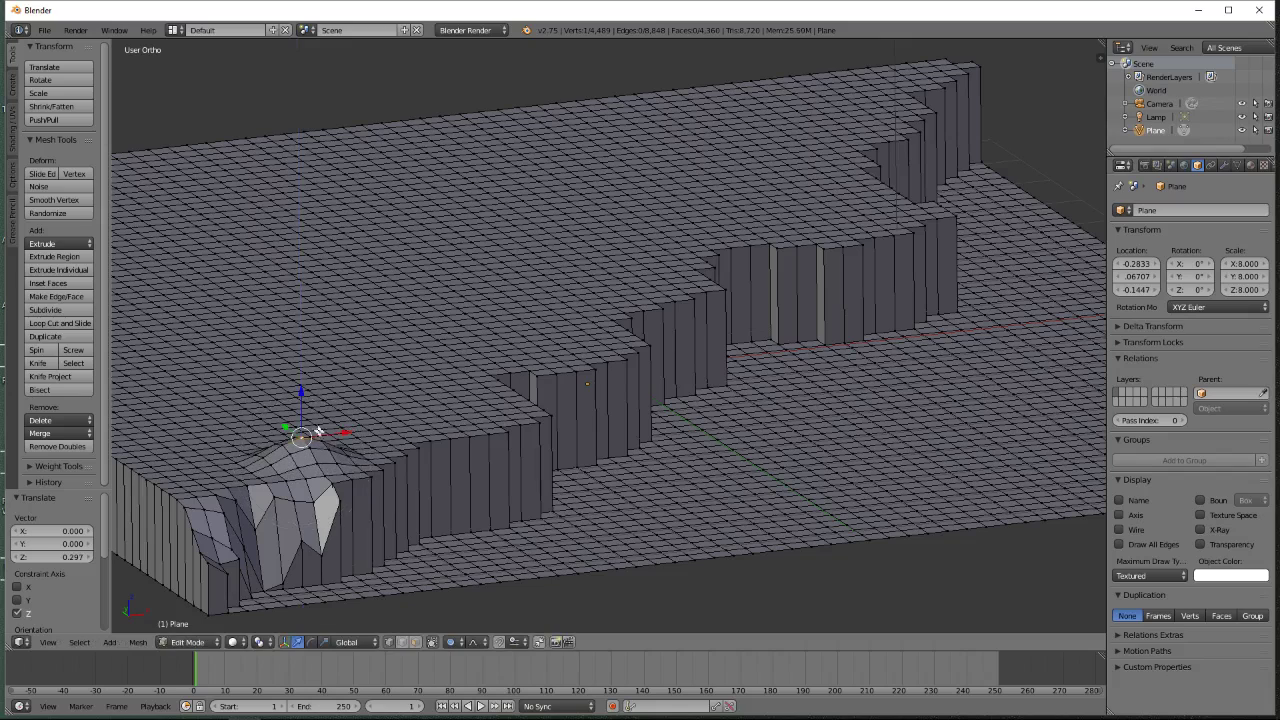
Lower a cliff edge vertex just past the raised mound about 1.192 units along Z
{"action": "right_click", "coordinate": [389, 463]}
{"action": "key", "text": "g"}
{"action": "key", "text": "z"}
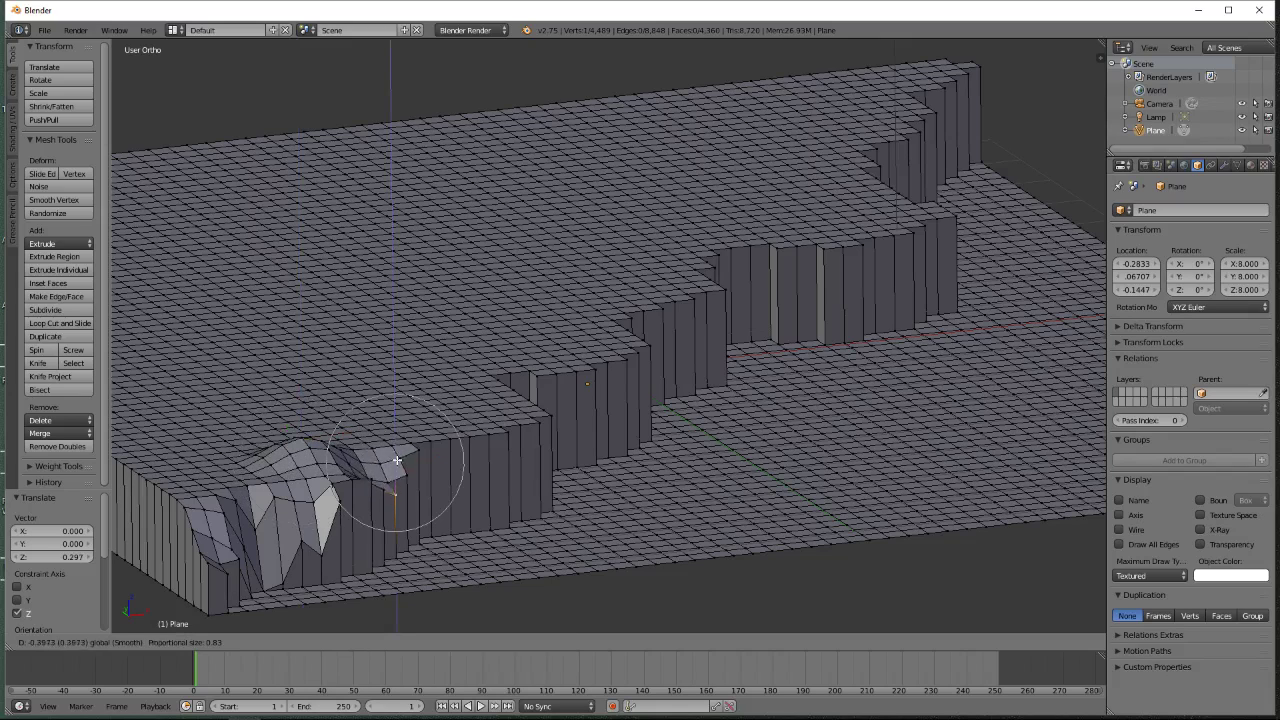
{"action": "left_click", "coordinate": [398, 522]}
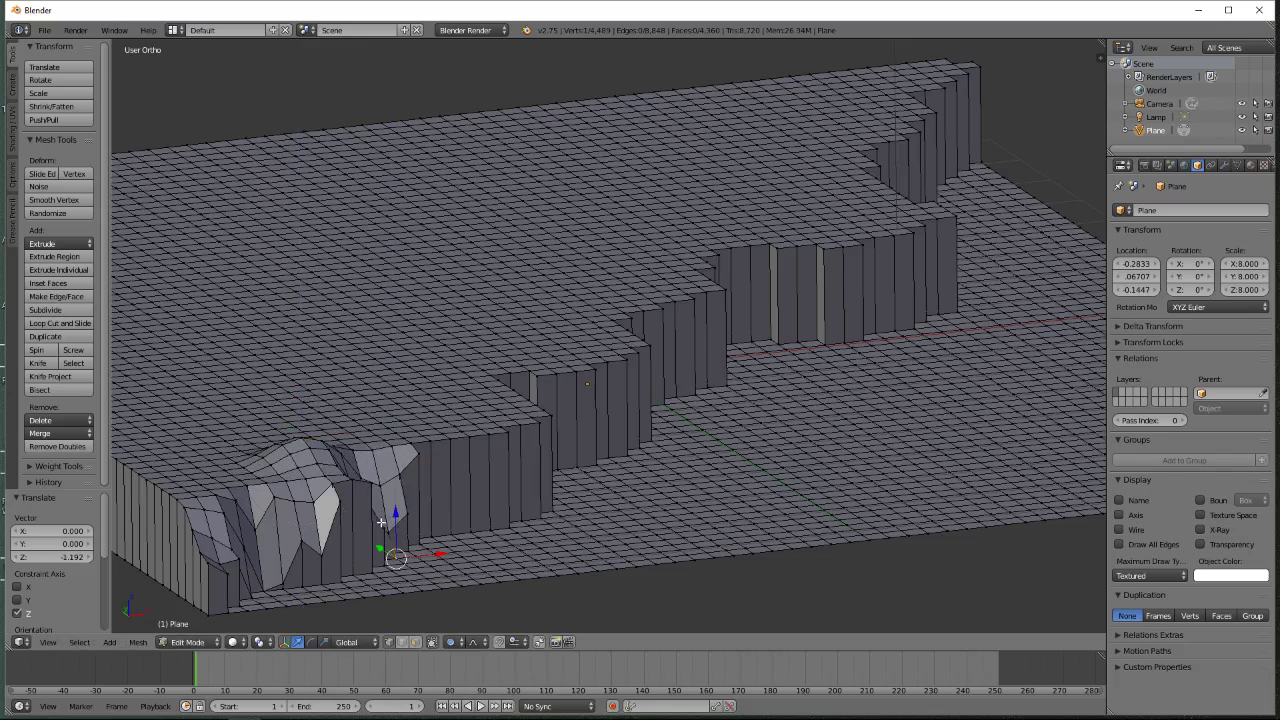
Lower a vertex low on the cliff face just past the raised mound about 0.513 units along Z
{"action": "key", "text": "g"}
{"action": "key", "text": "z"}
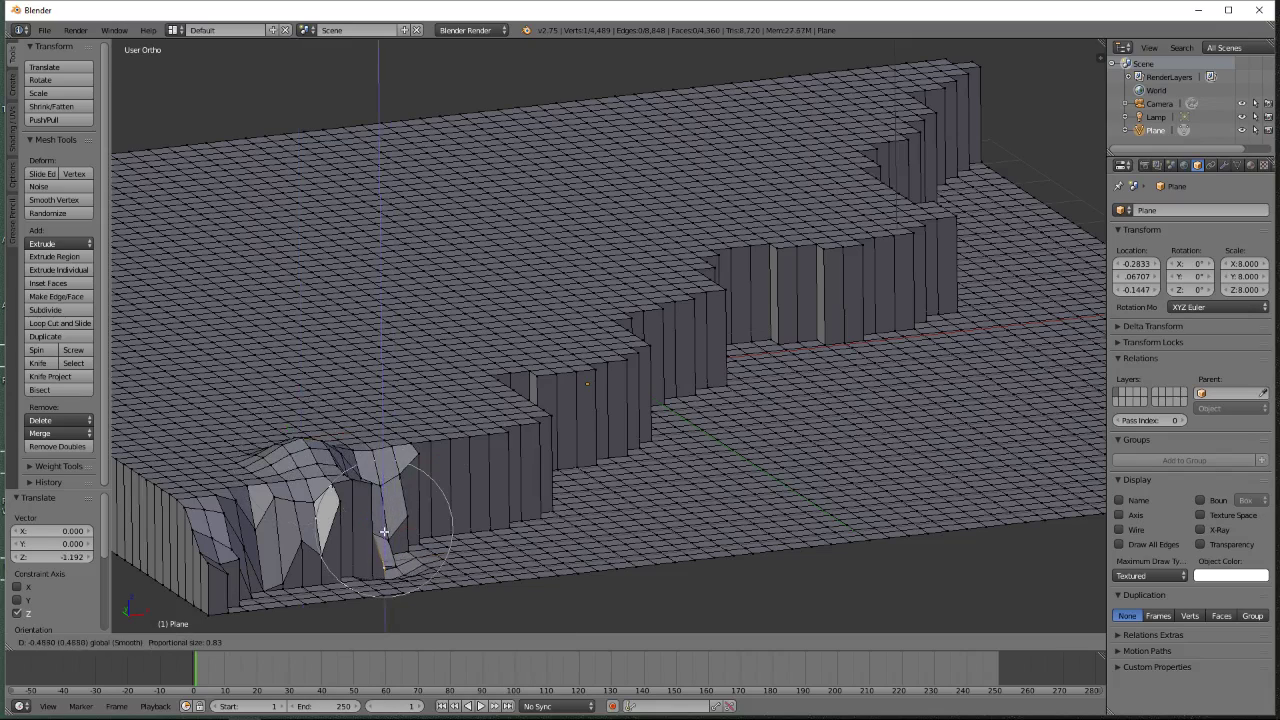
{"action": "left_click", "coordinate": [384, 531]}
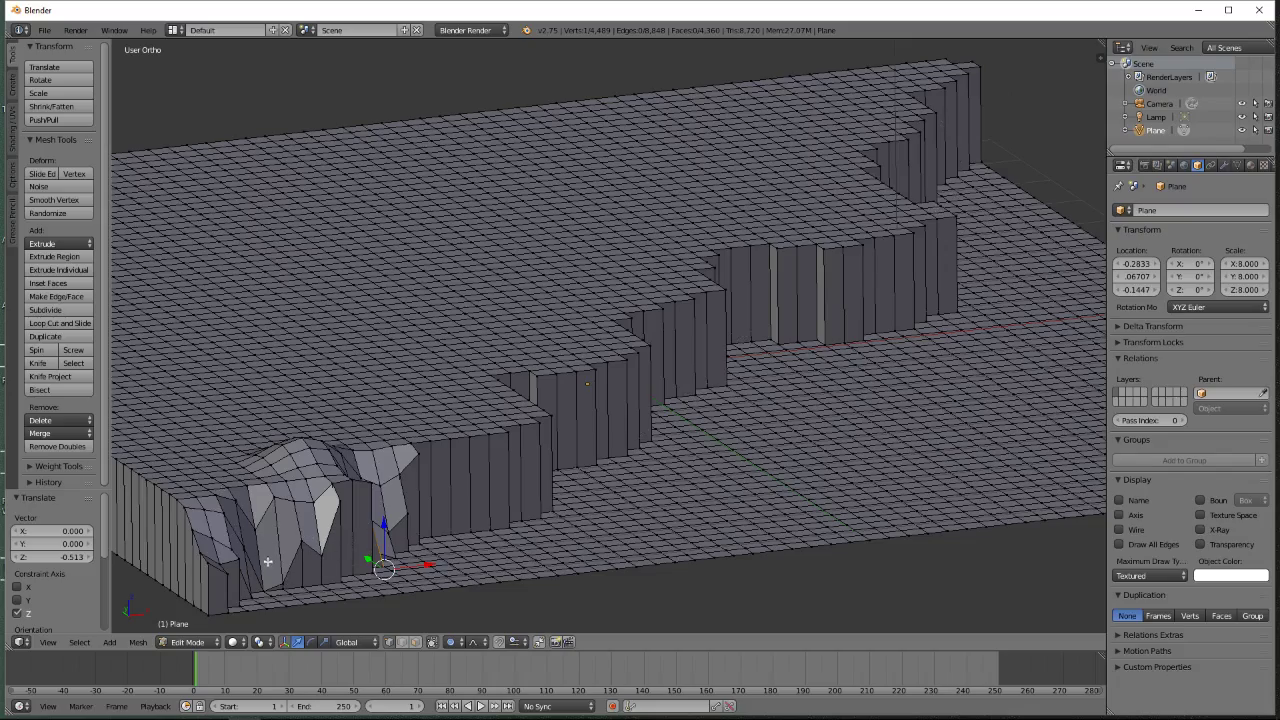
Lower the cliff edge vertex in the flat gap beside the mound about 1.16 units along Z, with a proportional size of 0.51
{"action": "scroll", "coordinate": [269, 568], "scroll_direction": "up", "scroll_amount": 2}
{"action": "scroll", "coordinate": [280, 578], "scroll_direction": "up", "scroll_amount": 2}
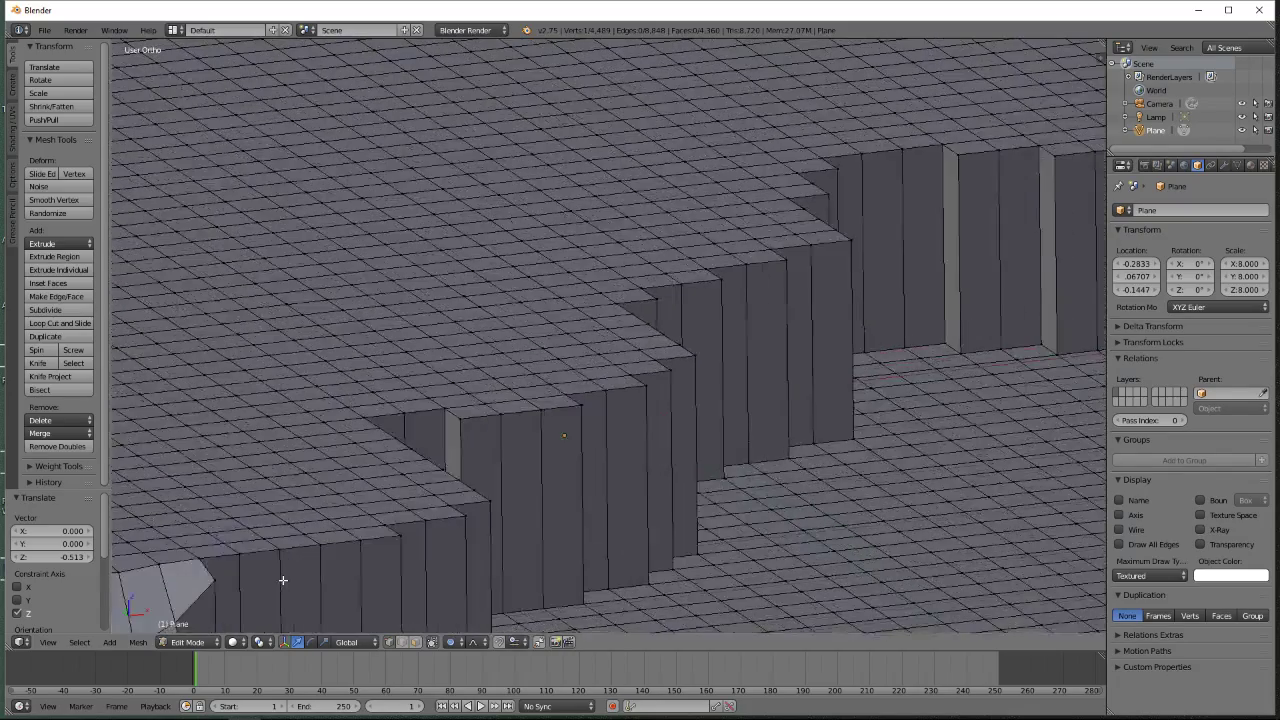
{"action": "scroll", "coordinate": [283, 580], "scroll_direction": "down", "scroll_amount": 3, "text": "ctrl"}
{"action": "scroll", "coordinate": [283, 580], "scroll_direction": "down", "scroll_amount": 14, "text": "shift"}
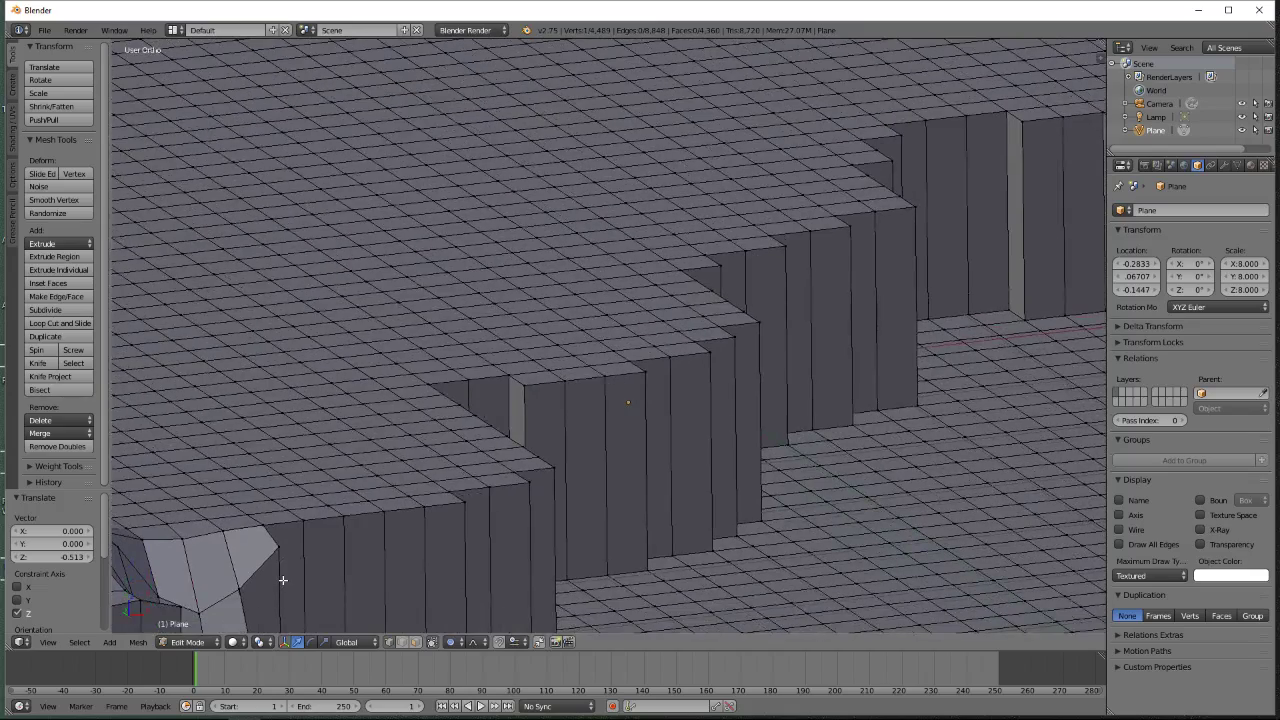
{"action": "scroll", "coordinate": [283, 580], "scroll_direction": "down", "scroll_amount": 4, "text": "shift"}
{"action": "scroll", "coordinate": [283, 580], "scroll_direction": "down", "scroll_amount": 10, "text": "ctrl"}
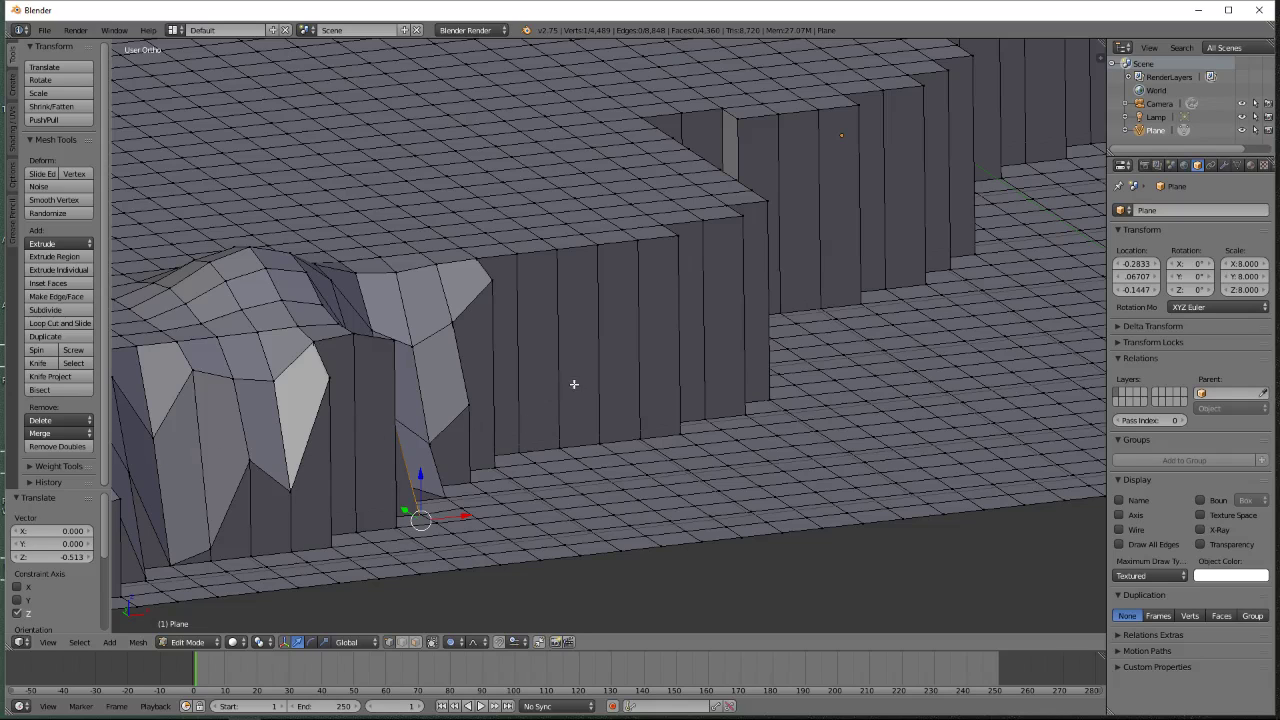
{"action": "right_click", "coordinate": [353, 336]}
{"action": "key", "text": "g"}
{"action": "key", "text": "z"}
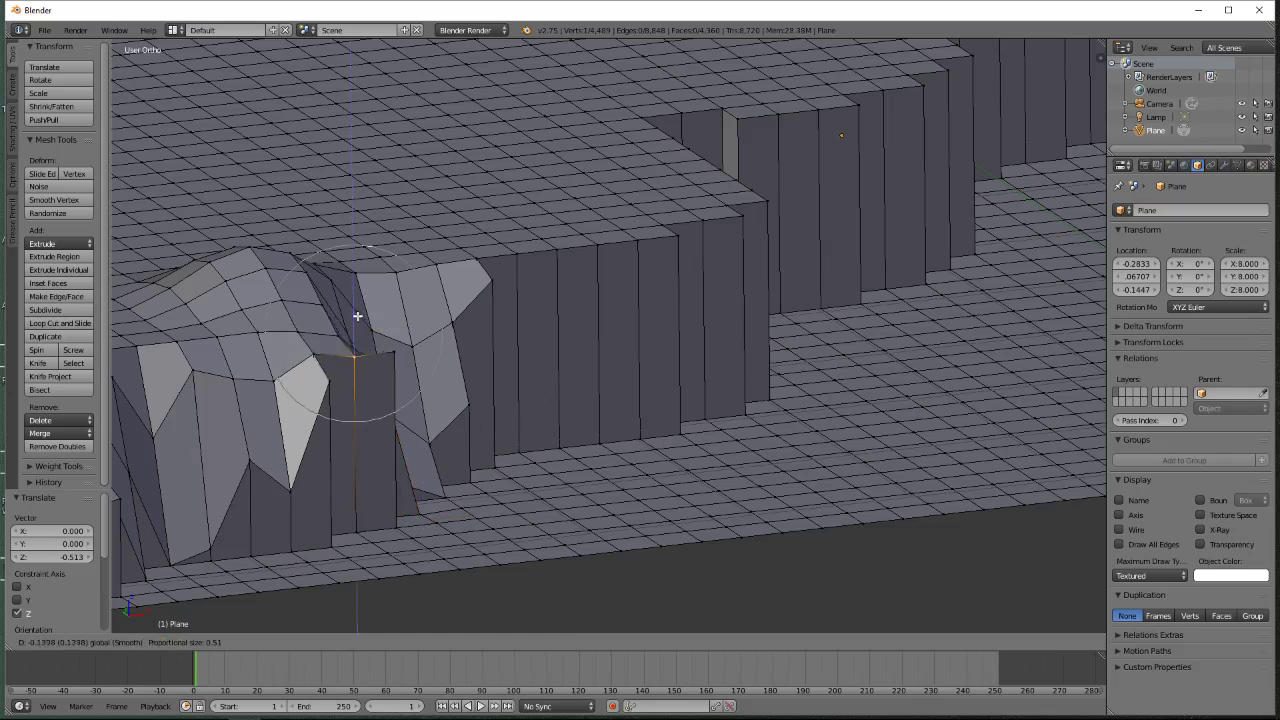
{"action": "left_click_drag", "start_coordinate": [351, 462], "coordinate": [354, 491]}
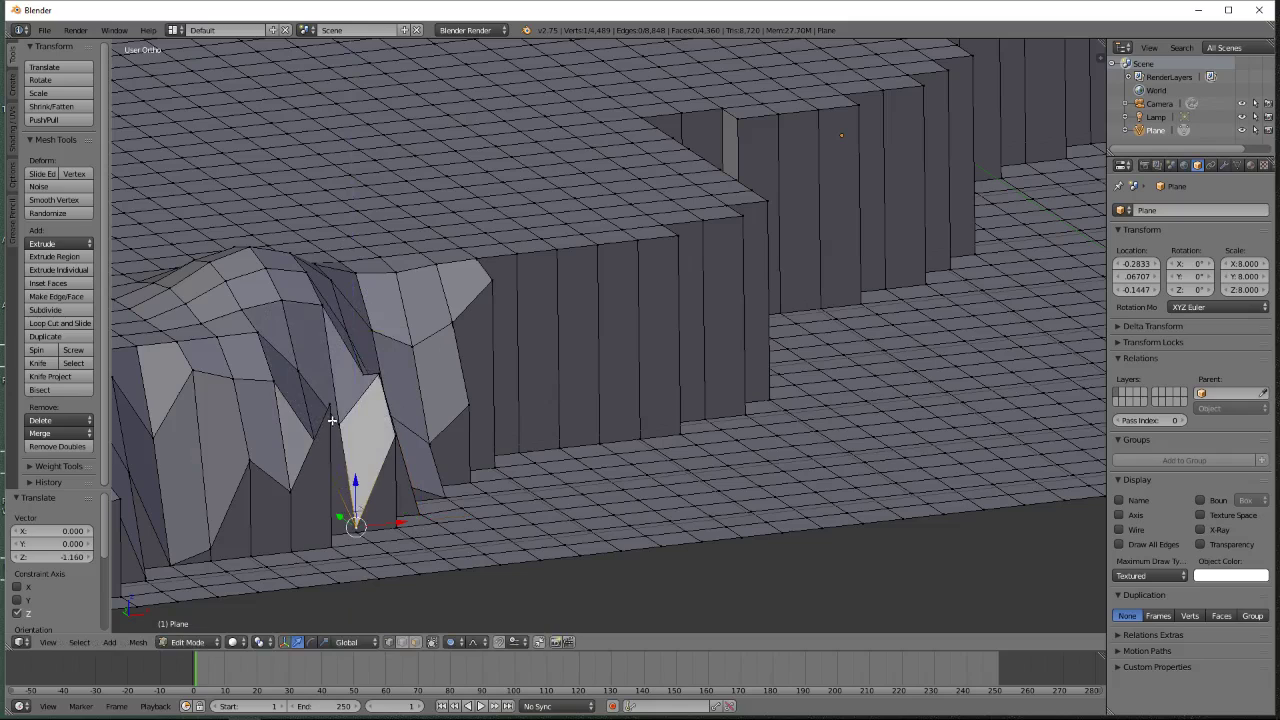
Lower the vertices on either side of that new slope along Z, by about 0.754 and 0.578 units
{"action": "right_click", "coordinate": [332, 402]}
{"action": "left_click_drag", "start_coordinate": [331, 371], "coordinate": [332, 505]}
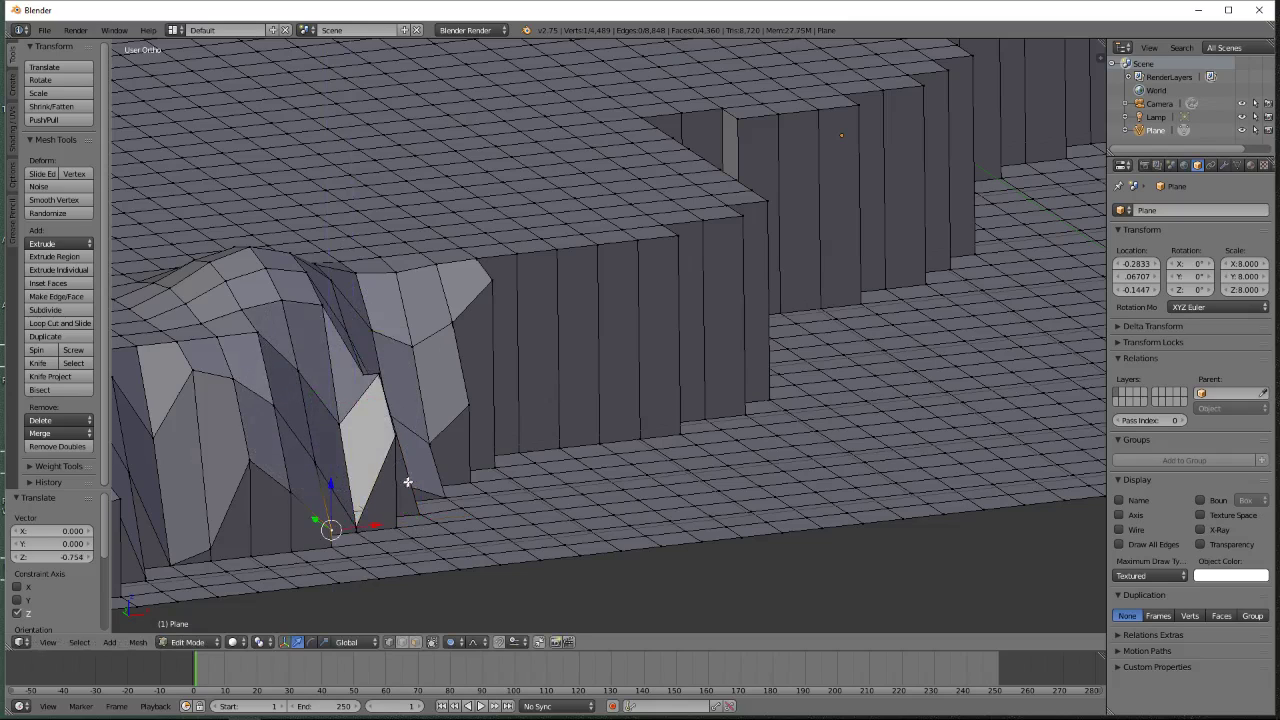
{"action": "right_click", "coordinate": [396, 433]}
{"action": "left_click_drag", "start_coordinate": [400, 393], "coordinate": [391, 490]}
{"action": "scroll", "coordinate": [509, 443], "scroll_direction": "up", "scroll_amount": 2}
{"action": "scroll", "coordinate": [512, 448], "scroll_direction": "down", "scroll_amount": 5}
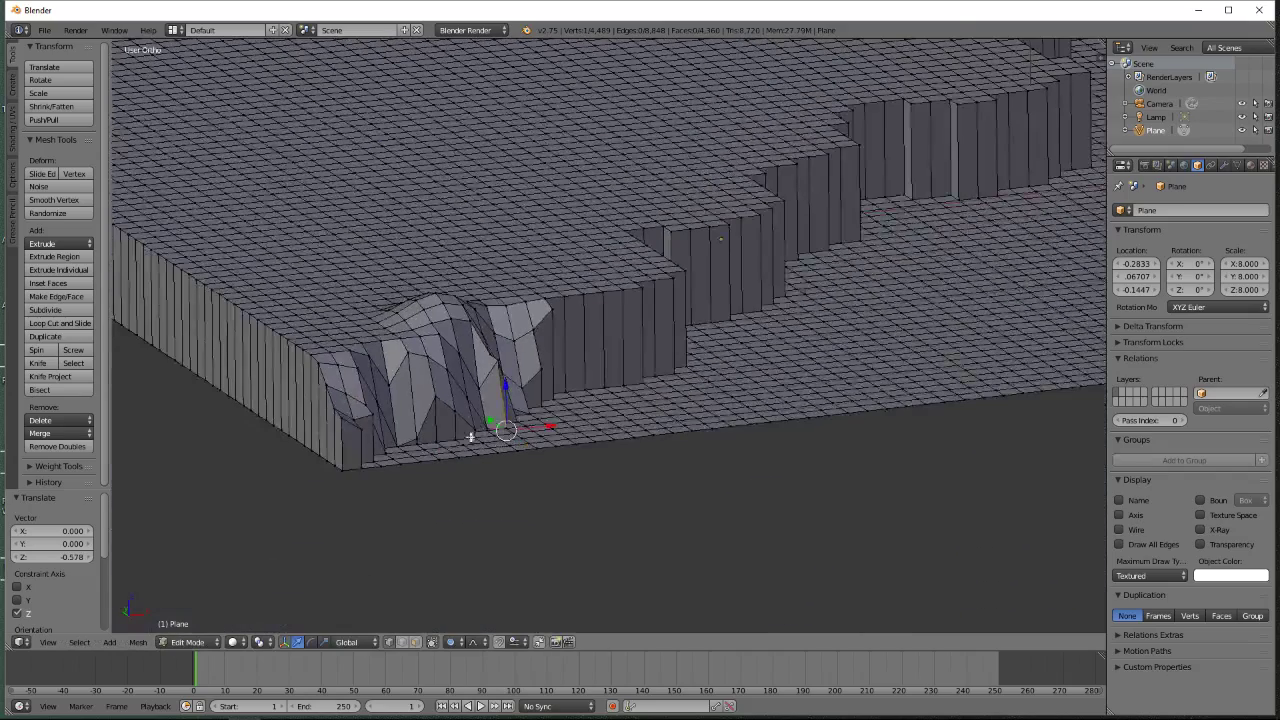
Lower two more vertices at the far end of the roughened cliff section along Z, by about 1.101 and 0.488 units
{"action": "right_click", "coordinate": [550, 311]}
{"action": "left_click_drag", "start_coordinate": [551, 265], "coordinate": [555, 357]}
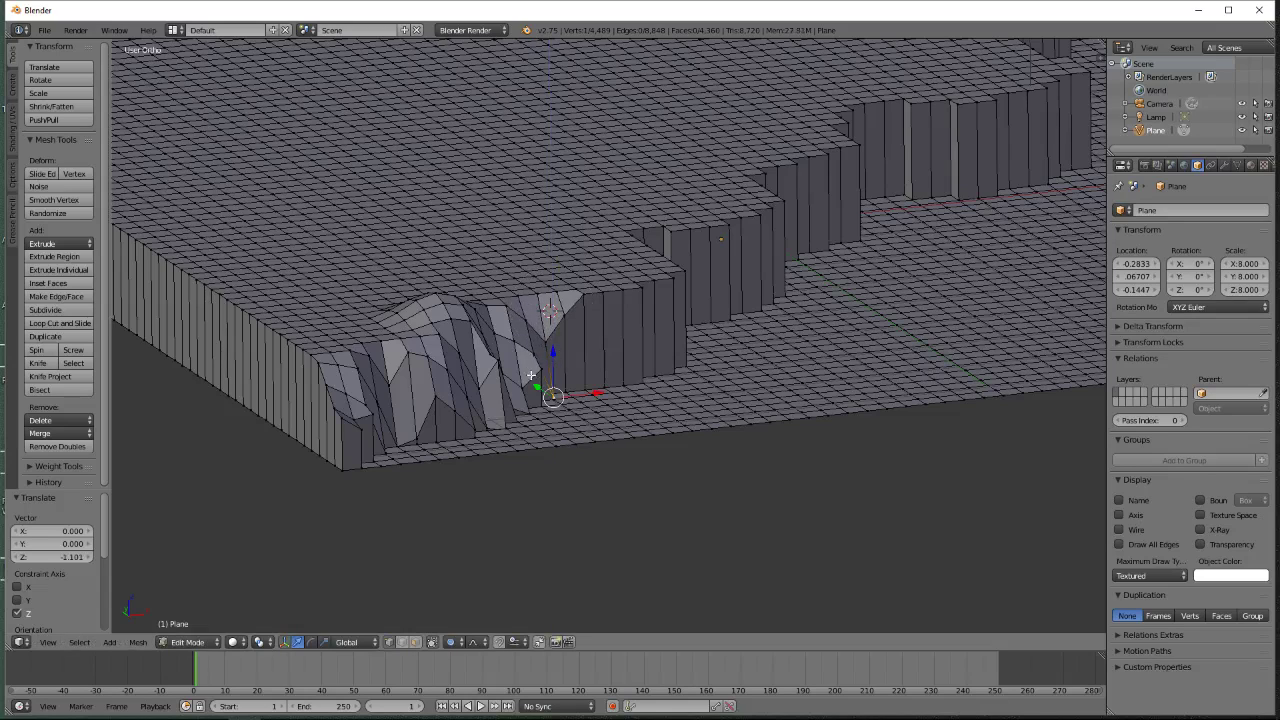
{"action": "right_click", "coordinate": [541, 372]}
{"action": "left_click_drag", "start_coordinate": [546, 328], "coordinate": [545, 367]}
{"action": "scroll", "coordinate": [760, 245], "scroll_direction": "down", "scroll_amount": 2}
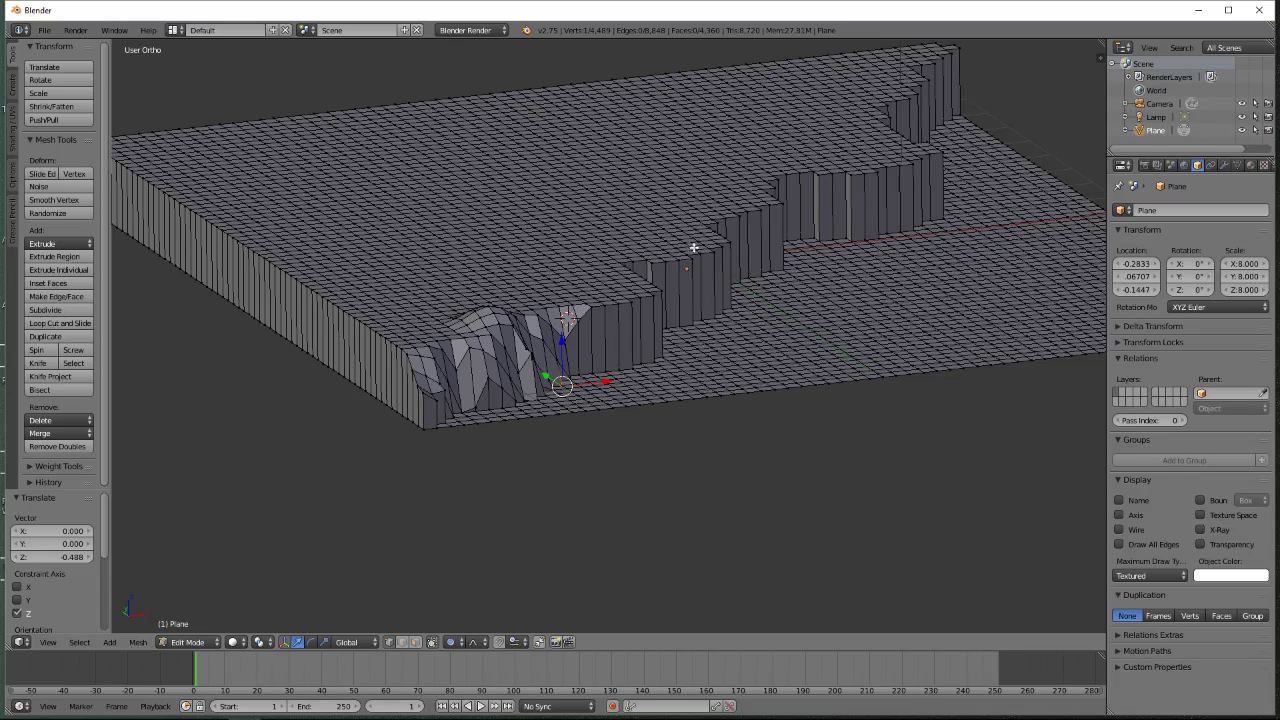
Switch the proportional falloff to Random and lower a middle cliff edge vertex about 2.298 units along Z, with a proportional size of 1.61
{"action": "right_click", "coordinate": [691, 259]}
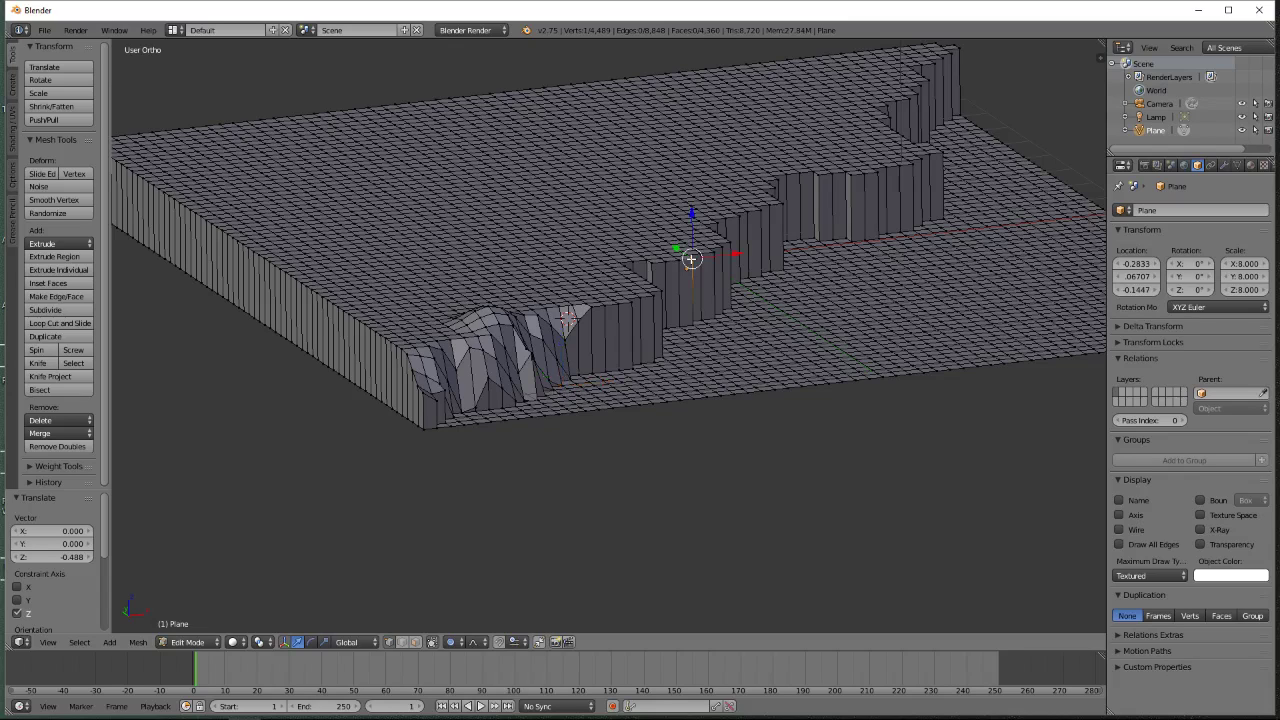
{"action": "left_click", "coordinate": [474, 642]}
{"action": "left_click", "coordinate": [515, 526]}
{"action": "key", "text": "g"}
{"action": "key", "text": "z"}
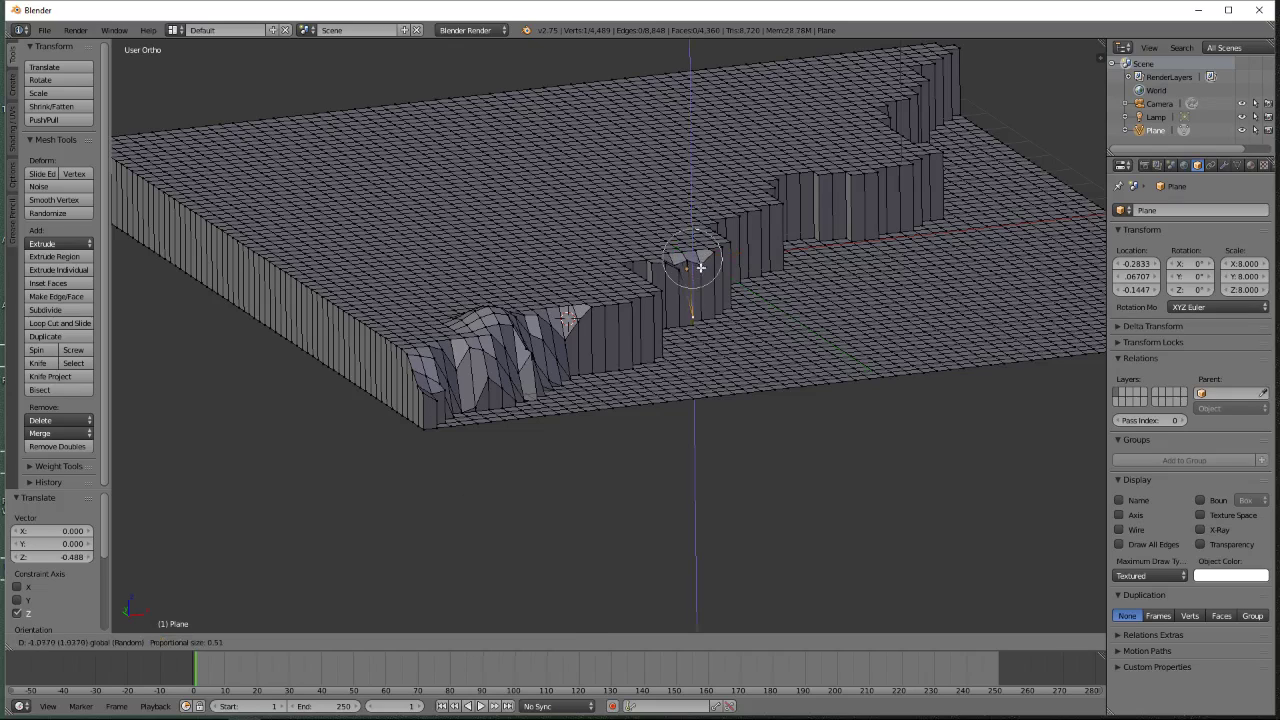
{"action": "scroll", "coordinate": [700, 255], "scroll_direction": "down", "scroll_amount": 12}
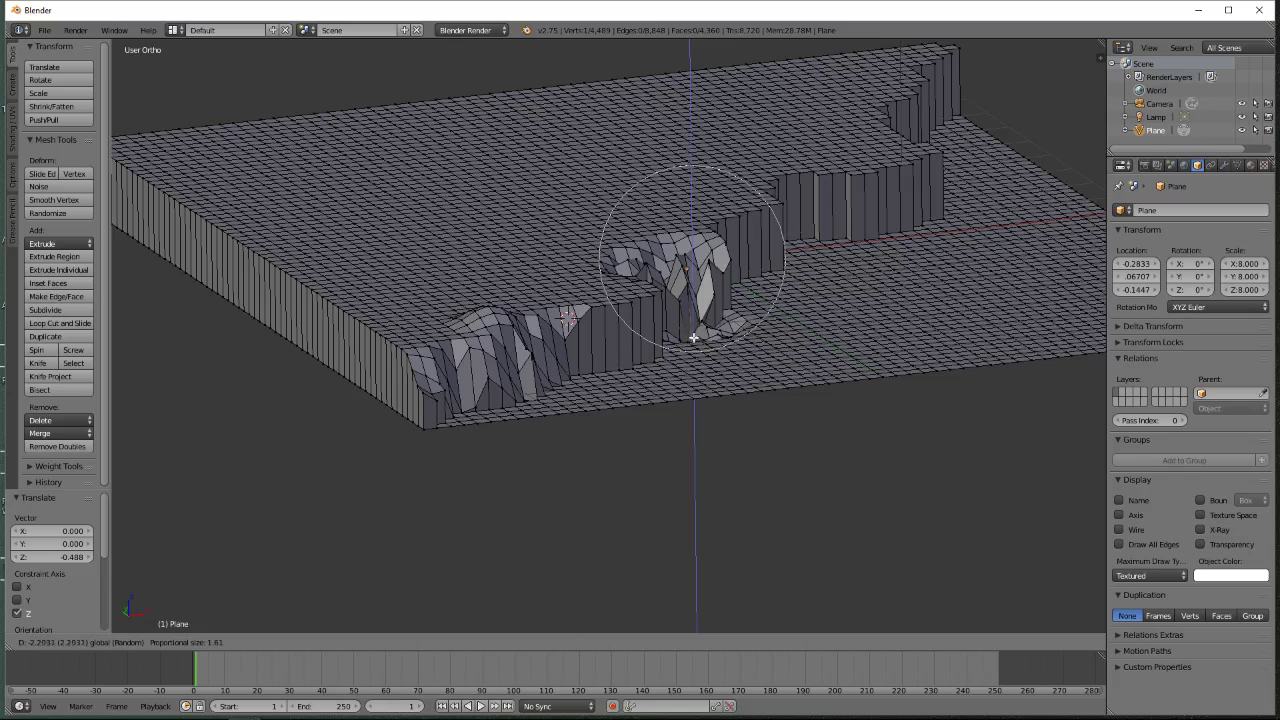
{"action": "left_click", "coordinate": [696, 333]}
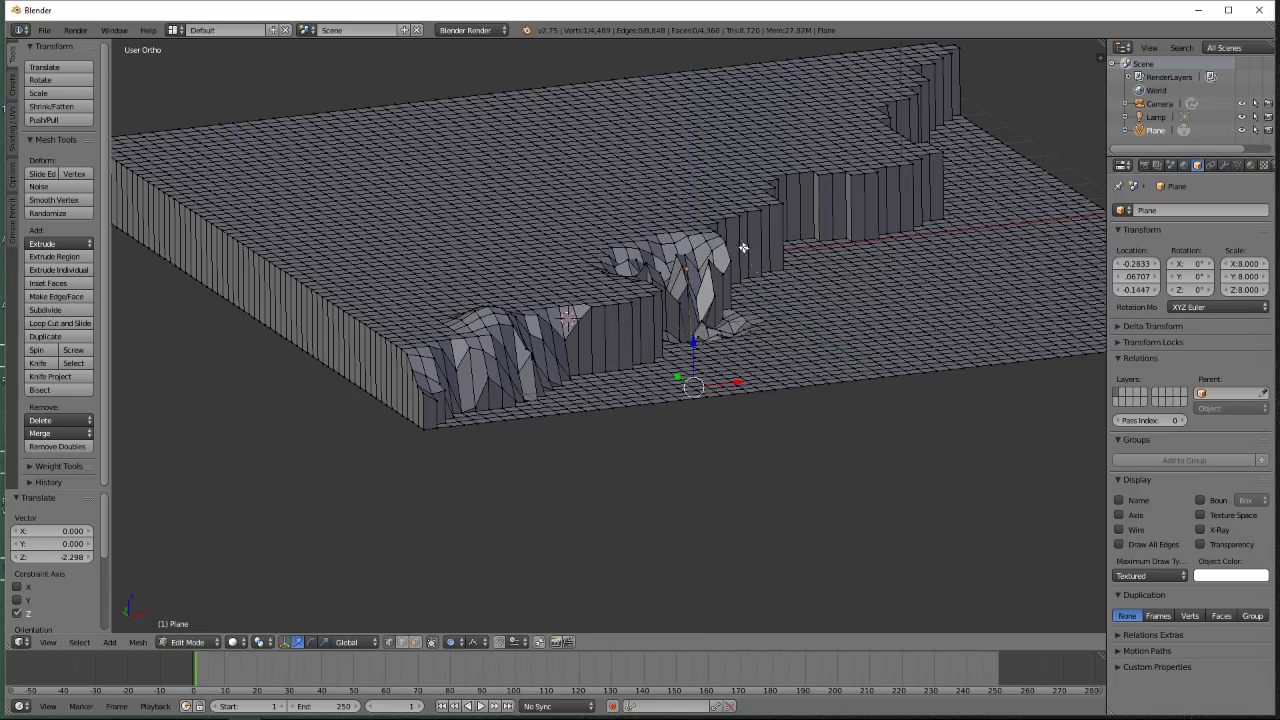
Lower a vertex at the next inner corner of the cliff edge about 2.124 units along Z, reducing the proportional size to 1.10
{"action": "right_click", "coordinate": [785, 205]}
{"action": "key", "text": "g"}
{"action": "key", "text": "z"}
{"action": "scroll", "coordinate": [788, 210], "scroll_direction": "up", "scroll_amount": 3}
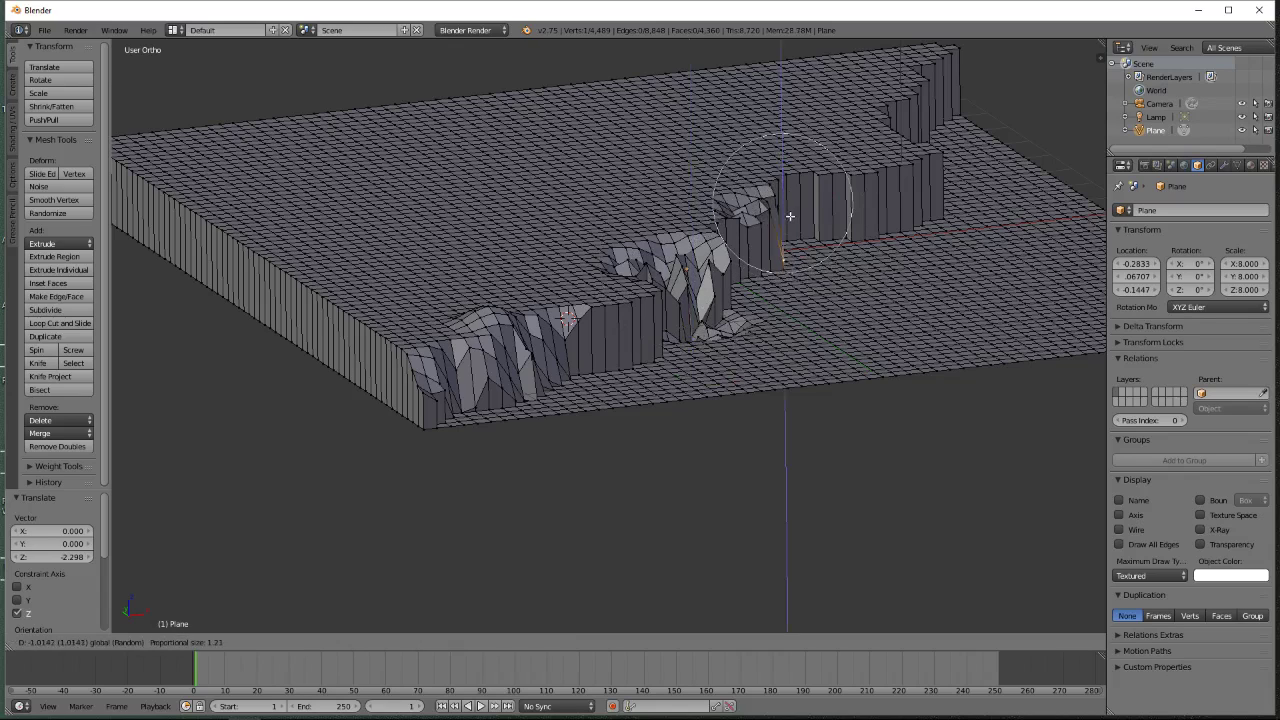
{"action": "scroll", "coordinate": [798, 240], "scroll_direction": "up", "scroll_amount": 1}
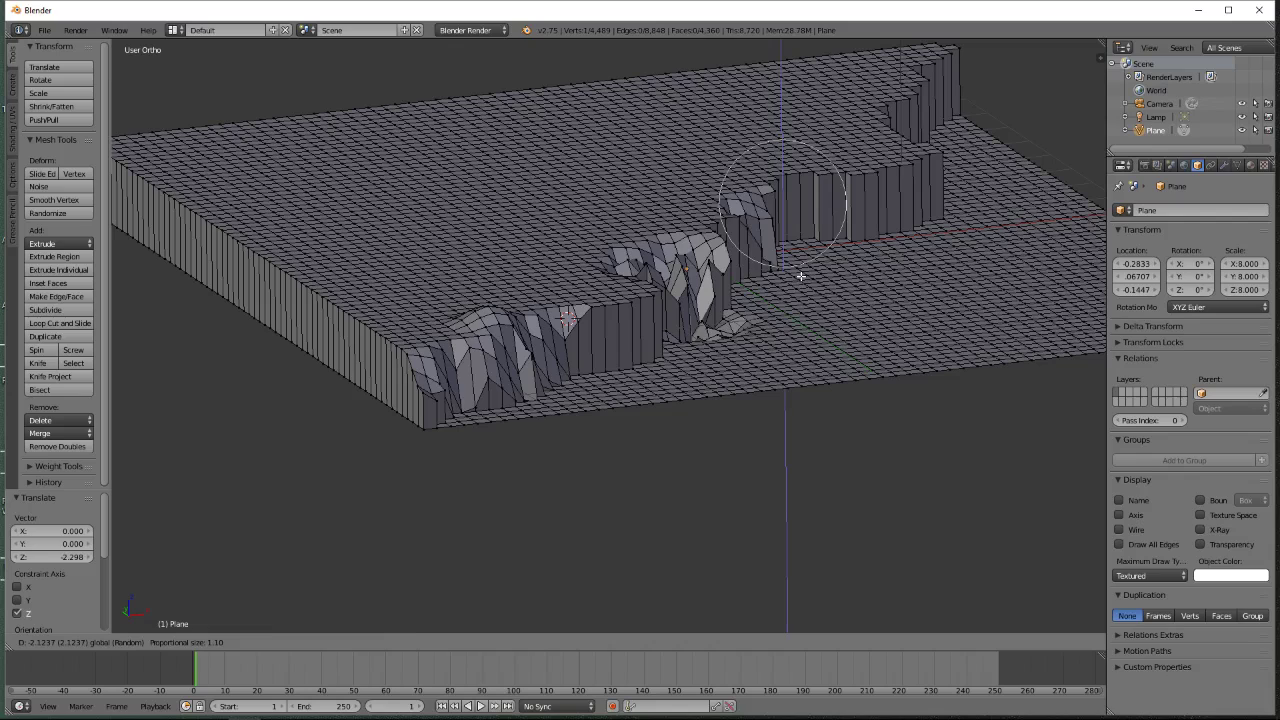
{"action": "left_click", "coordinate": [801, 276]}
Lower the cliff edge vertex between the two randomly roughened areas about 2.015 units along Z
{"action": "right_click", "coordinate": [727, 222]}
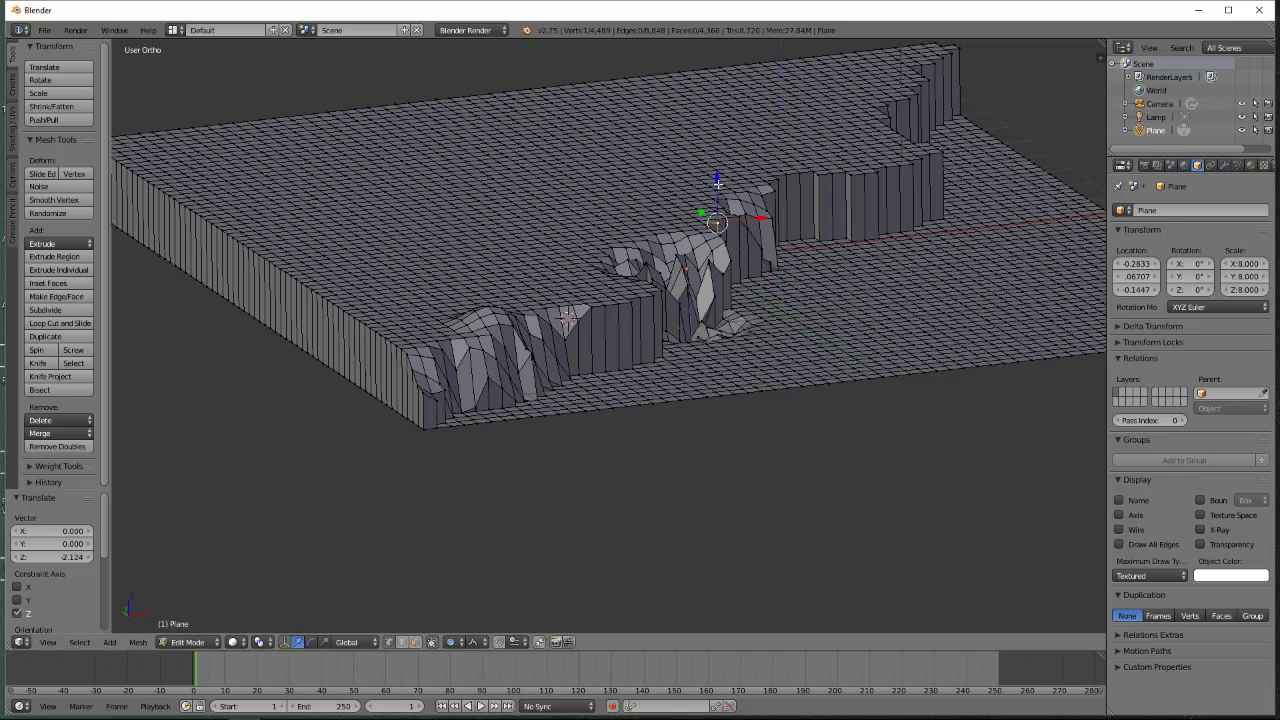
{"action": "key", "text": "g"}
{"action": "key", "text": "z"}
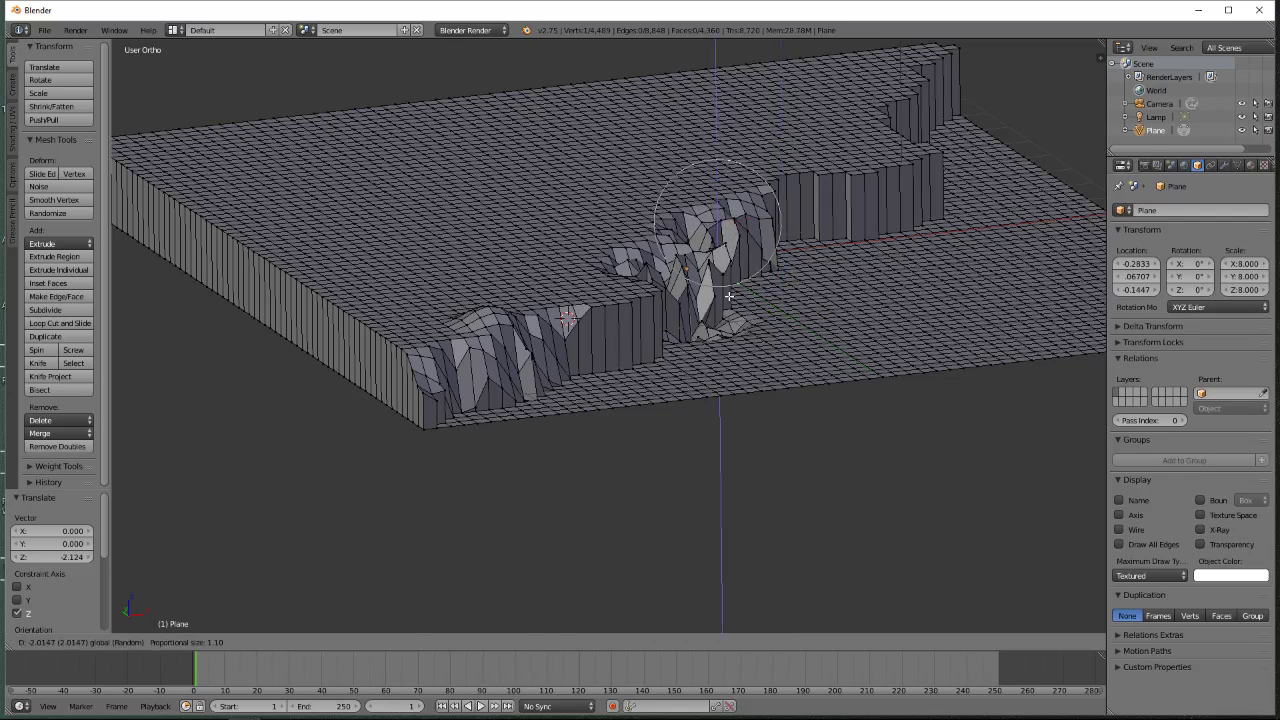
{"action": "left_click", "coordinate": [730, 296]}
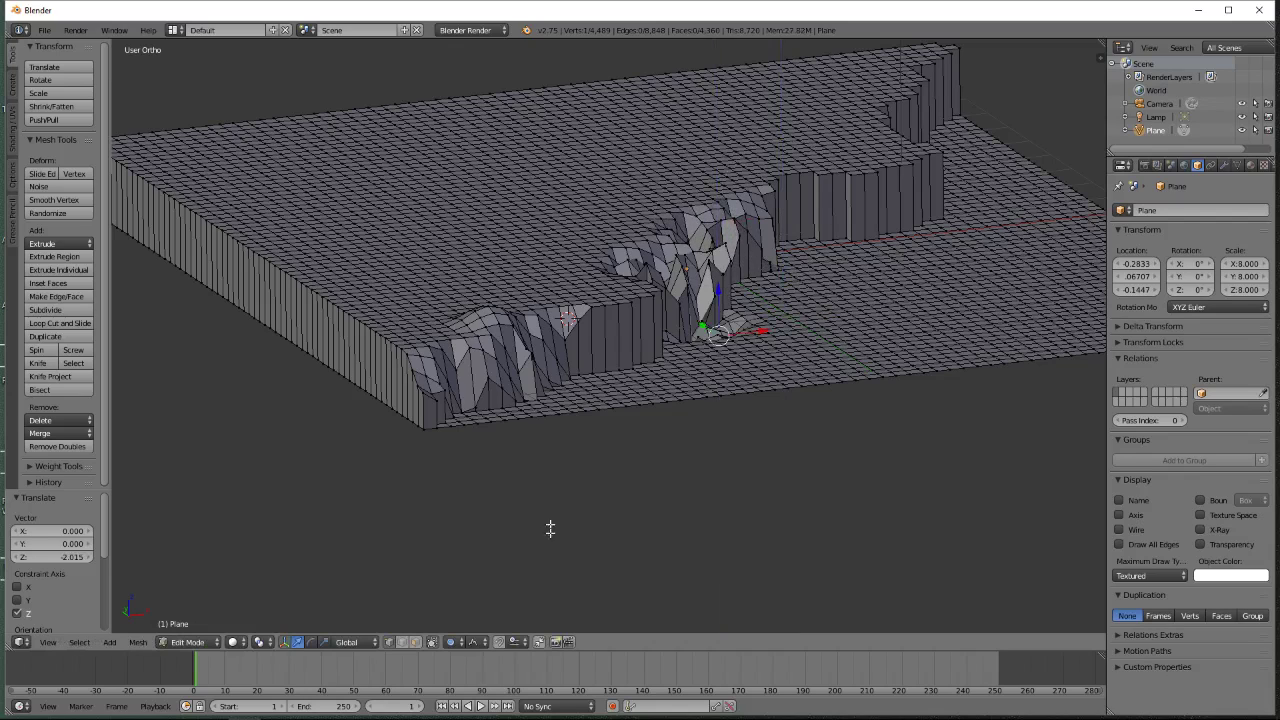
Switch the proportional falloff to Sphere and raise a plateau vertex behind the cliff about 0.369 units along Z to form a rounded hill
{"action": "left_click", "coordinate": [466, 646]}
{"action": "left_click", "coordinate": [491, 606]}
{"action": "right_click", "coordinate": [508, 222]}
{"action": "key", "text": "g"}
{"action": "key", "text": "z"}
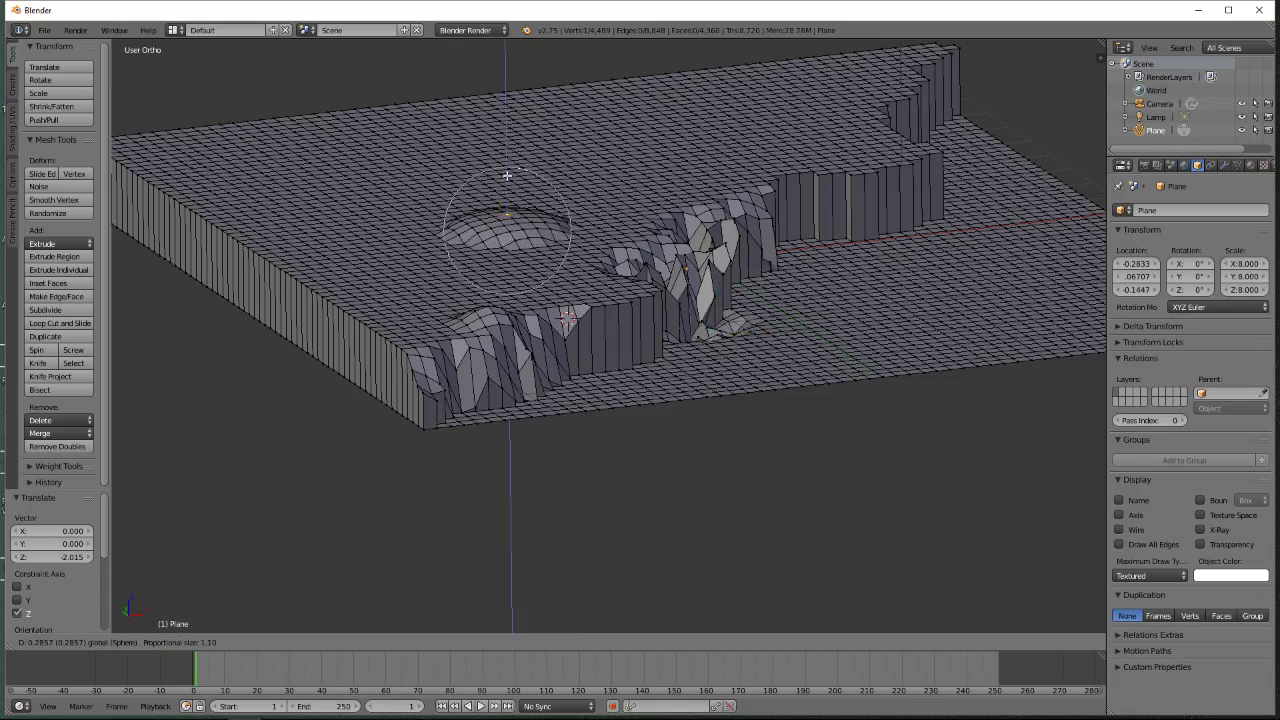
{"action": "left_click", "coordinate": [562, 216]}
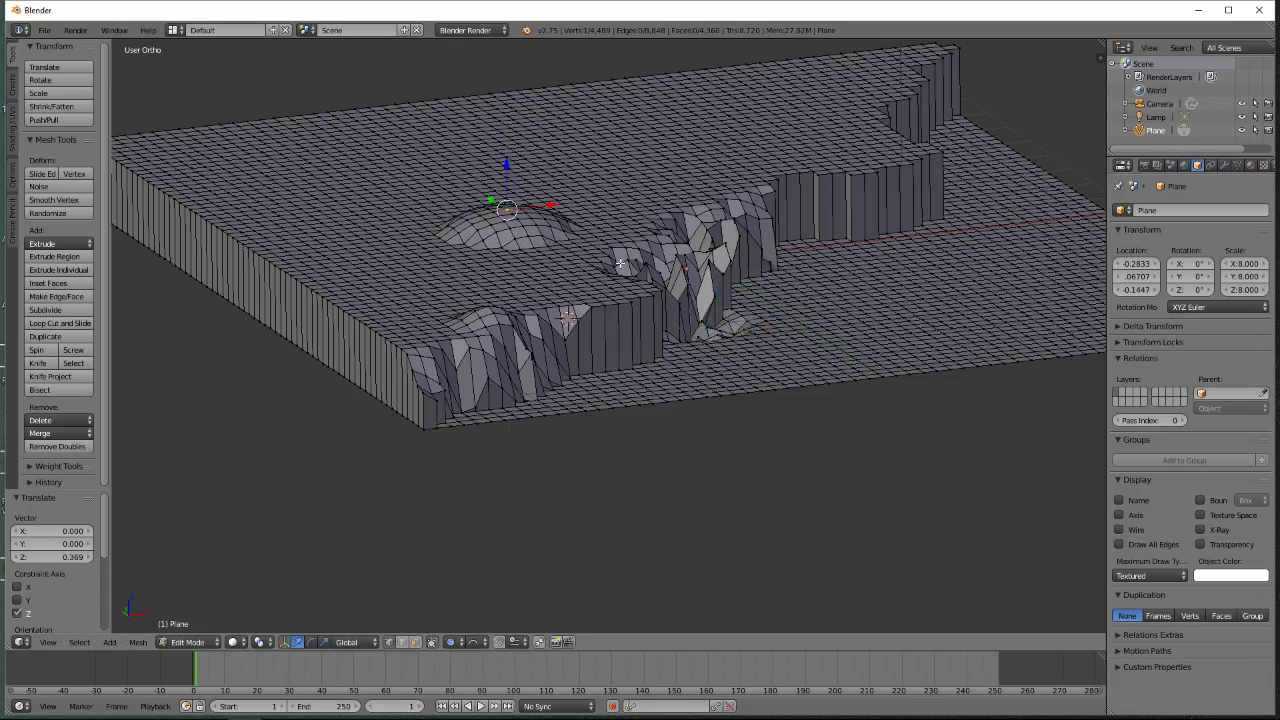